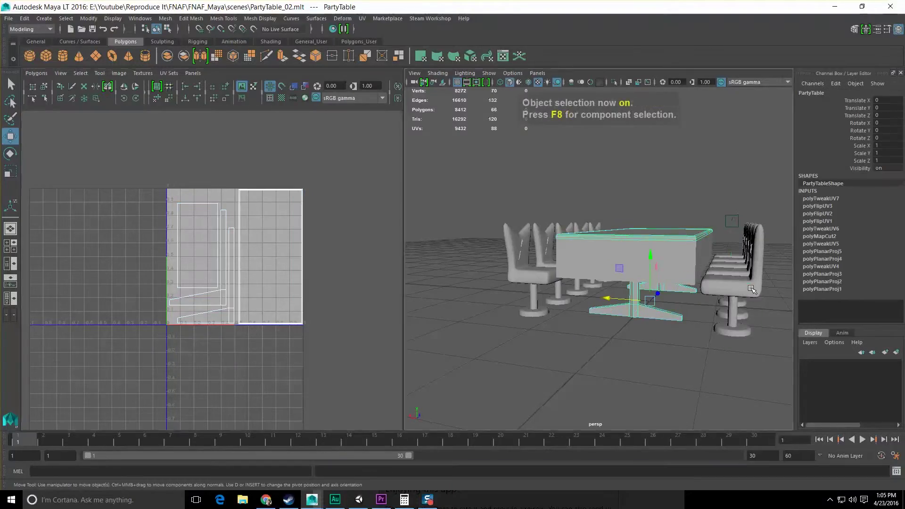
Step: Select the party chair nearest the camera and move all its UVs up and left, outside the 0–1 UV tile
{"action": "left_click", "coordinate": [736, 293]}
{"action": "key", "text": "f"}
{"action": "left_click_drag", "start_coordinate": [540, 300], "coordinate": [601, 327], "text": "alt"}
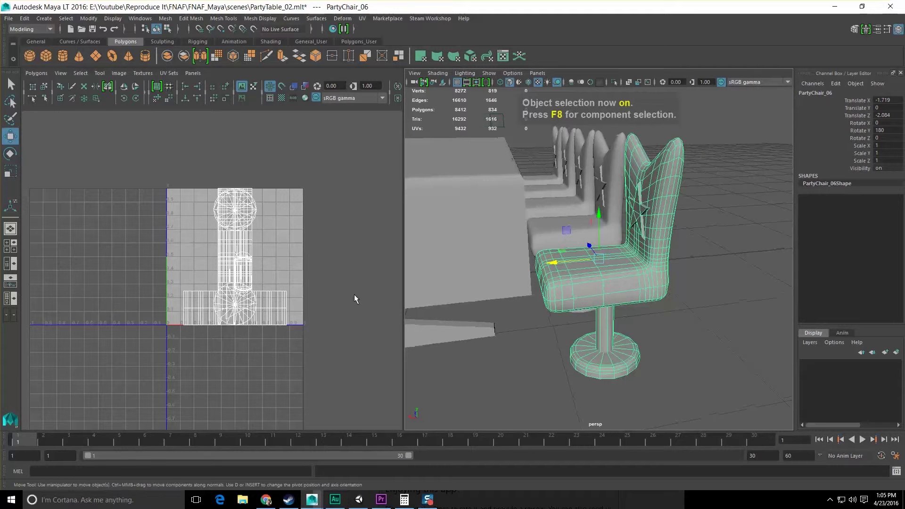
{"action": "right_click_drag", "start_coordinate": [265, 238], "coordinate": [276, 265]}
{"action": "left_click_drag", "start_coordinate": [112, 159], "coordinate": [310, 348]}
{"action": "scroll", "coordinate": [278, 301], "scroll_direction": "down", "scroll_amount": 3}
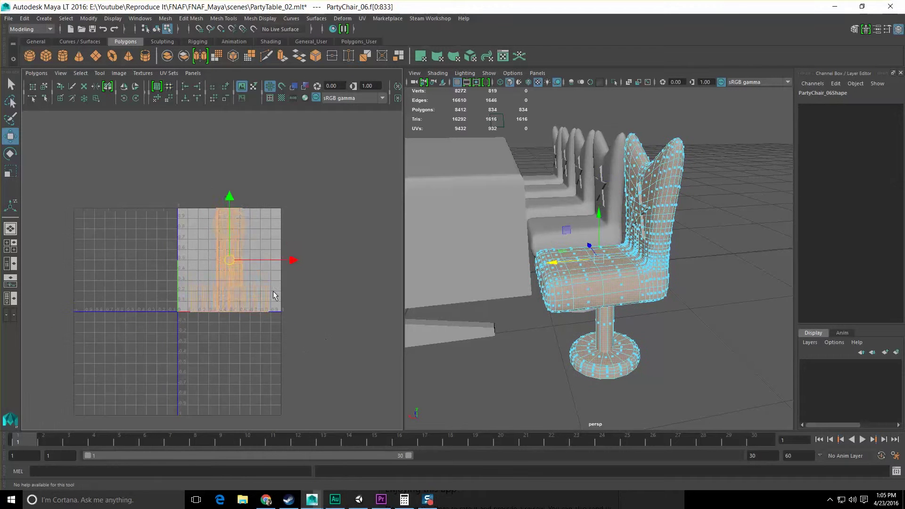
{"action": "left_click_drag", "start_coordinate": [229, 259], "coordinate": [100, 140]}
{"action": "scroll", "coordinate": [189, 199], "scroll_direction": "up", "scroll_amount": 3}
Step: Select all faces of the chair's support post and its round base
{"action": "left_click_drag", "start_coordinate": [605, 304], "coordinate": [629, 307], "text": "alt"}
{"action": "scroll", "coordinate": [628, 309], "scroll_direction": "up", "scroll_amount": 4}
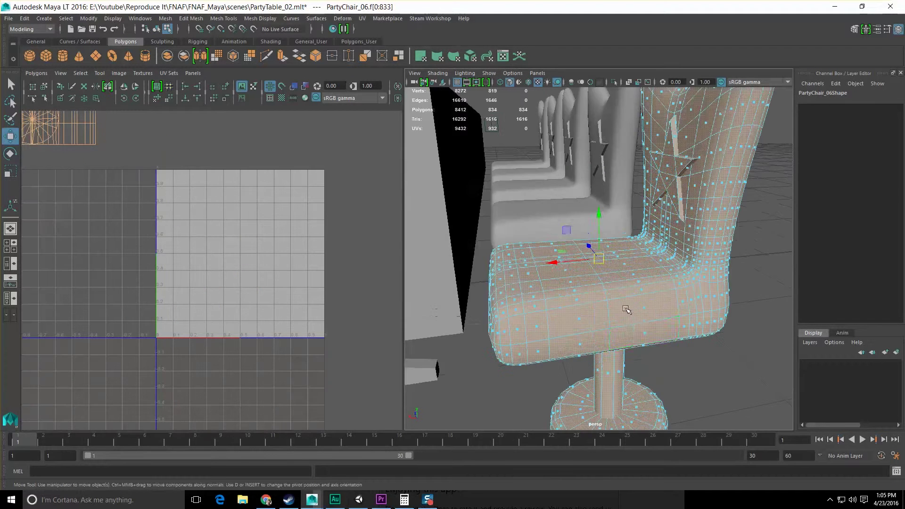
{"action": "key", "text": "q"}
{"action": "scroll", "coordinate": [632, 320], "scroll_direction": "down", "scroll_amount": 5}
{"action": "left_click_drag", "start_coordinate": [640, 341], "coordinate": [582, 310], "text": "alt"}
{"action": "scroll", "coordinate": [630, 326], "scroll_direction": "up", "scroll_amount": 5}
{"action": "scroll", "coordinate": [629, 325], "scroll_direction": "down", "scroll_amount": 4}
{"action": "left_click_drag", "start_coordinate": [547, 239], "coordinate": [647, 277]}
{"action": "scroll", "coordinate": [647, 277], "scroll_direction": "up", "scroll_amount": 4}
{"action": "left_click_drag", "start_coordinate": [639, 320], "coordinate": [599, 324], "text": "alt"}
{"action": "scroll", "coordinate": [611, 317], "scroll_direction": "down", "scroll_amount": 4}
{"action": "scroll", "coordinate": [601, 324], "scroll_direction": "up", "scroll_amount": 5}
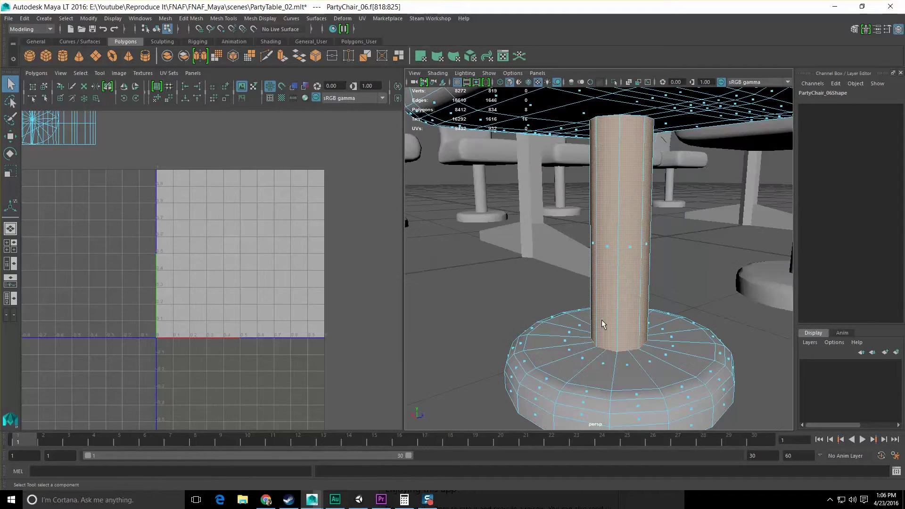
{"action": "scroll", "coordinate": [602, 319], "scroll_direction": "down", "scroll_amount": 5}
{"action": "left_click_drag", "start_coordinate": [529, 257], "coordinate": [698, 343], "text": "alt"}
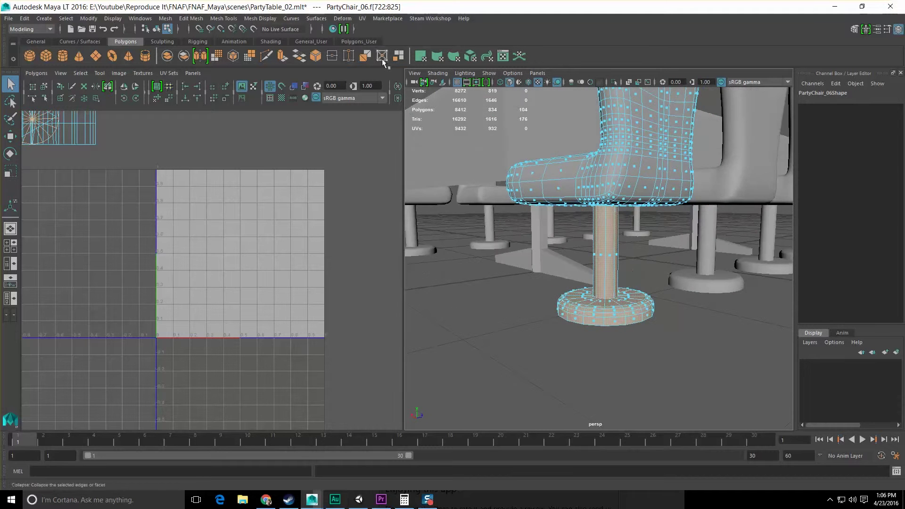
Step: Apply a cylindrical UV projection to the post and base faces, with its horizontal sweep extended to 360 degrees
{"action": "left_click", "coordinate": [362, 18]}
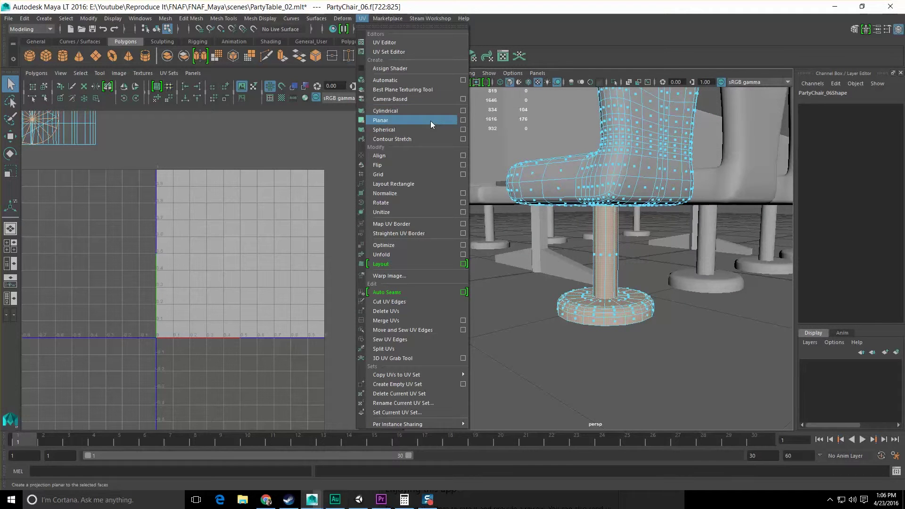
{"action": "left_click", "coordinate": [464, 110]}
{"action": "left_click", "coordinate": [530, 229]}
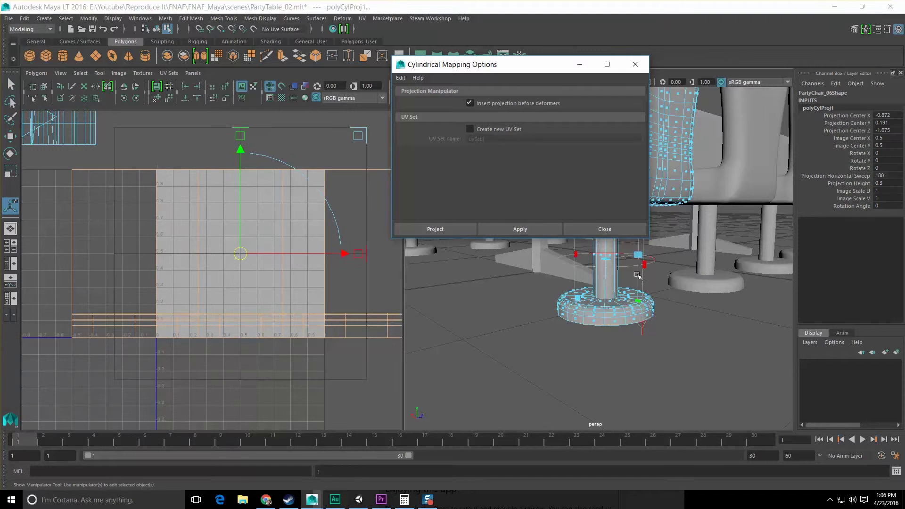
{"action": "left_click_drag", "start_coordinate": [626, 282], "coordinate": [598, 272], "text": "alt"}
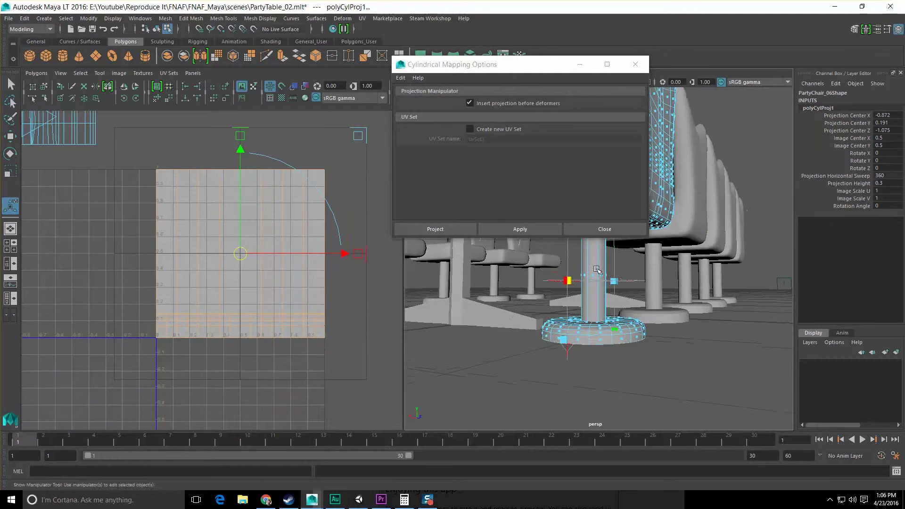
{"action": "middle_click_drag", "start_coordinate": [286, 260], "coordinate": [281, 269], "text": "alt"}
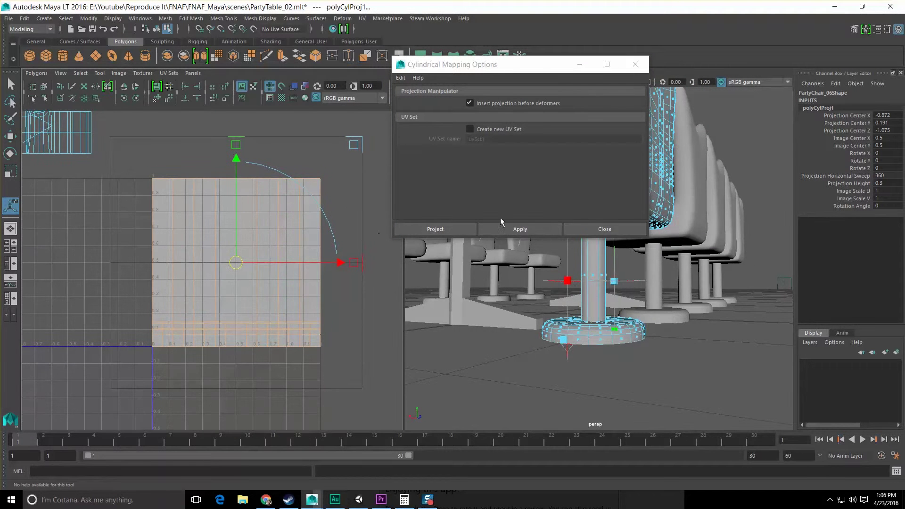
{"action": "left_click", "coordinate": [587, 227]}
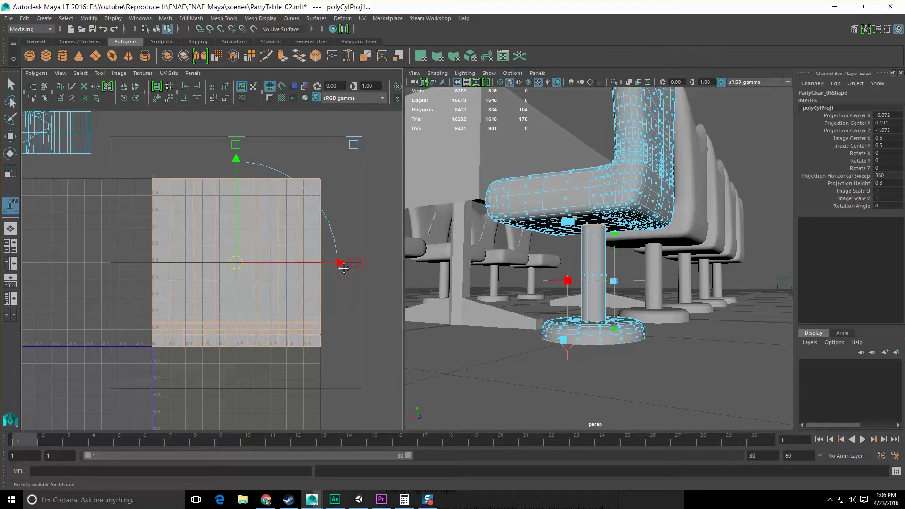
Step: Shift the projected UVs horizontally to the right of the 0–1 tile, at an Image Center X of about 1.632
{"action": "middle_click_drag", "start_coordinate": [344, 262], "coordinate": [281, 271], "text": "alt"}
{"action": "left_click_drag", "start_coordinate": [281, 268], "coordinate": [470, 259]}
{"action": "middle_click_drag", "start_coordinate": [246, 280], "coordinate": [194, 282], "text": "alt"}
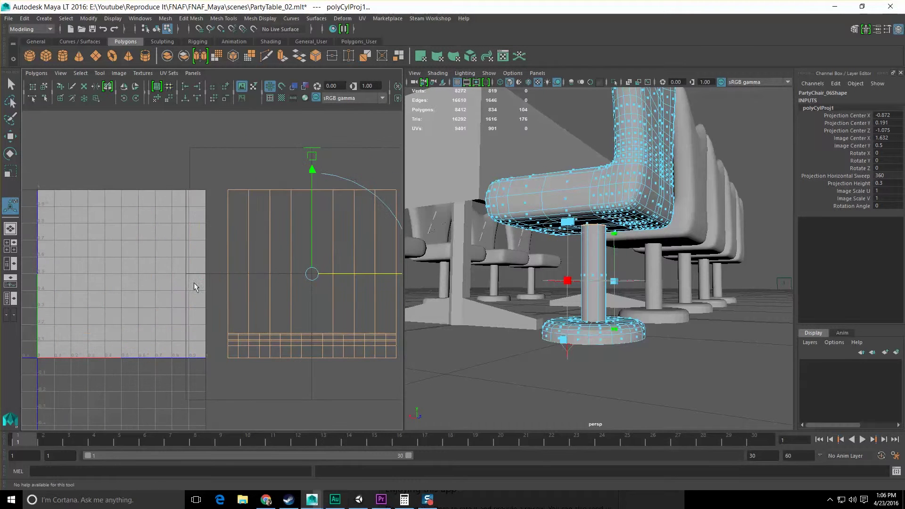
{"action": "middle_click_drag", "start_coordinate": [331, 255], "coordinate": [287, 257], "text": "alt"}
Step: Cut the post faces into their own UV shell and move it up slightly from the base strip
{"action": "right_click_drag", "start_coordinate": [291, 247], "coordinate": [300, 261]}
{"action": "left_click_drag", "start_coordinate": [151, 171], "coordinate": [408, 257]}
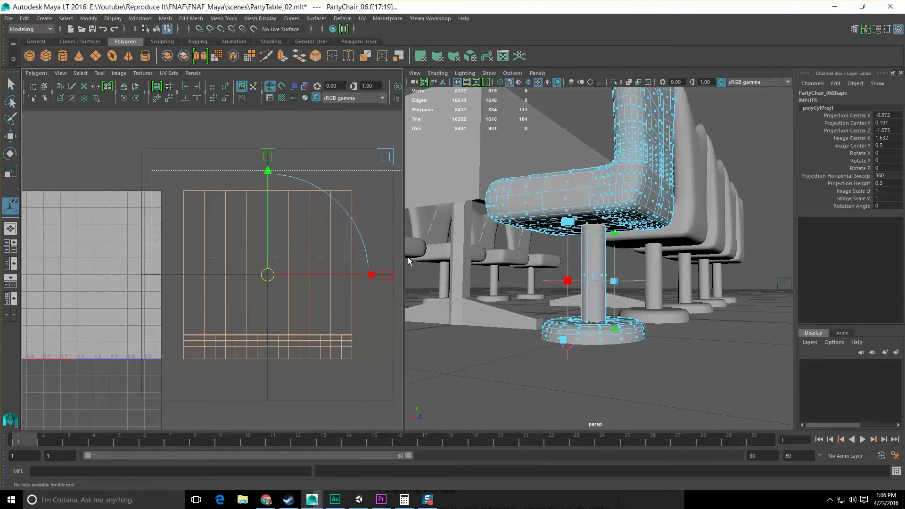
{"action": "right_click_drag", "start_coordinate": [293, 245], "coordinate": [326, 259], "text": "shift"}
{"action": "key", "text": "w"}
{"action": "left_click_drag", "start_coordinate": [269, 207], "coordinate": [268, 191]}
Step: Scale the post's UV shell down uniformly to under half its size and place it just above the base strip
{"action": "key", "text": "e"}
{"action": "key", "text": "r"}
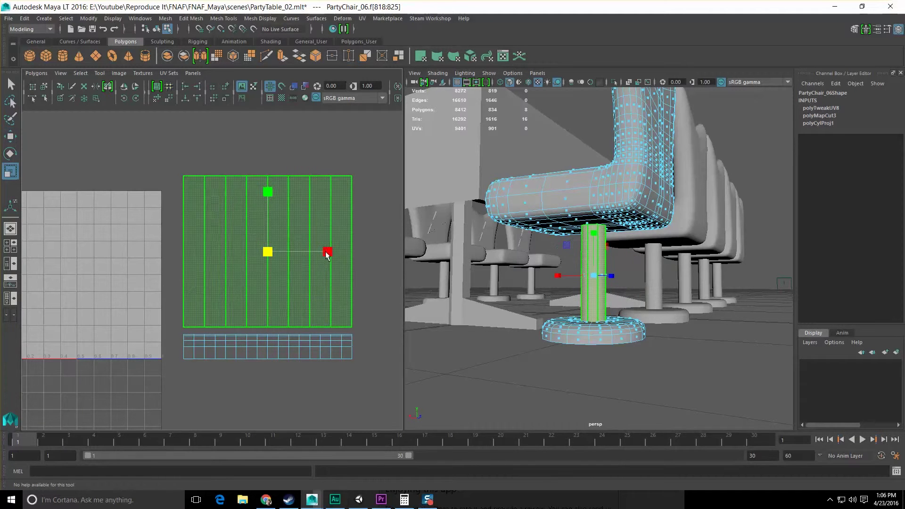
{"action": "left_click_drag", "start_coordinate": [328, 254], "coordinate": [267, 295]}
{"action": "key", "text": "ctrl+z"}
{"action": "key", "text": "w"}
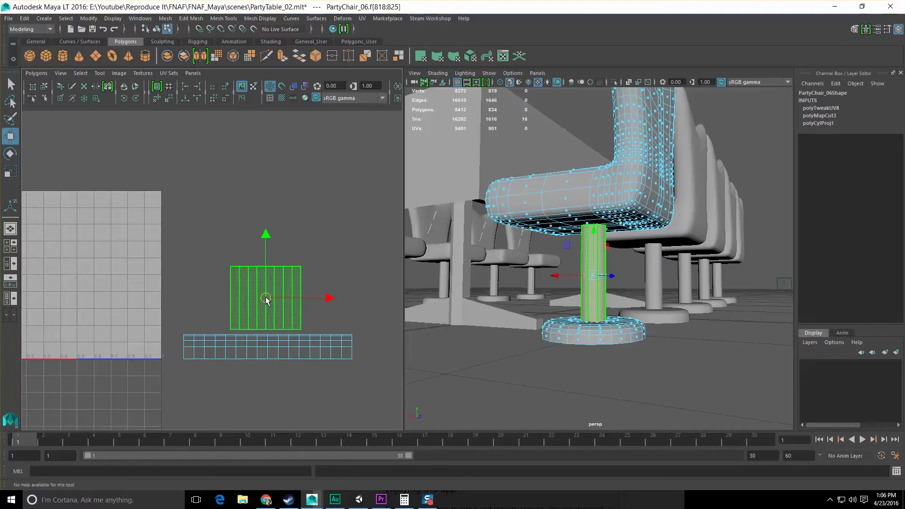
Step: Move the base's UV strip down away from the post shell and frame the round base in the perspective view
{"action": "scroll", "coordinate": [267, 364], "scroll_direction": "up", "scroll_amount": 2}
{"action": "left_click_drag", "start_coordinate": [160, 320], "coordinate": [403, 373]}
{"action": "middle_click_drag", "start_coordinate": [344, 359], "coordinate": [329, 330], "text": "alt"}
{"action": "left_click_drag", "start_coordinate": [254, 247], "coordinate": [255, 303]}
{"action": "mouse_move", "coordinate": [488, 309]}
{"action": "left_mouse_down", "text": "alt"}
{"action": "mouse_move", "coordinate": [453, 261]}
{"action": "mouse_move", "coordinate": [485, 315]}
{"action": "left_mouse_up", "text": "alt"}
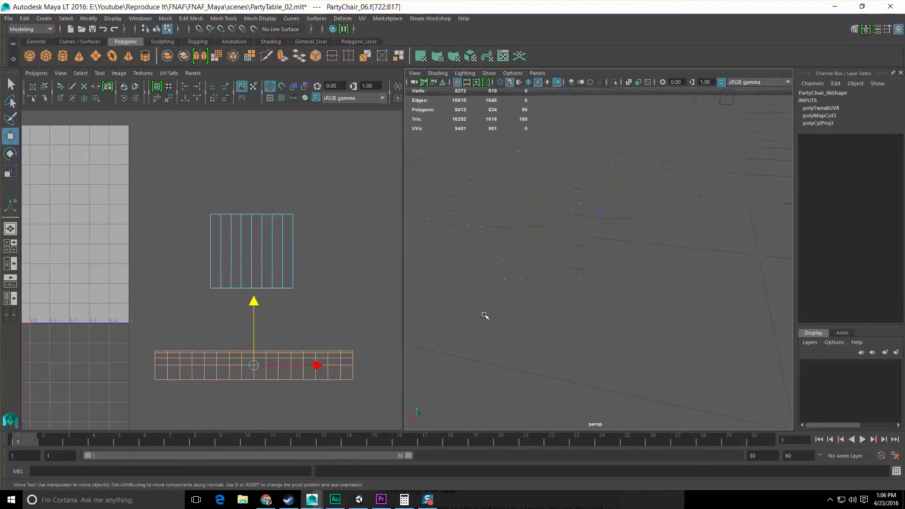
{"action": "left_click_drag", "start_coordinate": [619, 309], "coordinate": [583, 313], "text": "alt"}
{"action": "key", "text": "f"}
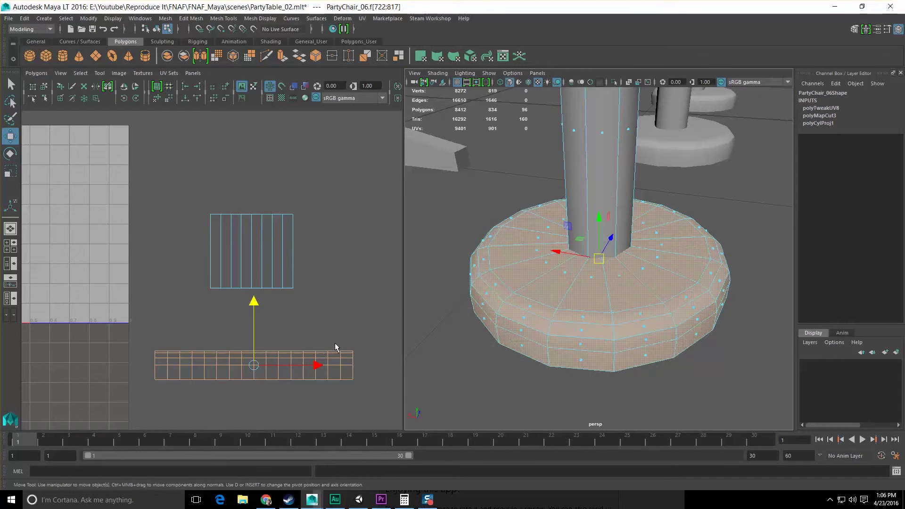
Step: Select the wedge faces on top of the round base together with the two face loops of its beveled upper rim
{"action": "right_click_drag", "start_coordinate": [572, 281], "coordinate": [606, 260]}
{"action": "left_click", "coordinate": [564, 272]}
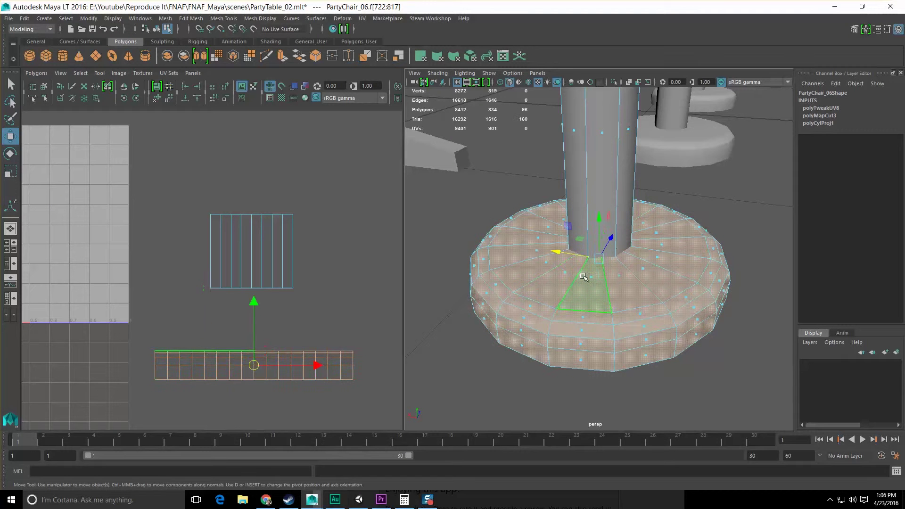
{"action": "left_click", "coordinate": [583, 277]}
{"action": "double_click", "coordinate": [549, 270]}
{"action": "left_click", "coordinate": [559, 277]}
{"action": "key", "text": "f"}
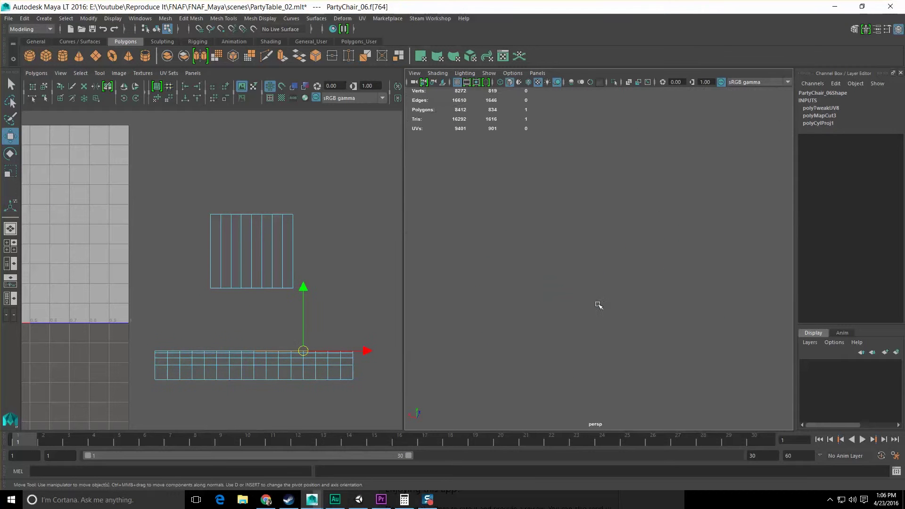
{"action": "scroll", "coordinate": [597, 305], "scroll_direction": "down", "scroll_amount": 5}
{"action": "left_click_drag", "start_coordinate": [588, 300], "coordinate": [591, 259], "text": "alt"}
{"action": "scroll", "coordinate": [587, 298], "scroll_direction": "up", "scroll_amount": 3}
{"action": "scroll", "coordinate": [590, 259], "scroll_direction": "up", "scroll_amount": 3}
{"action": "middle_click_drag", "start_coordinate": [603, 233], "coordinate": [594, 267], "text": "alt"}
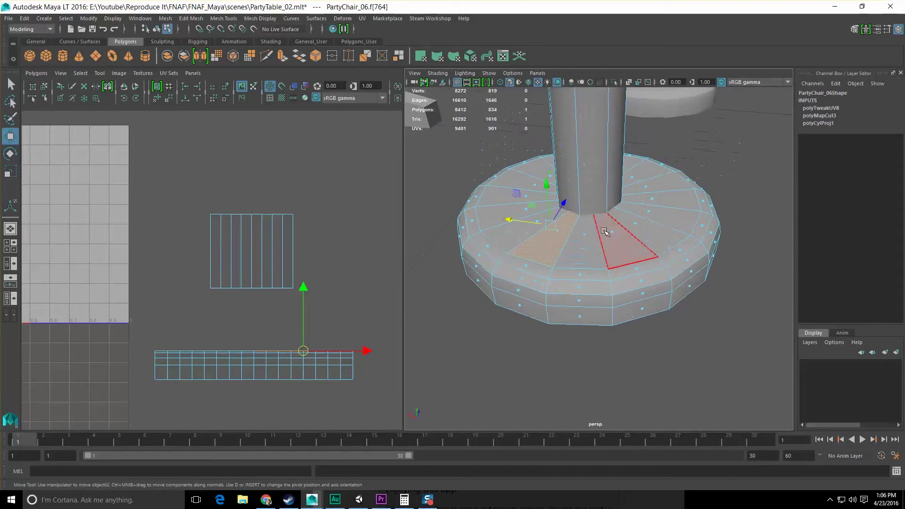
{"action": "left_click", "coordinate": [634, 270]}
{"action": "double_click", "coordinate": [584, 275], "text": "shift"}
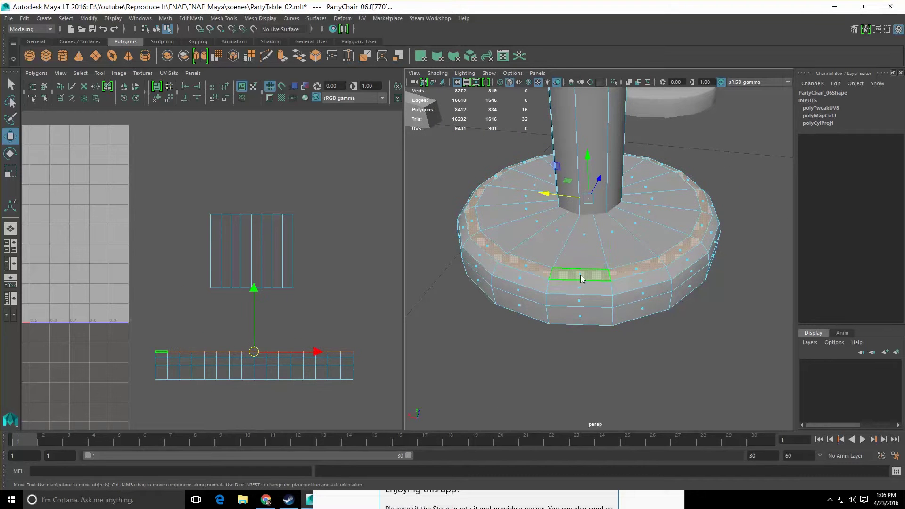
{"action": "right_click_drag", "start_coordinate": [580, 275], "coordinate": [537, 258], "text": "ctrl"}
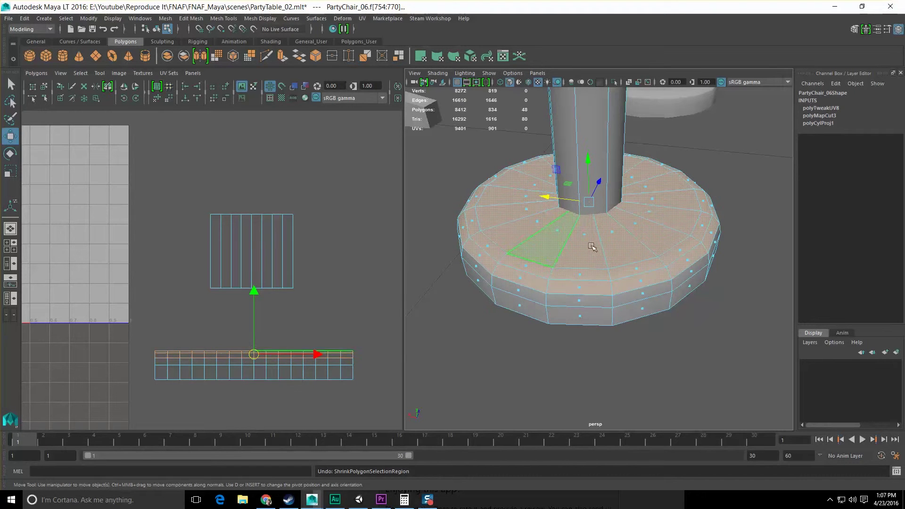
Step: Cut the selected faces into a separate UV shell above the base strip, and reduce the selection to the flat wedge faces
{"action": "right_click_drag", "start_coordinate": [274, 351], "coordinate": [330, 359], "text": "shift"}
{"action": "left_click_drag", "start_coordinate": [257, 300], "coordinate": [256, 283]}
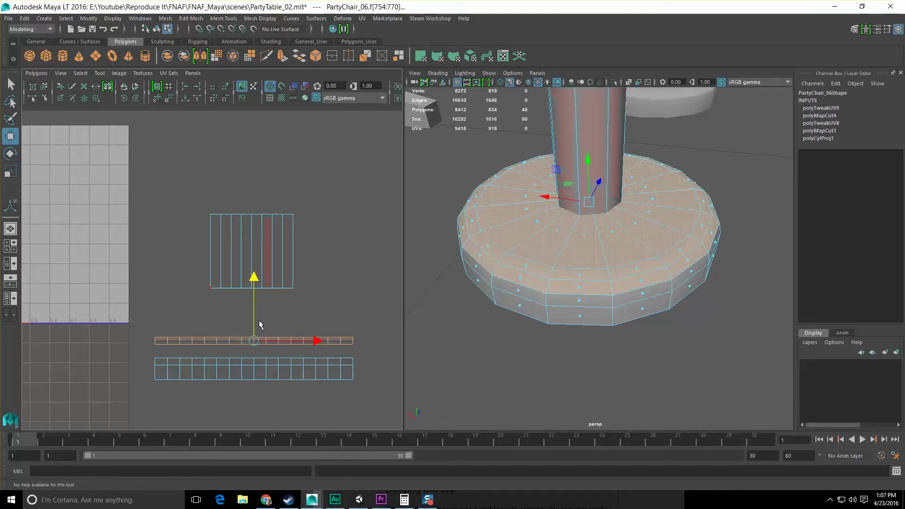
{"action": "key", "text": "e"}
{"action": "key", "text": "r"}
{"action": "middle_click_drag", "start_coordinate": [260, 325], "coordinate": [263, 311], "text": "alt"}
{"action": "right_click_drag", "start_coordinate": [545, 253], "coordinate": [506, 236], "text": "ctrl"}
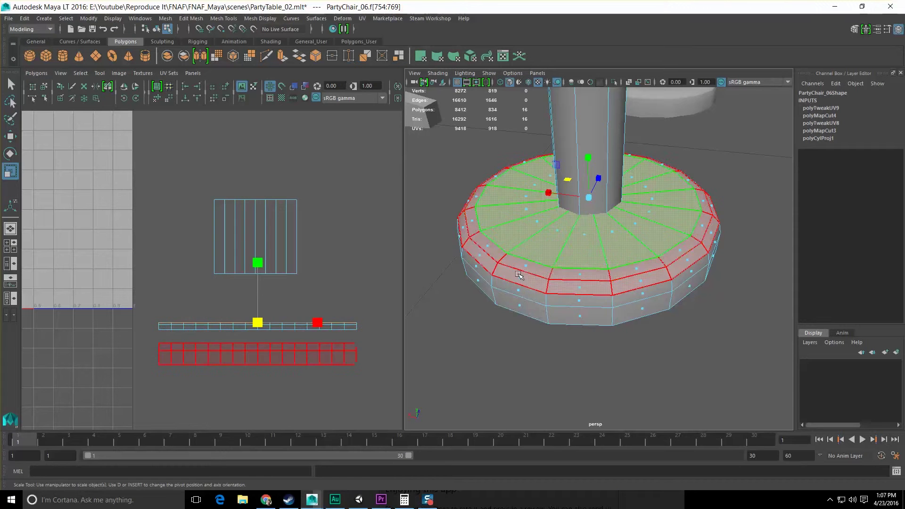
Step: Try to move the flat wedge faces' UVs upward in the UV layout
{"action": "key", "text": "w"}
{"action": "left_click", "coordinate": [266, 271]}
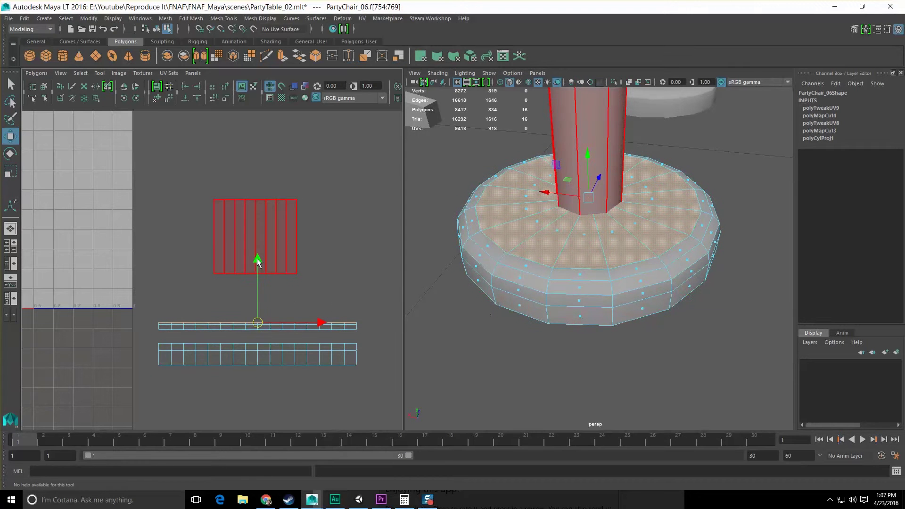
{"action": "scroll", "coordinate": [281, 328], "scroll_direction": "up", "scroll_amount": 2}
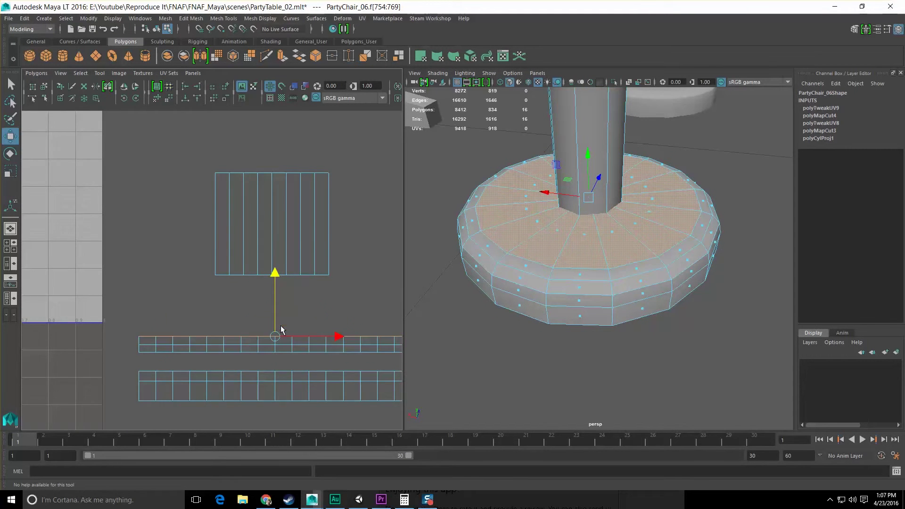
{"action": "middle_click_drag", "start_coordinate": [282, 328], "coordinate": [262, 319], "text": "alt"}
{"action": "mouse_move", "coordinate": [225, 261]}
{"action": "left_mouse_down"}
{"action": "mouse_move", "coordinate": [226, 246]}
{"action": "mouse_move", "coordinate": [226, 270]}
{"action": "mouse_move", "coordinate": [227, 246]}
{"action": "left_mouse_up"}
{"action": "key", "text": "ctrl+z"}
Step: Try to raise the UVs of the vertices where the post meets the base
{"action": "left_click", "coordinate": [521, 255]}
{"action": "right_click", "coordinate": [521, 249]}
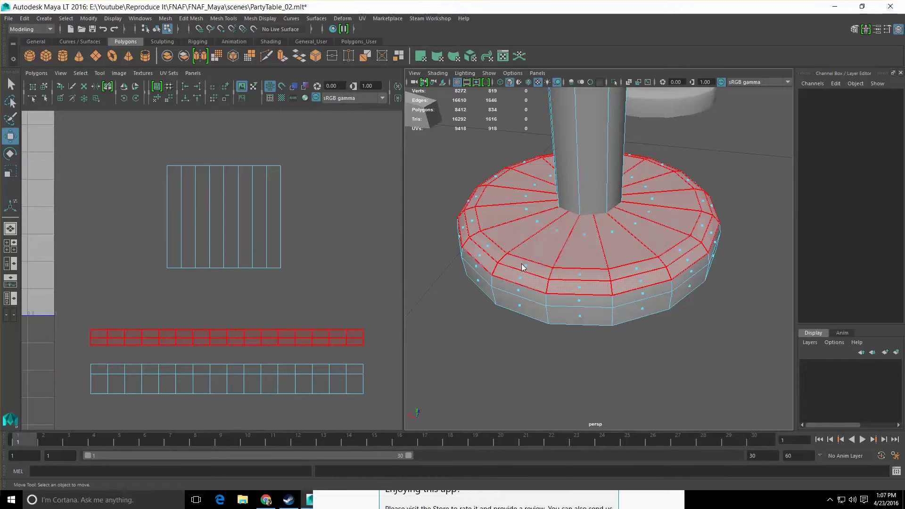
{"action": "right_click_drag", "start_coordinate": [532, 225], "coordinate": [550, 215]}
{"action": "left_click_drag", "start_coordinate": [632, 231], "coordinate": [632, 231]}
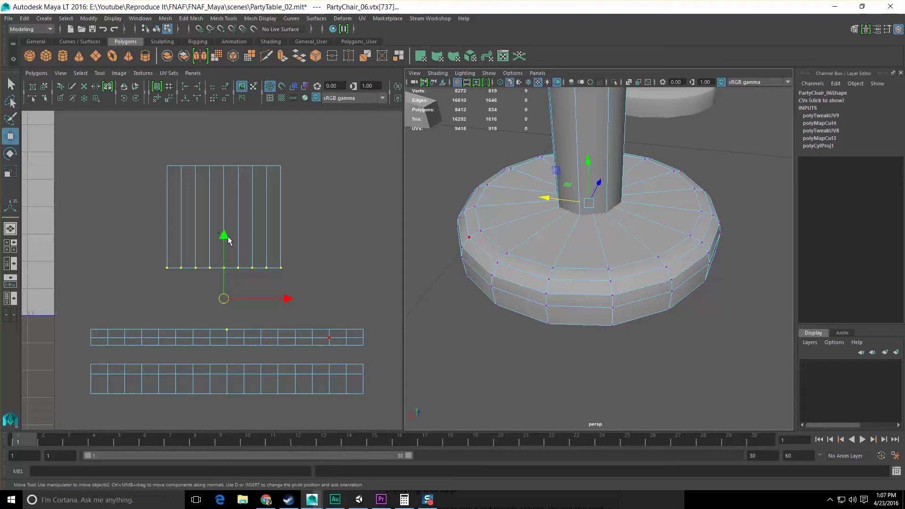
{"action": "left_click_drag", "start_coordinate": [228, 241], "coordinate": [226, 218]}
{"action": "key", "text": "ctrl+z"}
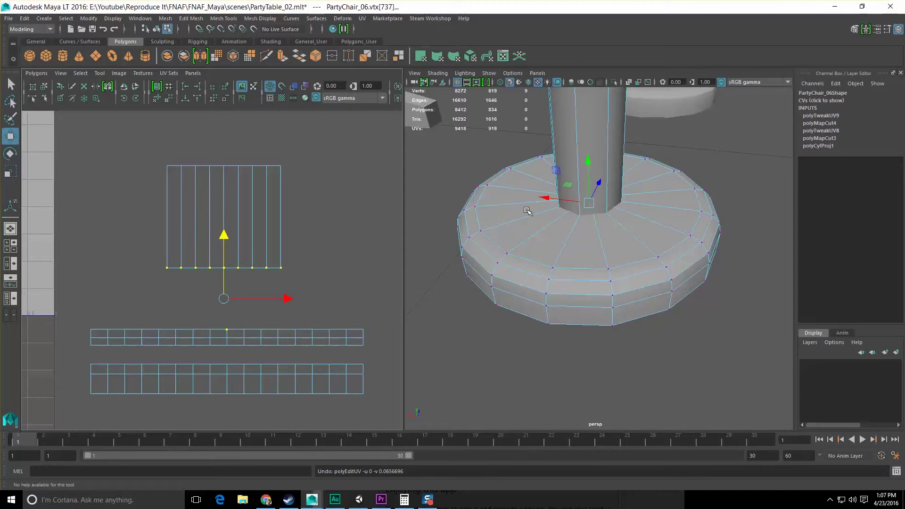
Step: Undo the trial face and vertex selections back to the selection of the base's flat wedge faces
{"action": "right_click_drag", "start_coordinate": [527, 211], "coordinate": [526, 223]}
{"action": "left_click", "coordinate": [539, 227]}
{"action": "left_click", "coordinate": [540, 227]}
{"action": "left_click", "coordinate": [557, 229], "text": "shift"}
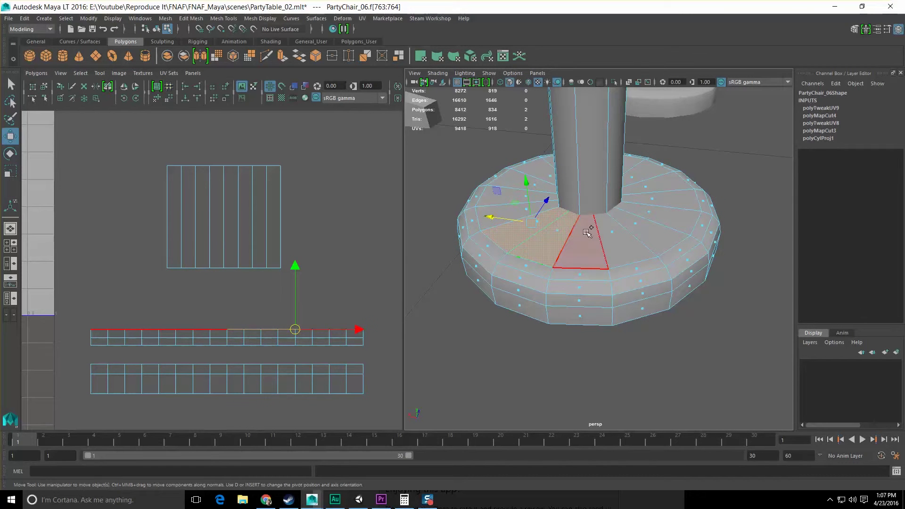
{"action": "key", "text": "ctrl+z"}
{"action": "key", "text": "ctrl+z"}
{"action": "key", "text": "ctrl+z"}
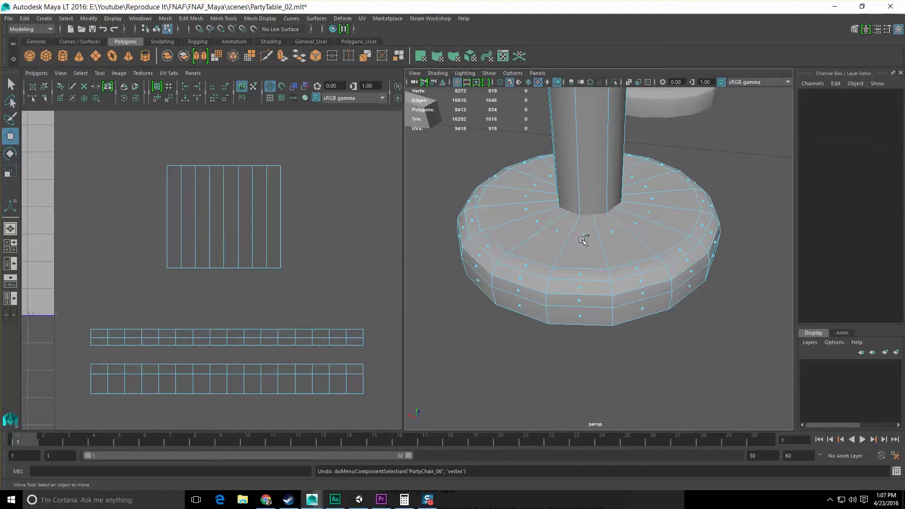
{"action": "key", "text": "ctrl+z"}
Step: Apply a planar UV projection fitted to the best plane to the base's flat wedge faces
{"action": "left_click", "coordinate": [362, 18]}
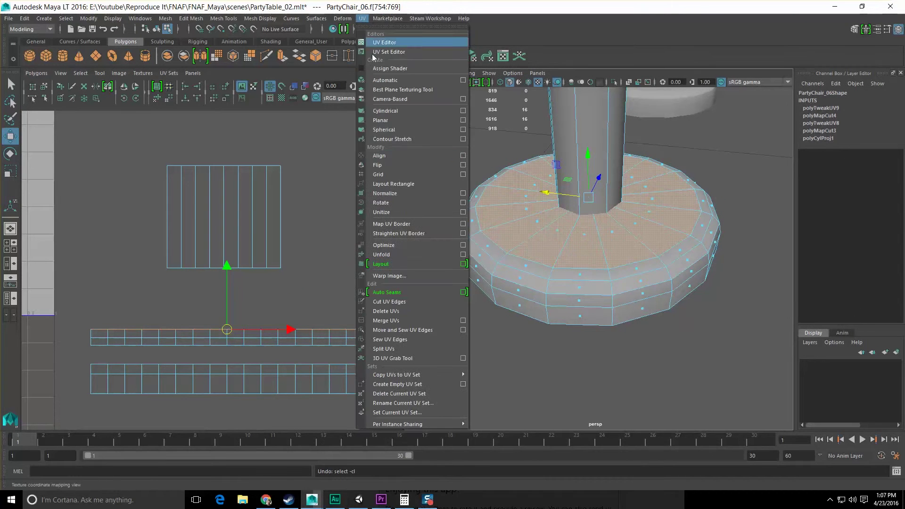
{"action": "left_click", "coordinate": [461, 120]}
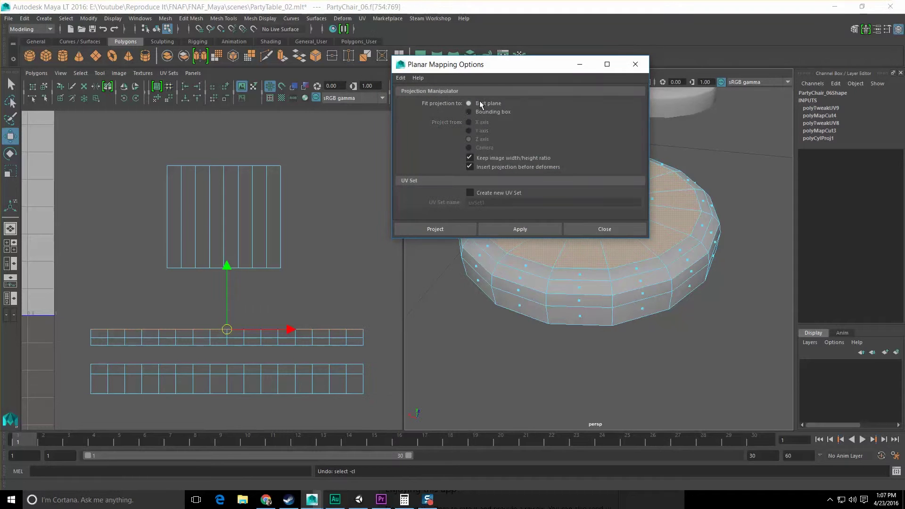
{"action": "left_click", "coordinate": [528, 229]}
{"action": "left_click", "coordinate": [596, 232]}
Step: Scale the circular UV shell down to about a third and place it beside the post shell, above the base strips
{"action": "scroll", "coordinate": [270, 242], "scroll_direction": "down", "scroll_amount": 2}
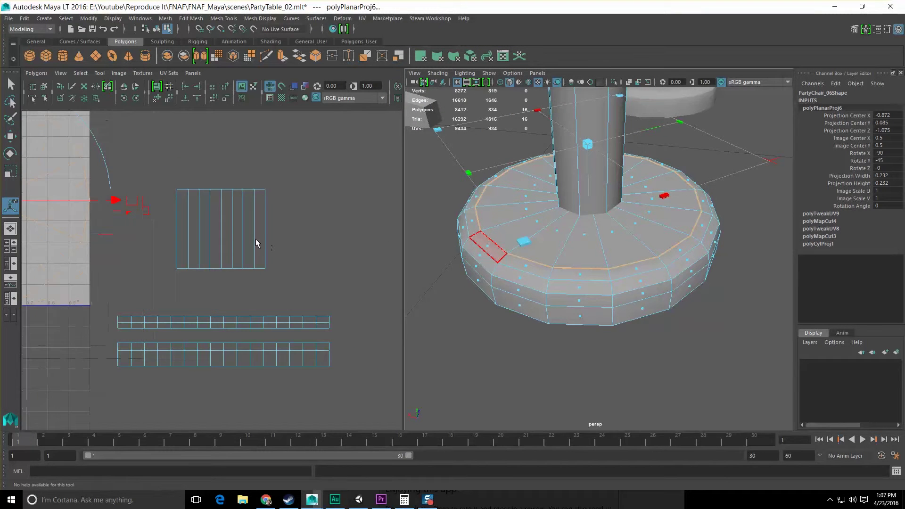
{"action": "middle_click_drag", "start_coordinate": [156, 218], "coordinate": [249, 243], "text": "alt"}
{"action": "key", "text": "e"}
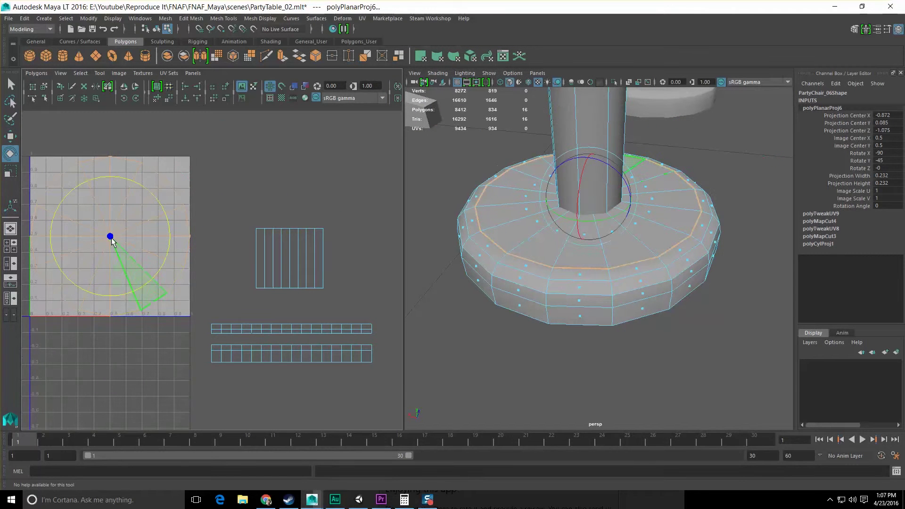
{"action": "key", "text": "r"}
{"action": "left_click_drag", "start_coordinate": [111, 238], "coordinate": [352, 296]}
{"action": "key", "text": "w"}
{"action": "scroll", "coordinate": [351, 297], "scroll_direction": "up", "scroll_amount": 1}
{"action": "middle_click_drag", "start_coordinate": [335, 283], "coordinate": [240, 258], "text": "alt"}
{"action": "left_click_drag", "start_coordinate": [217, 325], "coordinate": [355, 332]}
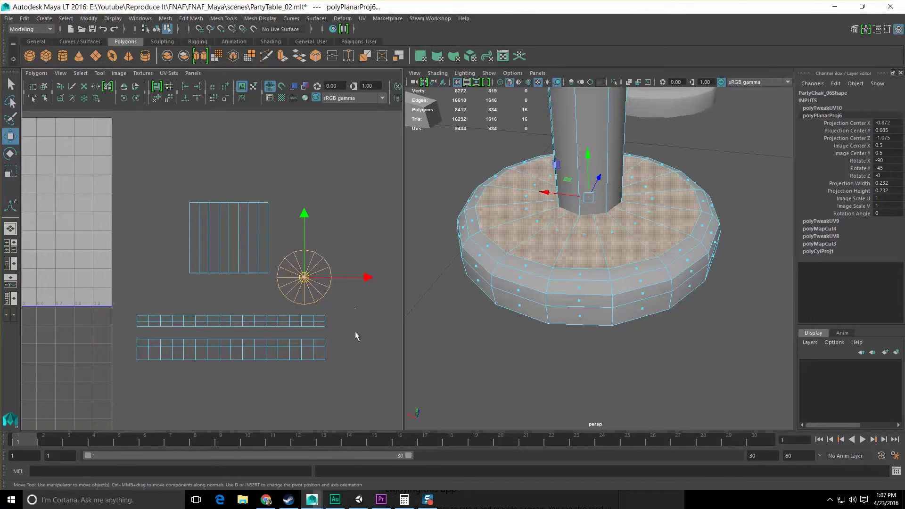
Step: Move the narrow base strip's UV shell down so it rests directly on the wider strip, and select both strips
{"action": "middle_click_drag", "start_coordinate": [331, 325], "coordinate": [329, 291], "text": "alt"}
{"action": "scroll", "coordinate": [327, 293], "scroll_direction": "up", "scroll_amount": 1}
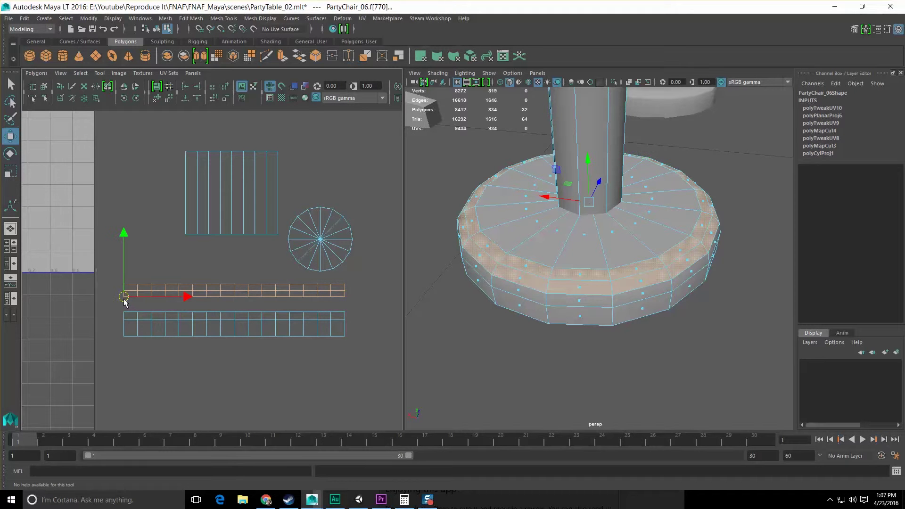
{"action": "left_click_drag", "start_coordinate": [124, 301], "coordinate": [124, 316]}
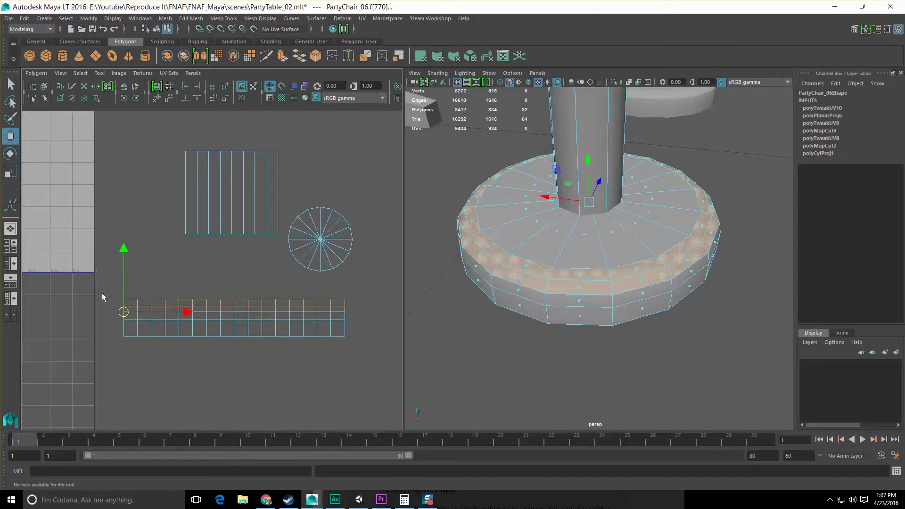
{"action": "left_click_drag", "start_coordinate": [107, 287], "coordinate": [401, 361]}
{"action": "middle_click_drag", "start_coordinate": [318, 241], "coordinate": [310, 259], "text": "alt"}
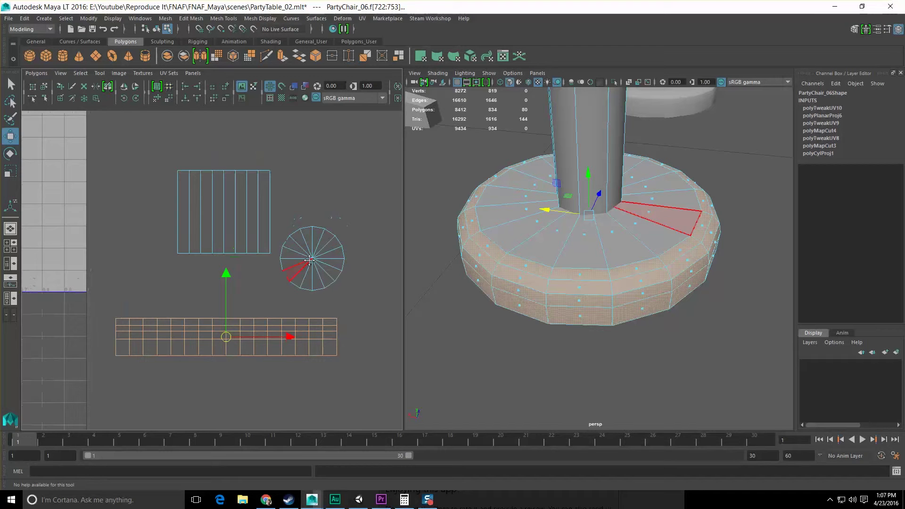
Step: Place the post's UV shell directly above the start of the base strips and the circular shell beside it
{"action": "left_click_drag", "start_coordinate": [281, 270], "coordinate": [282, 268]}
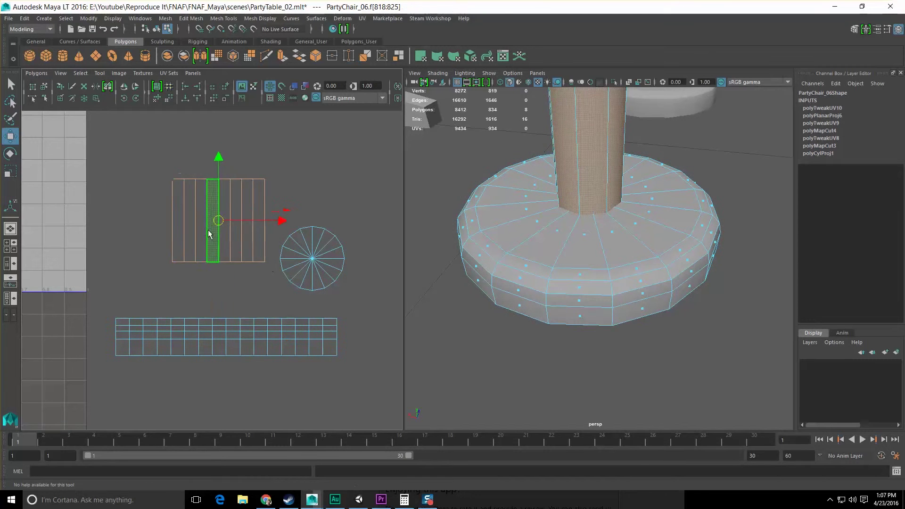
{"action": "left_click_drag", "start_coordinate": [223, 214], "coordinate": [162, 276]}
{"action": "left_click_drag", "start_coordinate": [264, 213], "coordinate": [358, 302]}
{"action": "left_click_drag", "start_coordinate": [312, 258], "coordinate": [267, 269]}
Step: Enlarge the circular UV shell by about 1.4 times and fit it beside the post shell, just above the base strips
{"action": "key", "text": "e"}
{"action": "key", "text": "r"}
{"action": "key", "text": "e"}
{"action": "left_click", "coordinate": [267, 269]}
{"action": "key", "text": "ctrl+z"}
{"action": "key", "text": "r"}
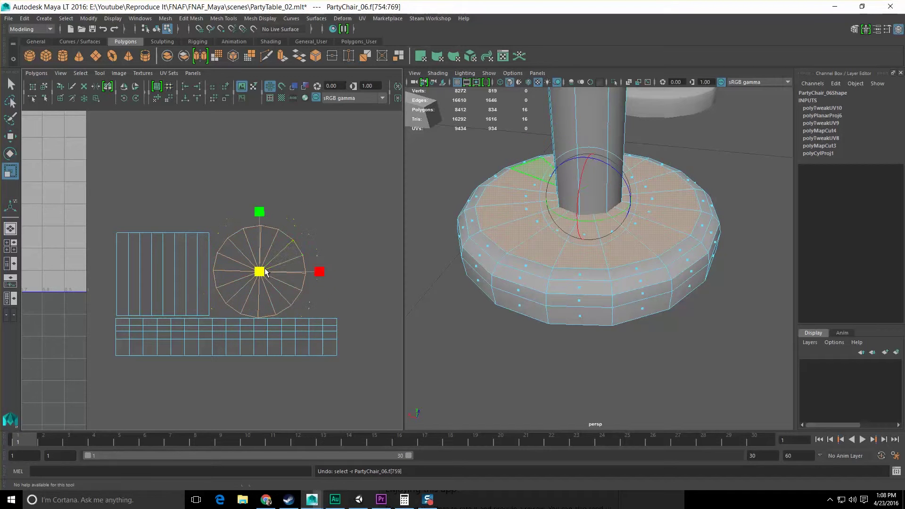
{"action": "key", "text": "w"}
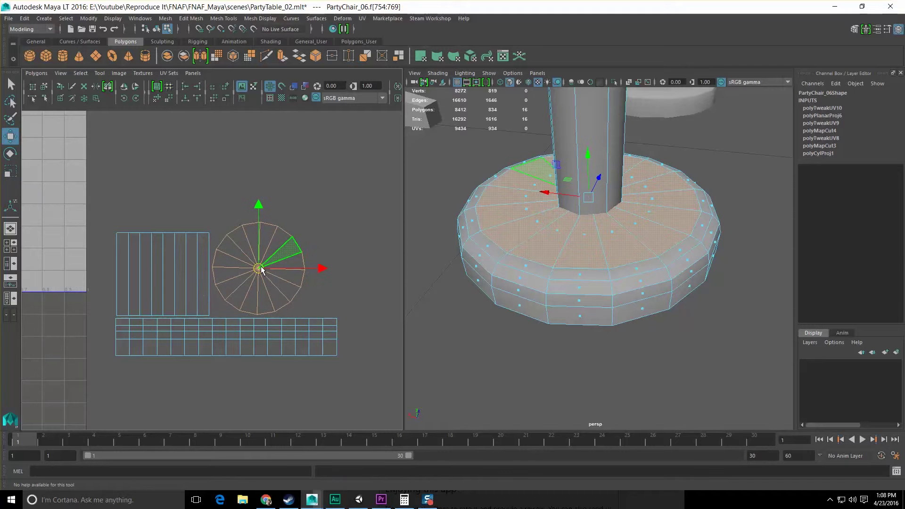
{"action": "scroll", "coordinate": [262, 270], "scroll_direction": "down", "scroll_amount": 8}
{"action": "left_click_drag", "start_coordinate": [164, 243], "coordinate": [322, 351]}
{"action": "key", "text": "r"}
{"action": "mouse_move", "coordinate": [260, 309]}
{"action": "left_mouse_down"}
{"action": "mouse_move", "coordinate": [249, 312]}
{"action": "mouse_move", "coordinate": [262, 307]}
{"action": "left_mouse_up"}
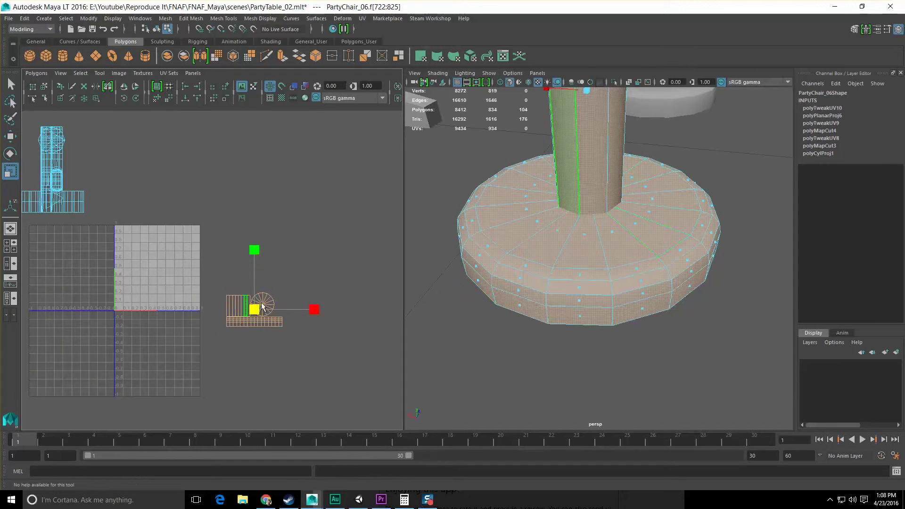
{"action": "left_click", "coordinate": [314, 250]}
Step: Return to the whole chair and select all faces of the star on its backrest
{"action": "middle_click_drag", "start_coordinate": [513, 203], "coordinate": [521, 271], "text": "alt"}
{"action": "scroll", "coordinate": [525, 266], "scroll_direction": "down", "scroll_amount": 5}
{"action": "key", "text": "q"}
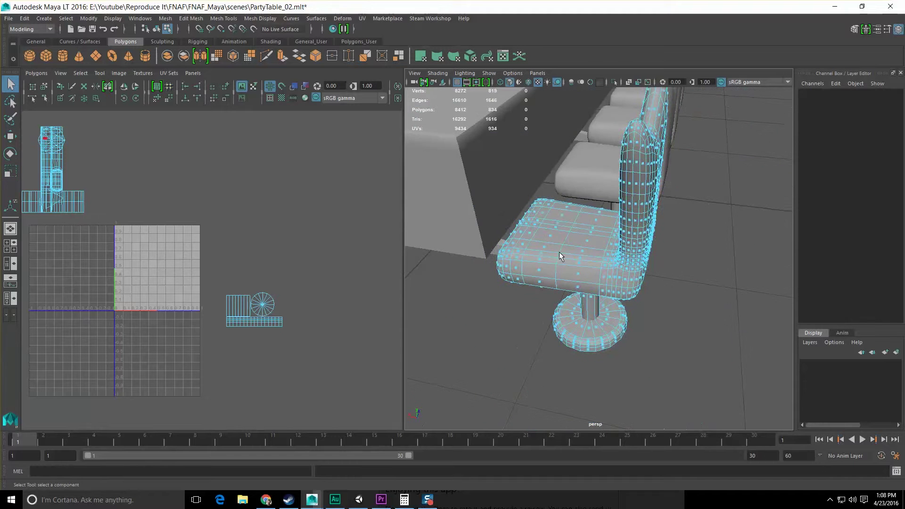
{"action": "key", "text": "F8"}
{"action": "left_click_drag", "start_coordinate": [555, 251], "coordinate": [658, 251], "text": "alt"}
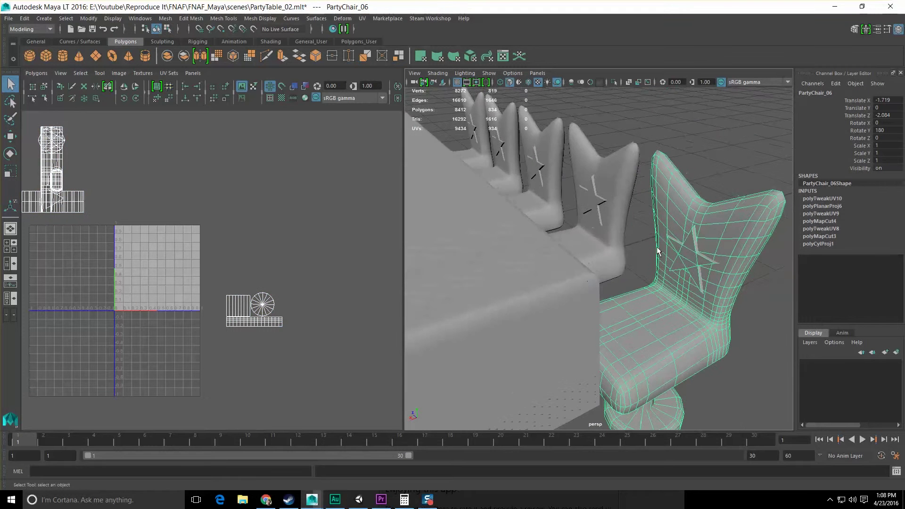
{"action": "middle_click_drag", "start_coordinate": [698, 247], "coordinate": [513, 292], "text": "alt"}
{"action": "scroll", "coordinate": [513, 291], "scroll_direction": "up", "scroll_amount": 5}
{"action": "scroll", "coordinate": [519, 290], "scroll_direction": "down", "scroll_amount": 3}
{"action": "right_click_drag", "start_coordinate": [522, 289], "coordinate": [522, 303]}
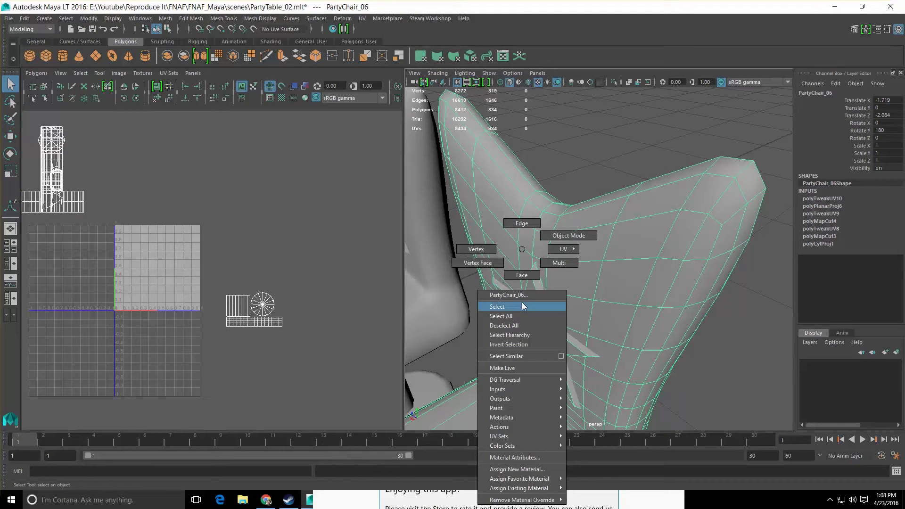
{"action": "left_click", "coordinate": [522, 275]}
{"action": "left_click", "coordinate": [536, 338]}
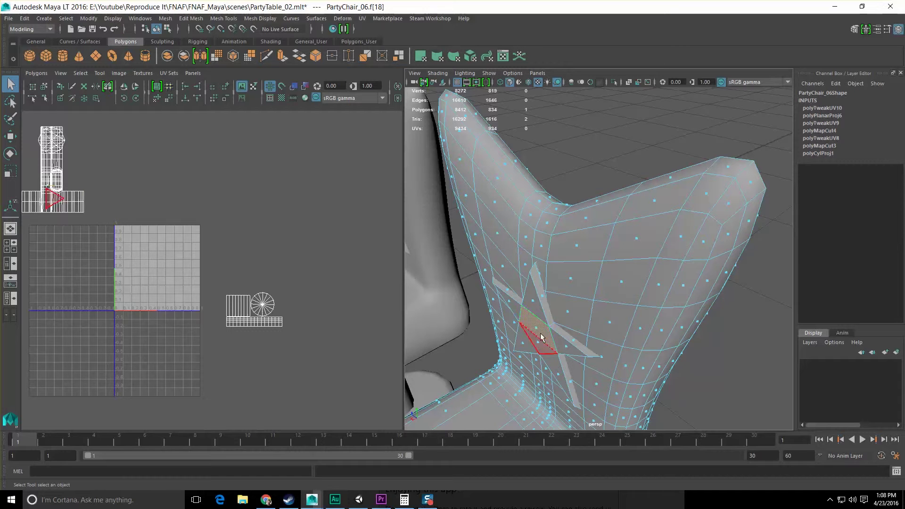
{"action": "right_click_drag", "start_coordinate": [541, 338], "coordinate": [565, 321], "text": "ctrl"}
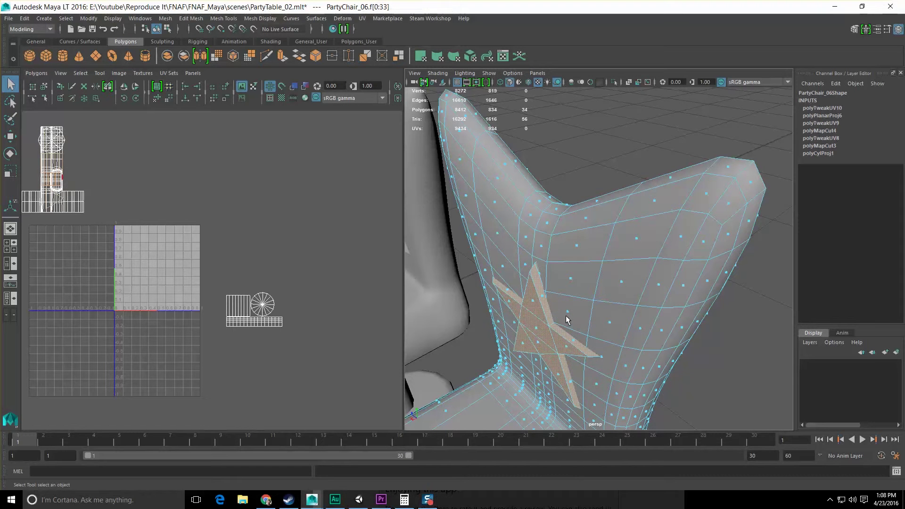
Step: Turn on X-Ray shading to see the hidden back side of the star through the chair's backrest
{"action": "left_click_drag", "start_coordinate": [576, 361], "coordinate": [514, 257], "text": "alt"}
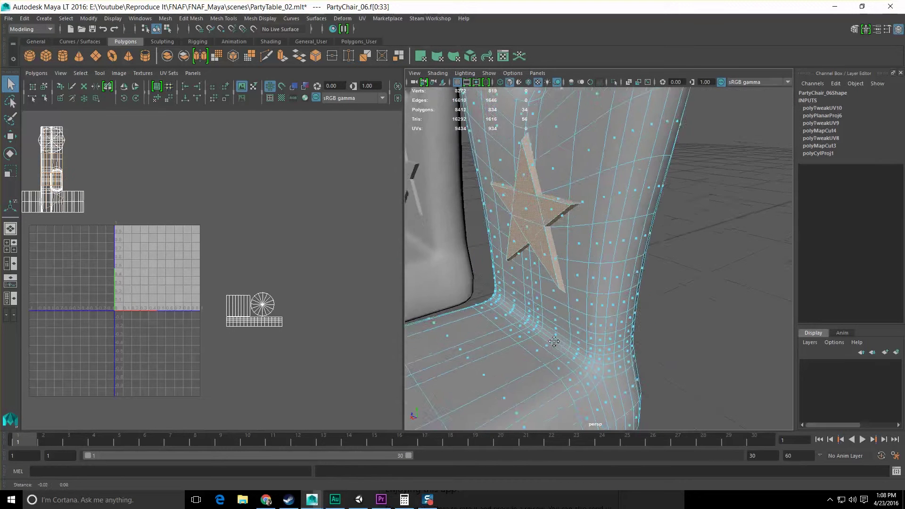
{"action": "middle_click_drag", "start_coordinate": [509, 254], "coordinate": [534, 285], "text": "alt"}
{"action": "left_click_drag", "start_coordinate": [568, 250], "coordinate": [538, 251], "text": "alt"}
{"action": "middle_click_drag", "start_coordinate": [538, 251], "coordinate": [629, 264], "text": "alt"}
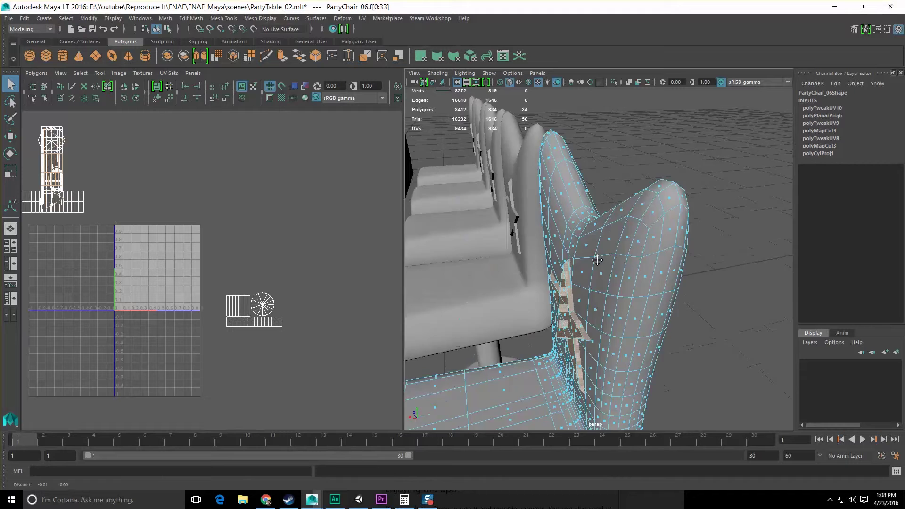
{"action": "left_click_drag", "start_coordinate": [630, 264], "coordinate": [604, 266], "text": "alt"}
{"action": "scroll", "coordinate": [604, 265], "scroll_direction": "up", "scroll_amount": 3}
{"action": "middle_click_drag", "start_coordinate": [547, 266], "coordinate": [576, 267], "text": "alt"}
{"action": "left_click_drag", "start_coordinate": [576, 266], "coordinate": [723, 266], "text": "alt"}
{"action": "left_click", "coordinate": [437, 73]}
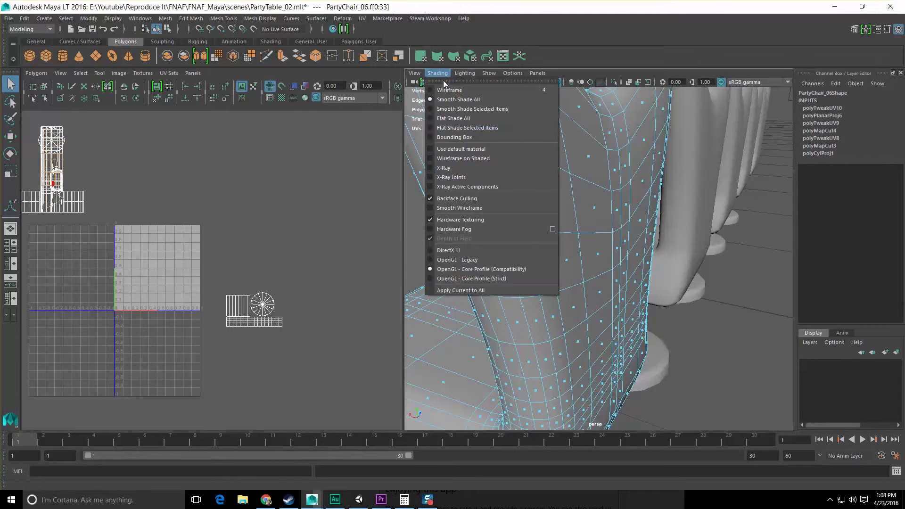
{"action": "left_click", "coordinate": [453, 171]}
{"action": "left_click_drag", "start_coordinate": [542, 240], "coordinate": [551, 221], "text": "alt"}
{"action": "scroll", "coordinate": [550, 241], "scroll_direction": "up", "scroll_amount": 5}
{"action": "scroll", "coordinate": [564, 212], "scroll_direction": "down", "scroll_amount": 2}
{"action": "scroll", "coordinate": [564, 208], "scroll_direction": "down", "scroll_amount": 2}
{"action": "middle_click_drag", "start_coordinate": [593, 247], "coordinate": [586, 236], "text": "alt"}
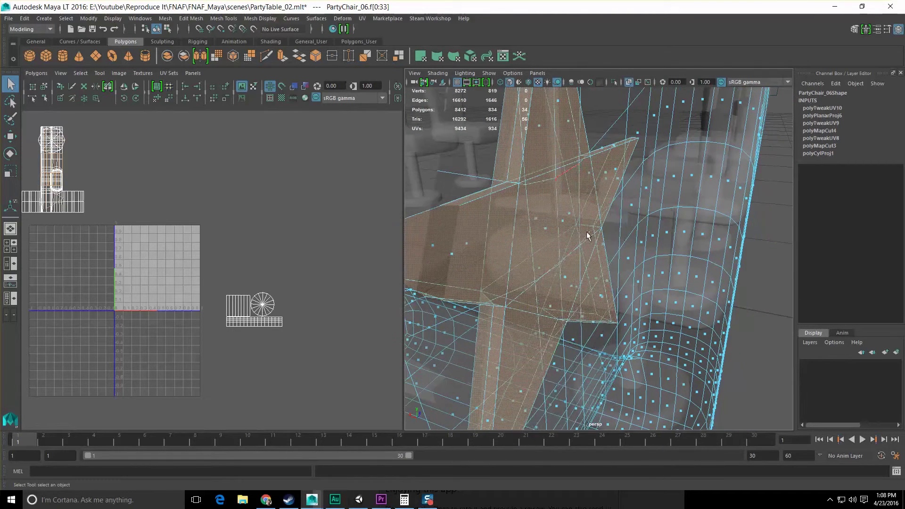
Step: Select the hidden faces on the back side of the star and delete them
{"action": "right_click_drag", "start_coordinate": [570, 219], "coordinate": [565, 227]}
{"action": "left_click", "coordinate": [566, 229]}
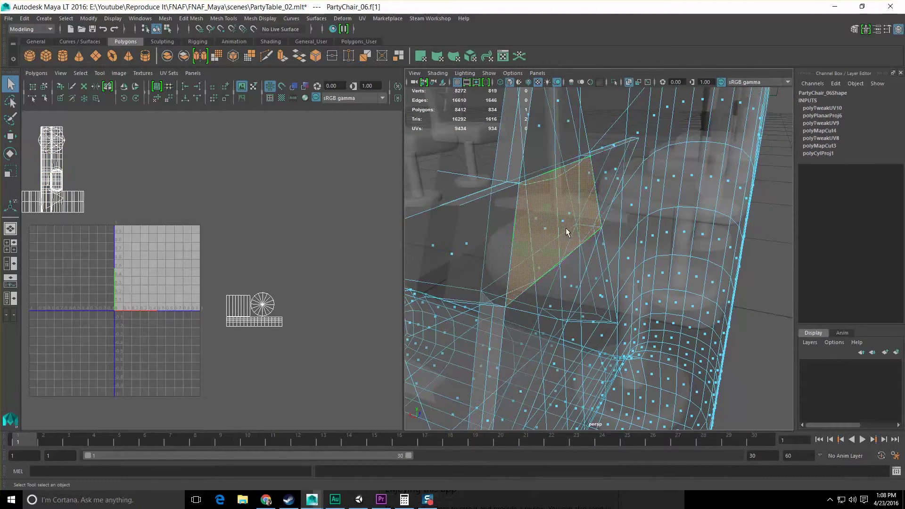
{"action": "left_click", "coordinate": [616, 172], "text": "shift"}
{"action": "left_click", "coordinate": [562, 96], "text": "shift"}
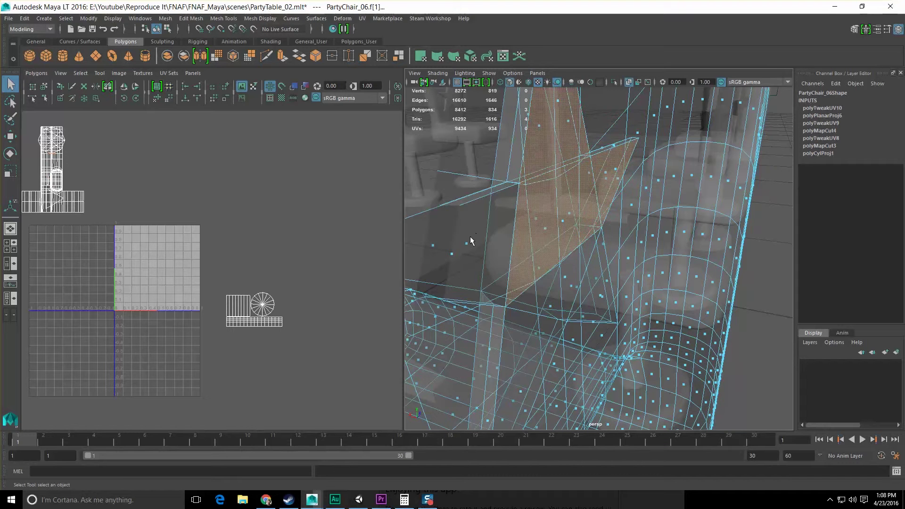
{"action": "left_click", "coordinate": [452, 256], "text": "shift"}
{"action": "left_click", "coordinate": [603, 296], "text": "shift"}
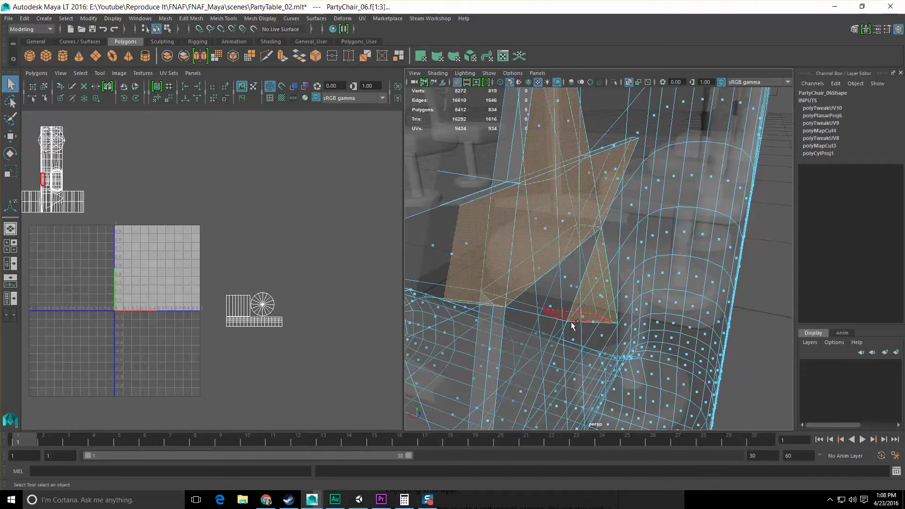
{"action": "left_click", "coordinate": [517, 396], "text": "shift"}
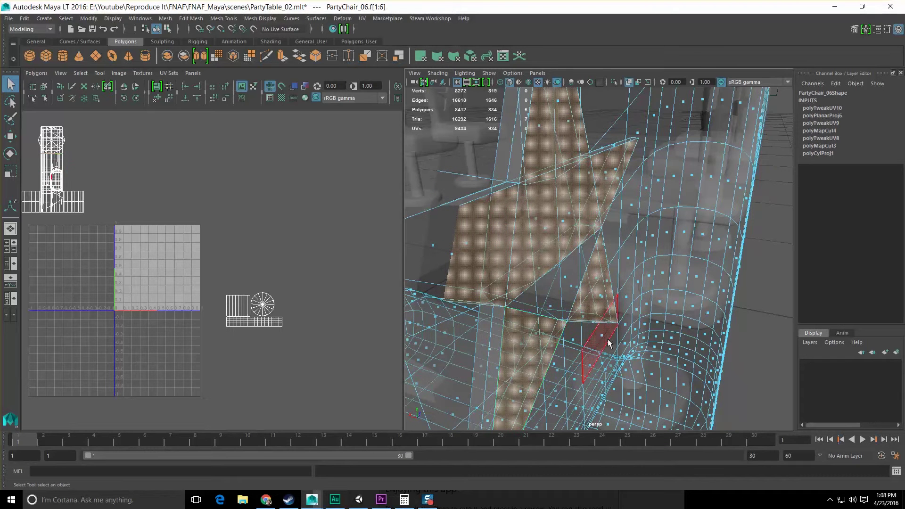
{"action": "left_click", "coordinate": [561, 273], "text": "shift"}
{"action": "right_click_drag", "start_coordinate": [562, 273], "coordinate": [513, 263], "text": "alt"}
{"action": "left_click_drag", "start_coordinate": [513, 264], "coordinate": [507, 238], "text": "alt"}
{"action": "key", "text": "Delete"}
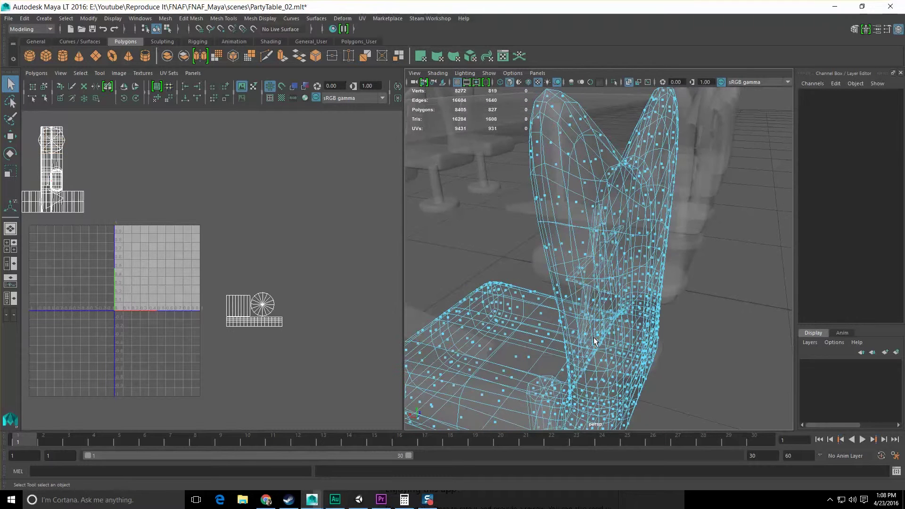
Step: Return the chair to object selection and turn off X-Ray shading
{"action": "key", "text": "F8"}
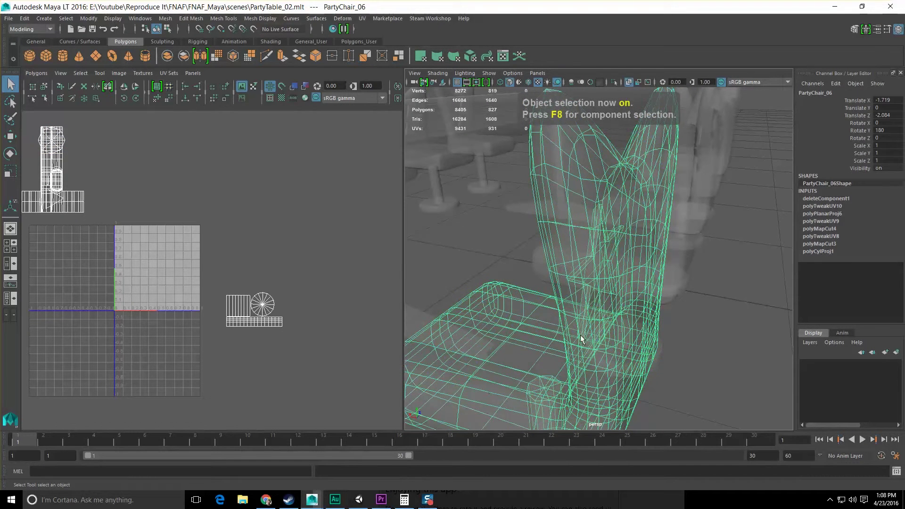
{"action": "scroll", "coordinate": [581, 334], "scroll_direction": "down", "scroll_amount": 5}
{"action": "left_click_drag", "start_coordinate": [596, 324], "coordinate": [550, 324], "text": "alt"}
{"action": "scroll", "coordinate": [622, 246], "scroll_direction": "up", "scroll_amount": 5}
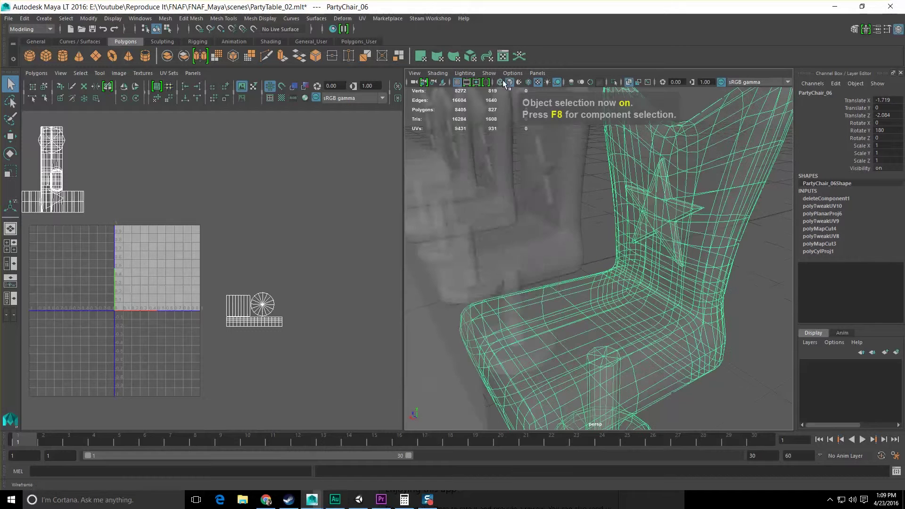
{"action": "left_click", "coordinate": [465, 75]}
{"action": "mouse_move", "coordinate": [439, 74]}
{"action": "left_click", "coordinate": [438, 167]}
Step: Select the star's faces and try a planar UV projection from the X axis fitted to the best plane
{"action": "mouse_move", "coordinate": [654, 204]}
{"action": "right_mouse_down"}
{"action": "mouse_move", "coordinate": [655, 227]}
{"action": "mouse_move", "coordinate": [678, 199]}
{"action": "right_mouse_up"}
{"action": "left_click", "coordinate": [654, 206]}
{"action": "left_click", "coordinate": [361, 18]}
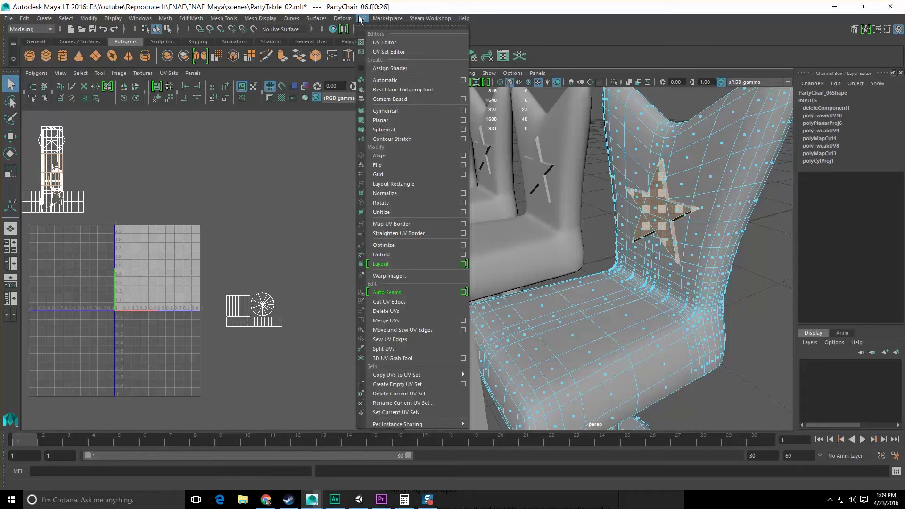
{"action": "left_click", "coordinate": [463, 121]}
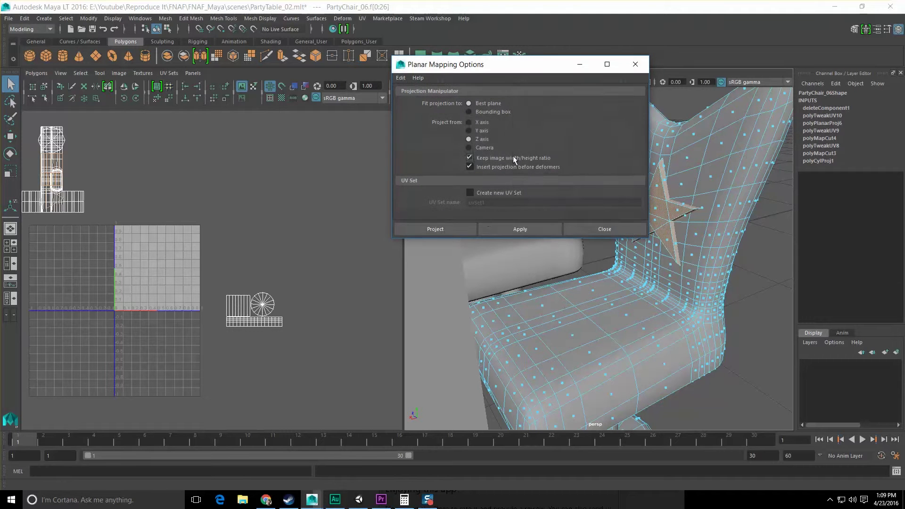
{"action": "left_click", "coordinate": [482, 122]}
{"action": "left_click", "coordinate": [510, 226]}
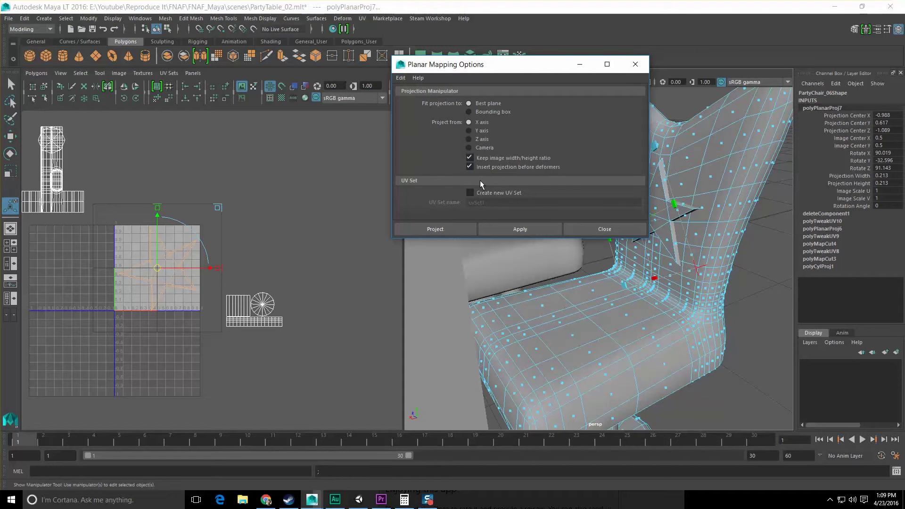
Step: Reproject the star's UVs with a planar projection from the X axis fitted to the bounding box
{"action": "left_click", "coordinate": [485, 112]}
{"action": "left_click", "coordinate": [518, 230]}
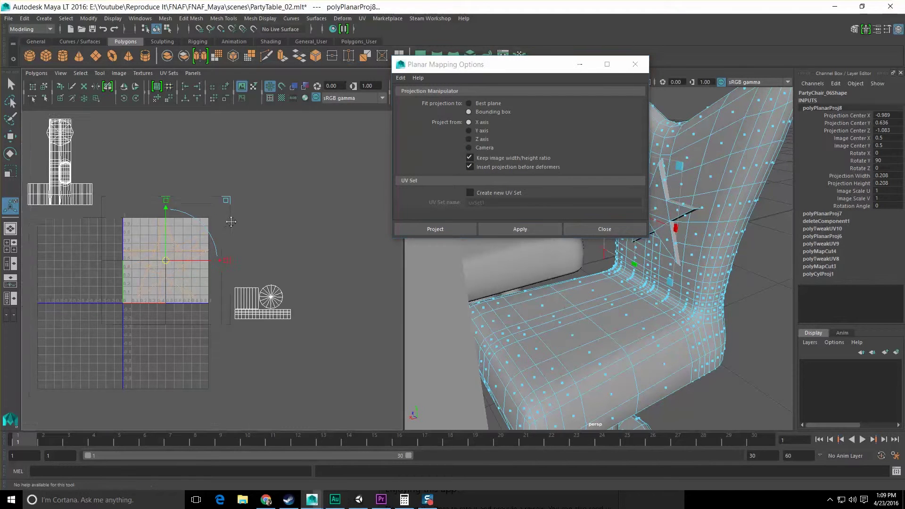
{"action": "left_click", "coordinate": [605, 229]}
Step: Scale the star's UV shell down to about a quarter and place it above the circular shell
{"action": "scroll", "coordinate": [264, 260], "scroll_direction": "up", "scroll_amount": 3}
{"action": "key", "text": "r"}
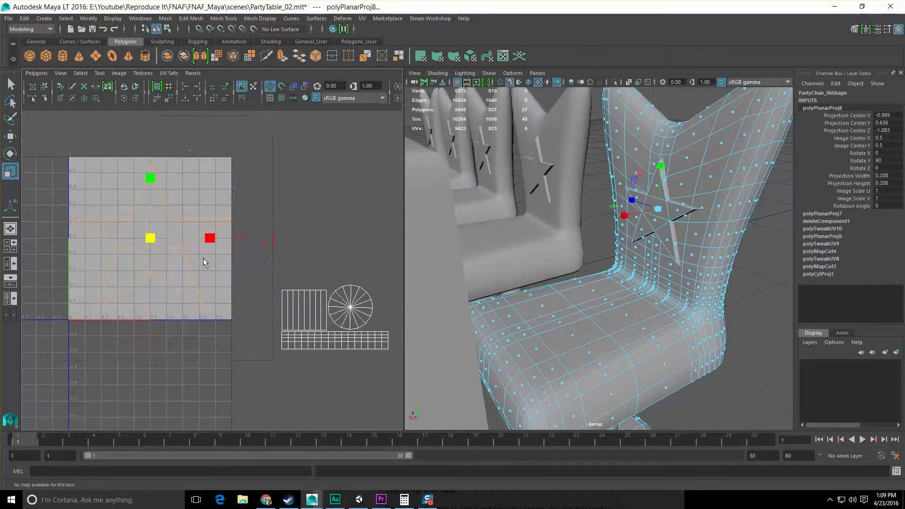
{"action": "left_click_drag", "start_coordinate": [150, 238], "coordinate": [357, 265]}
{"action": "key", "text": "w"}
{"action": "key", "text": "r"}
{"action": "key", "text": "w"}
Step: Reset the chair's component selection, switch to face selection and pick a face on the backrest
{"action": "scroll", "coordinate": [629, 227], "scroll_direction": "down", "scroll_amount": 3}
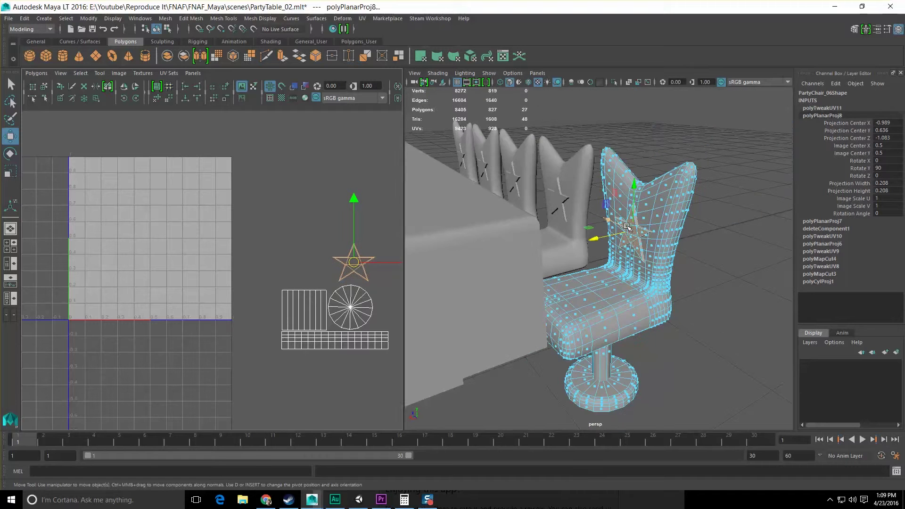
{"action": "key", "text": "F8"}
{"action": "key", "text": "F8"}
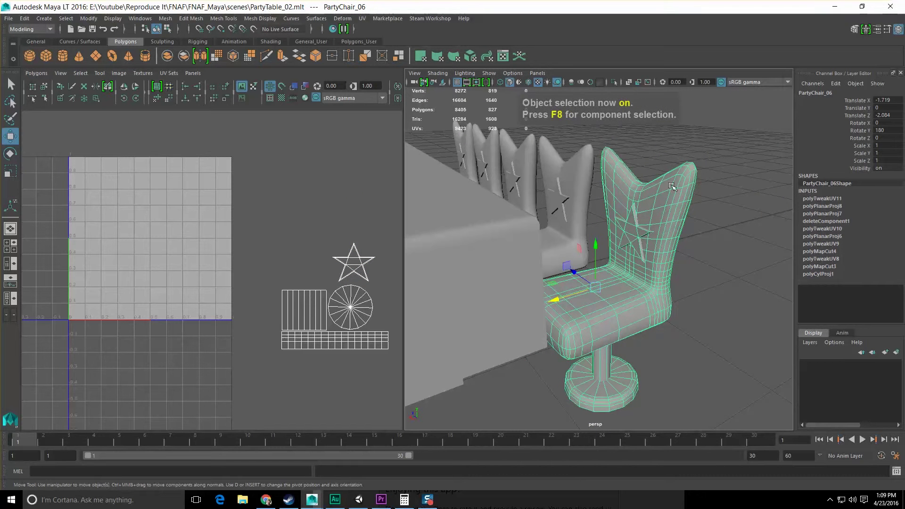
{"action": "key", "text": "q"}
{"action": "right_click_drag", "start_coordinate": [672, 187], "coordinate": [665, 221]}
{"action": "left_click", "coordinate": [648, 204]}
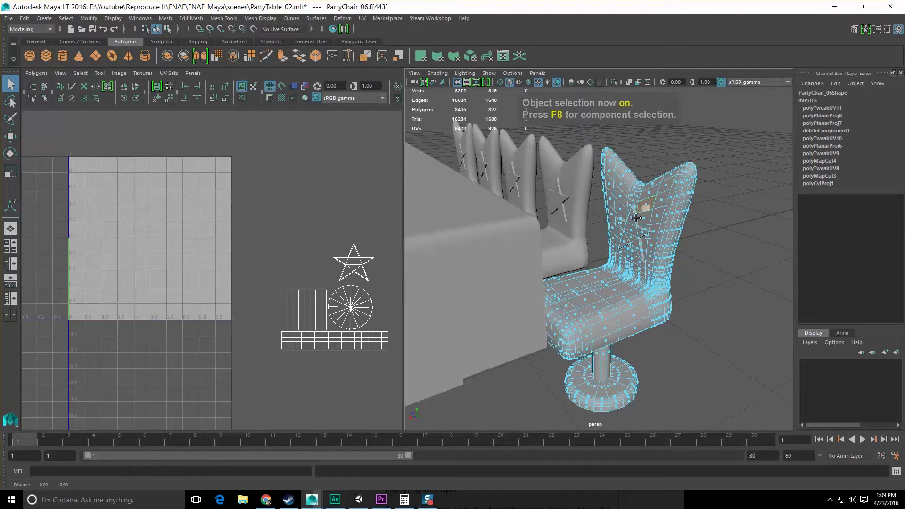
{"action": "middle_click_drag", "start_coordinate": [636, 217], "coordinate": [582, 246], "text": "alt"}
{"action": "scroll", "coordinate": [570, 239], "scroll_direction": "up", "scroll_amount": 5}
{"action": "scroll", "coordinate": [570, 245], "scroll_direction": "down", "scroll_amount": 5}
{"action": "left_click_drag", "start_coordinate": [571, 247], "coordinate": [581, 292], "text": "alt"}
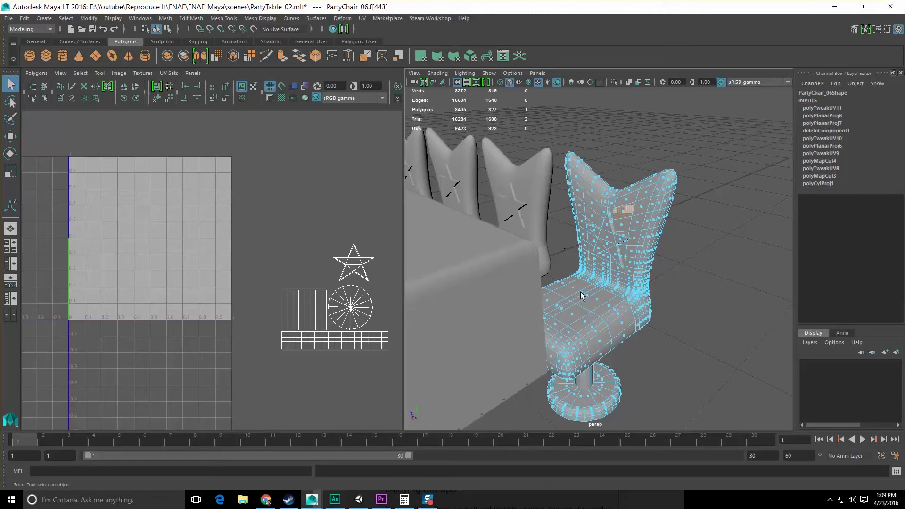
Step: Select a face on the seat and grow the selection across the whole seat and backrest, leaving out the star
{"action": "left_click", "coordinate": [586, 295]}
{"action": "right_click_drag", "start_coordinate": [581, 296], "coordinate": [592, 305], "text": "shift"}
{"action": "key", "text": "g"}
{"action": "key", "text": "g"}
{"action": "key", "text": "g"}
{"action": "key", "text": "g"}
{"action": "key", "text": "g"}
{"action": "key", "text": "g"}
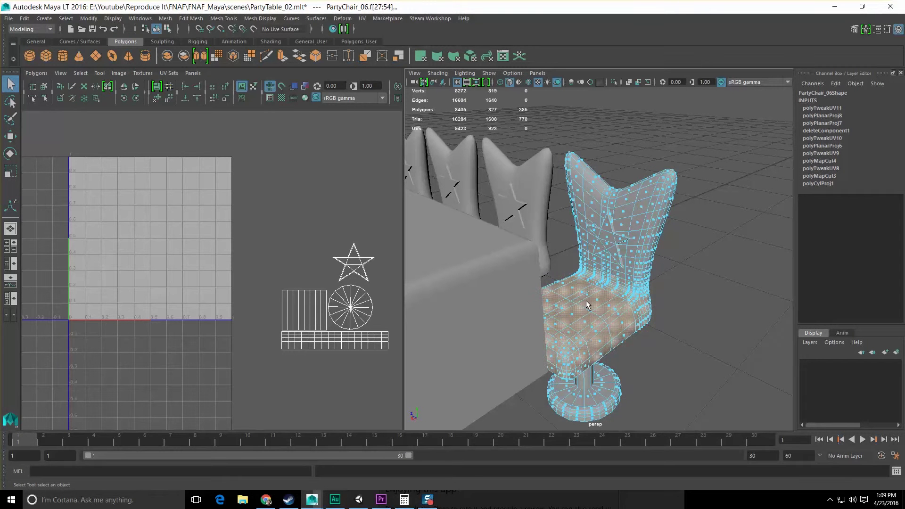
{"action": "key", "text": "shift+period"}
{"action": "key", "text": "shift+period"}
{"action": "key", "text": "shift+period"}
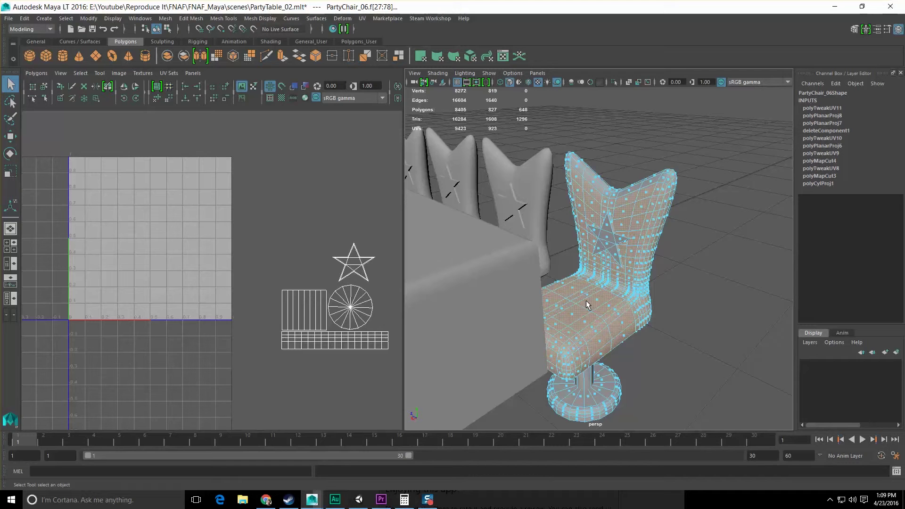
{"action": "scroll", "coordinate": [635, 253], "scroll_direction": "up", "scroll_amount": 3}
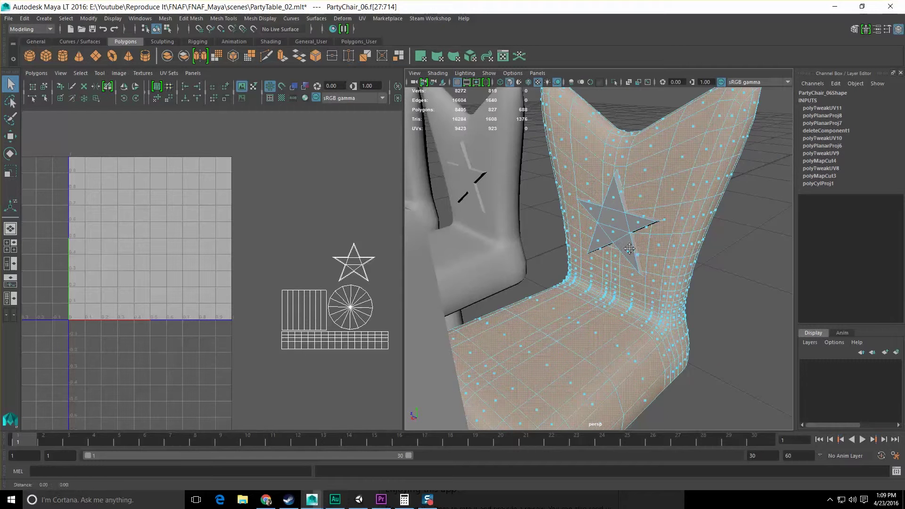
Step: Project the selected seat and backrest faces with a planar projection from the X axis fitted to the bounding box
{"action": "middle_click_drag", "start_coordinate": [629, 248], "coordinate": [672, 253], "text": "alt"}
{"action": "left_click_drag", "start_coordinate": [672, 252], "coordinate": [568, 255], "text": "alt"}
{"action": "scroll", "coordinate": [616, 256], "scroll_direction": "down", "scroll_amount": 4}
{"action": "scroll", "coordinate": [565, 255], "scroll_direction": "down", "scroll_amount": 2}
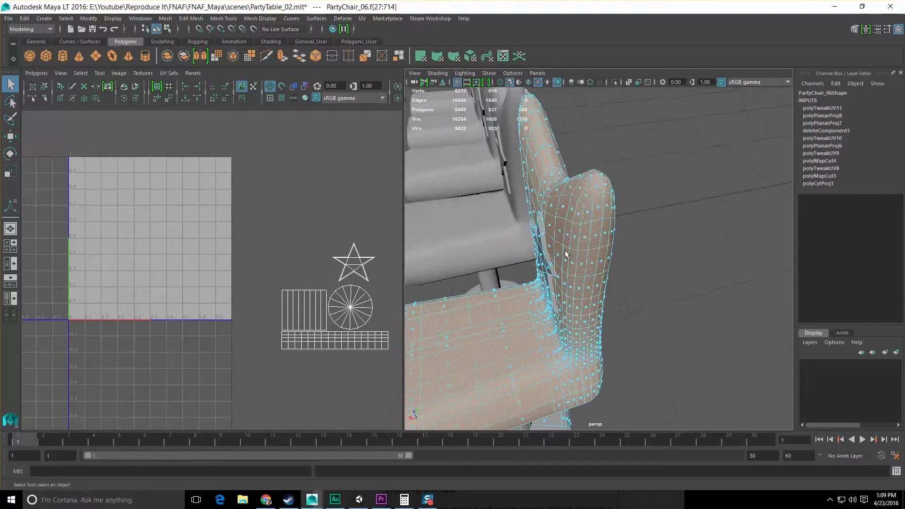
{"action": "scroll", "coordinate": [566, 255], "scroll_direction": "up", "scroll_amount": 2}
{"action": "left_click", "coordinate": [362, 18]}
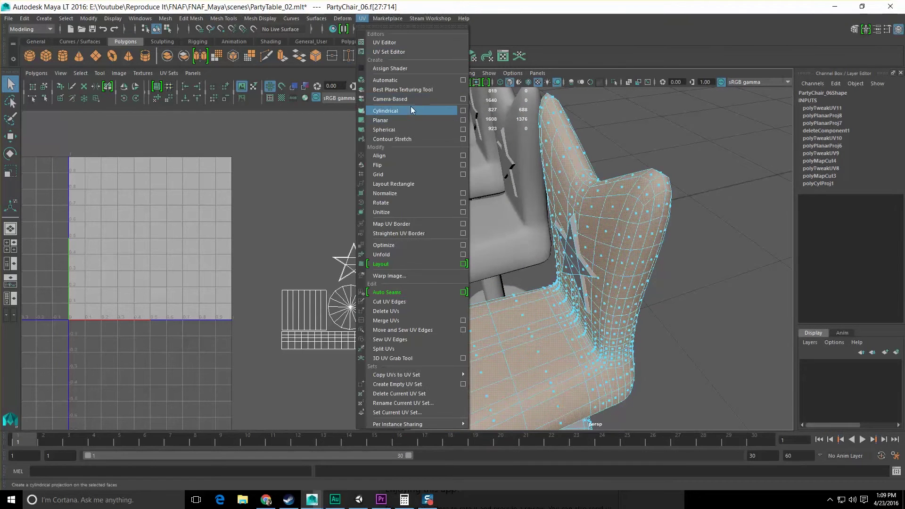
{"action": "left_click", "coordinate": [462, 121]}
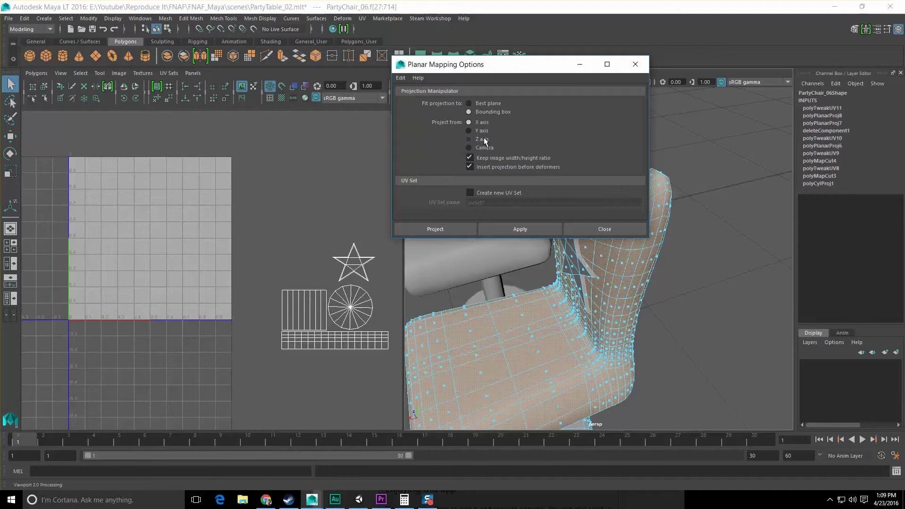
{"action": "left_click", "coordinate": [505, 226]}
{"action": "left_click", "coordinate": [588, 225]}
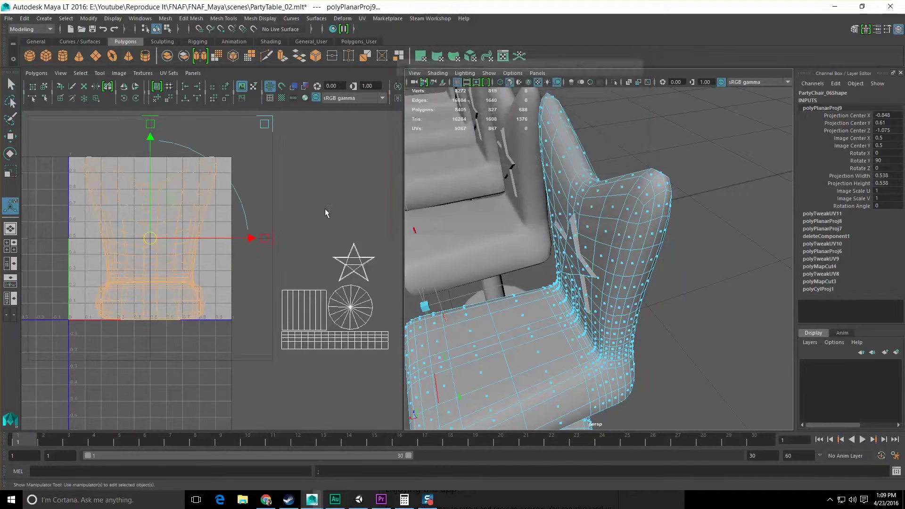
Step: Move the seat and backrest UV shell straight up into the empty space above the 0–1 UV tile
{"action": "middle_click_drag", "start_coordinate": [186, 186], "coordinate": [197, 192], "text": "alt"}
{"action": "left_click_drag", "start_coordinate": [165, 163], "coordinate": [167, 91]}
{"action": "middle_click_drag", "start_coordinate": [171, 115], "coordinate": [185, 186], "text": "alt"}
{"action": "scroll", "coordinate": [186, 185], "scroll_direction": "down", "scroll_amount": 2}
{"action": "left_click_drag", "start_coordinate": [189, 183], "coordinate": [199, 118]}
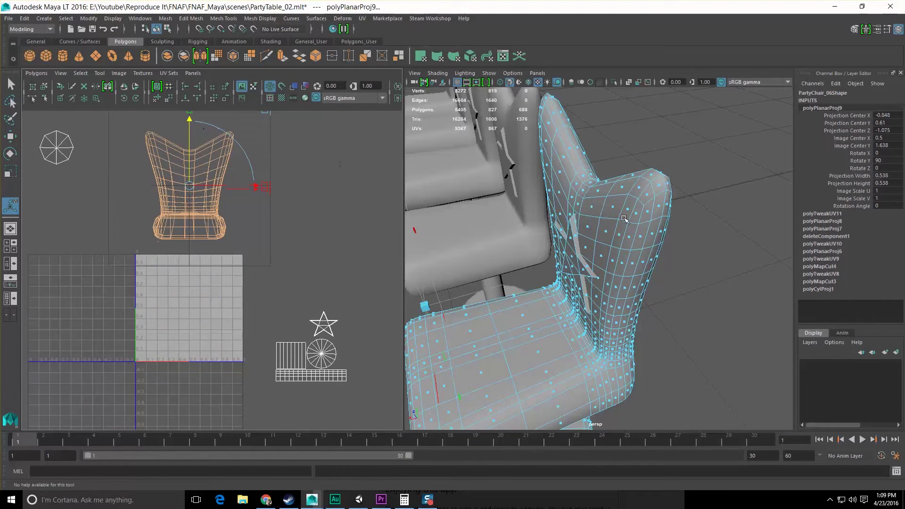
Step: Switch to edge selection and select the centre-line edges along the front part of the seat's underside
{"action": "scroll", "coordinate": [580, 245], "scroll_direction": "down", "scroll_amount": 5}
{"action": "key", "text": "q"}
{"action": "scroll", "coordinate": [618, 273], "scroll_direction": "up", "scroll_amount": 8}
{"action": "left_click_drag", "start_coordinate": [618, 273], "coordinate": [647, 205], "text": "alt"}
{"action": "scroll", "coordinate": [650, 222], "scroll_direction": "up", "scroll_amount": 5}
{"action": "scroll", "coordinate": [662, 205], "scroll_direction": "down", "scroll_amount": 3}
{"action": "right_click_drag", "start_coordinate": [646, 204], "coordinate": [646, 181]}
{"action": "left_click", "coordinate": [632, 186]}
{"action": "left_click", "coordinate": [634, 214], "text": "shift"}
{"action": "left_click_drag", "start_coordinate": [637, 241], "coordinate": [631, 215], "text": "alt"}
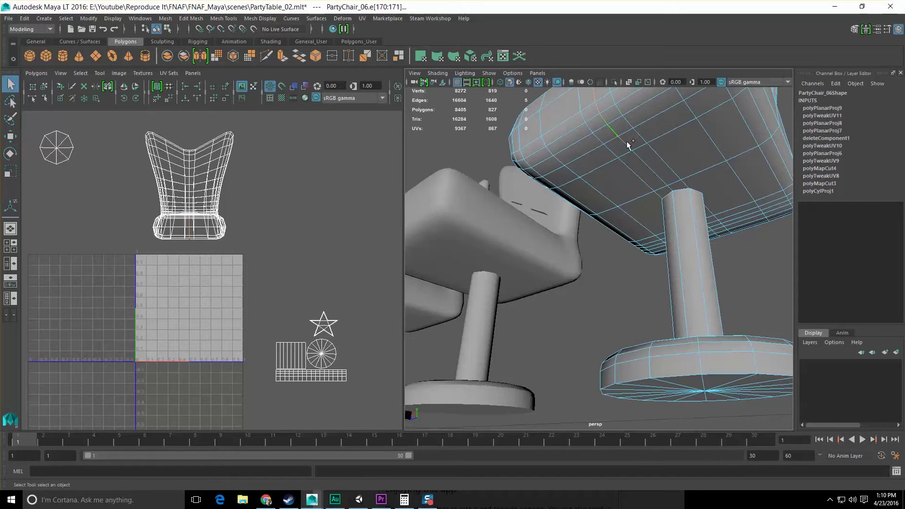
{"action": "left_click", "coordinate": [641, 160], "text": "shift"}
Step: Extend the edge selection past the post and around the whole centre loop of the seat and backrest
{"action": "left_click_drag", "start_coordinate": [642, 160], "coordinate": [547, 186], "text": "alt"}
{"action": "middle_click_drag", "start_coordinate": [547, 186], "coordinate": [608, 196], "text": "alt"}
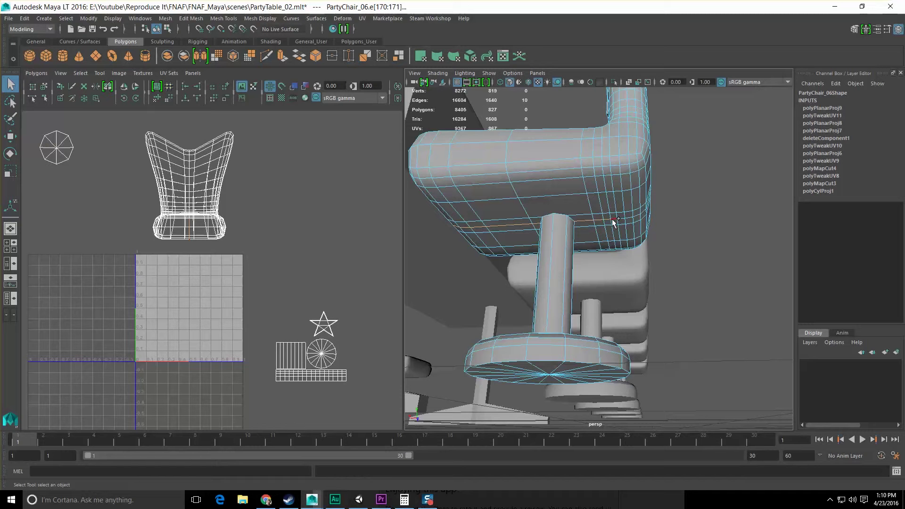
{"action": "left_click", "coordinate": [636, 214], "text": "shift"}
{"action": "left_click_drag", "start_coordinate": [635, 214], "coordinate": [557, 169], "text": "alt"}
{"action": "double_click", "coordinate": [554, 238], "text": "shift"}
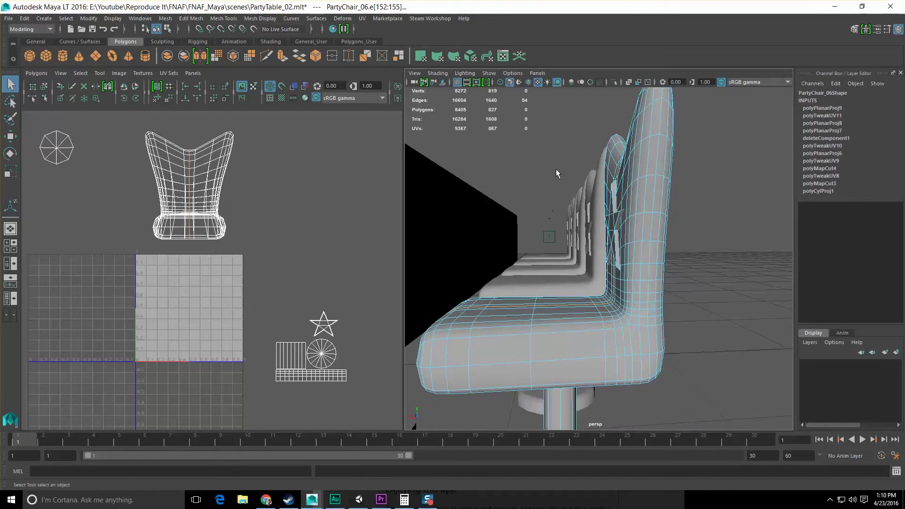
Step: Remove the centre-line edges on the seat's top and the backrest's front from the selection, keeping the underside and rear
{"action": "left_click_drag", "start_coordinate": [584, 219], "coordinate": [620, 301]}
{"action": "left_click_drag", "start_coordinate": [460, 272], "coordinate": [675, 266], "text": "alt"}
{"action": "left_click_drag", "start_coordinate": [631, 351], "coordinate": [590, 279], "text": "alt"}
{"action": "scroll", "coordinate": [591, 280], "scroll_direction": "up", "scroll_amount": 4}
{"action": "left_click", "coordinate": [622, 302], "text": "ctrl"}
{"action": "left_click_drag", "start_coordinate": [624, 306], "coordinate": [636, 288], "text": "alt"}
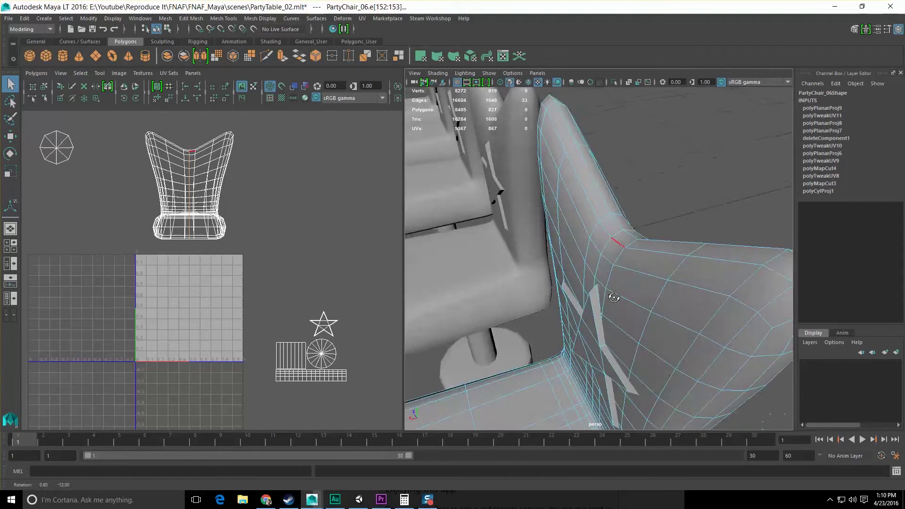
{"action": "scroll", "coordinate": [589, 297], "scroll_direction": "down", "scroll_amount": 6}
{"action": "left_click_drag", "start_coordinate": [556, 299], "coordinate": [597, 271], "text": "alt"}
{"action": "scroll", "coordinate": [545, 244], "scroll_direction": "up", "scroll_amount": 5}
{"action": "scroll", "coordinate": [565, 247], "scroll_direction": "down", "scroll_amount": 7}
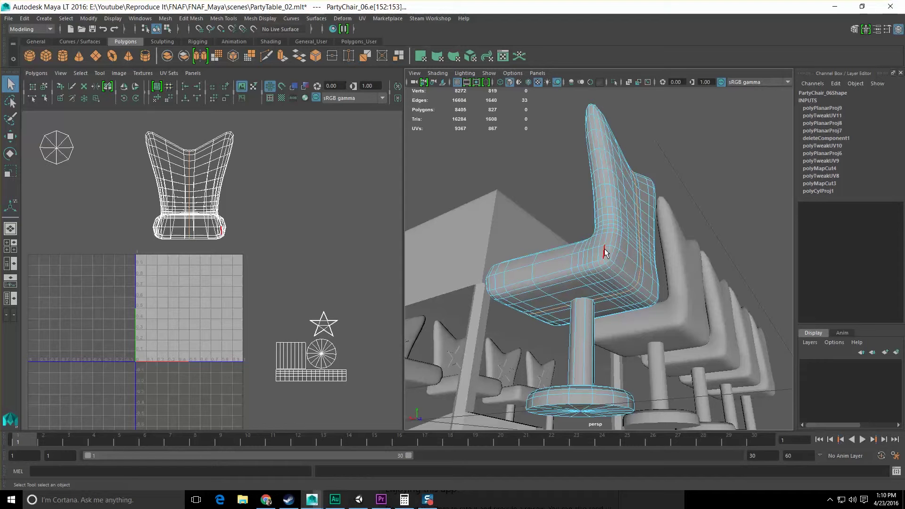
Step: Cut the UVs of the seat and backrest shell along the selected centre seam
{"action": "scroll", "coordinate": [250, 222], "scroll_direction": "up", "scroll_amount": 3}
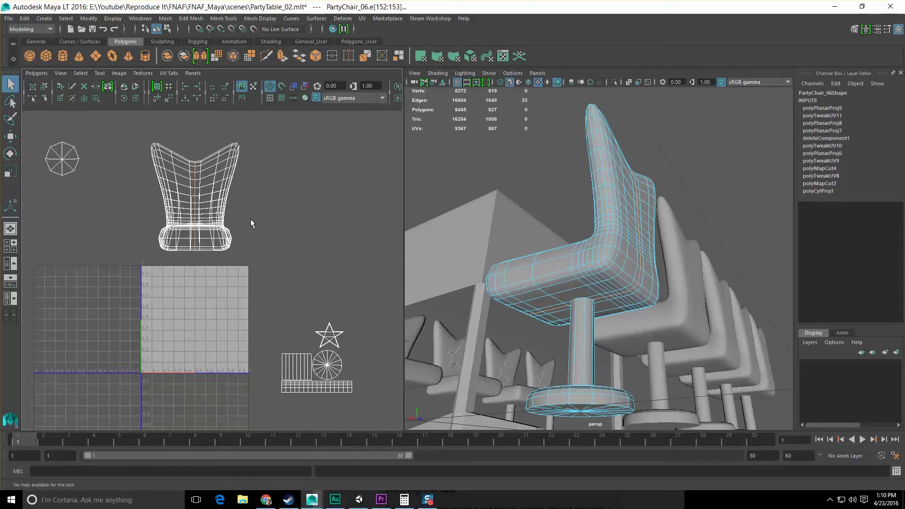
{"action": "right_click", "coordinate": [220, 189], "text": "shift"}
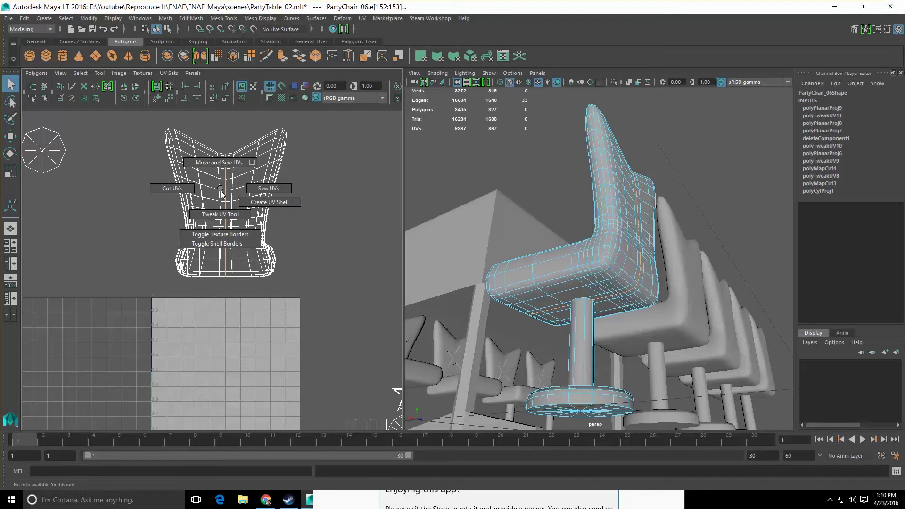
{"action": "left_click", "coordinate": [181, 191]}
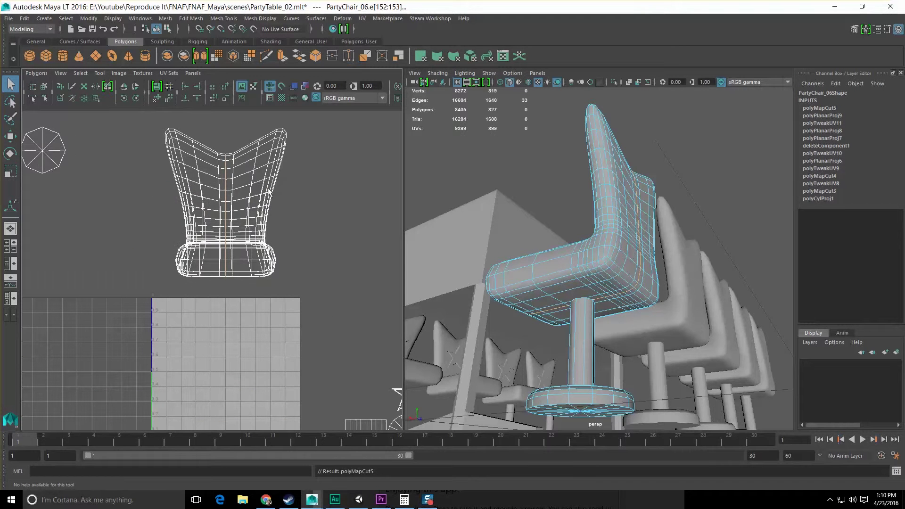
{"action": "left_click_drag", "start_coordinate": [549, 245], "coordinate": [697, 314], "text": "alt"}
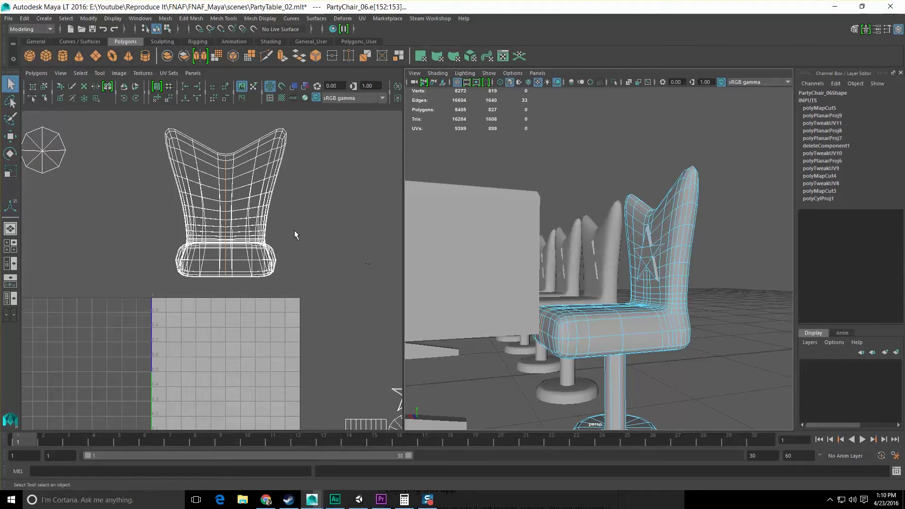
Step: Switch to UV selection and select all UVs of the seat and backrest shell
{"action": "key", "text": "F8"}
{"action": "key", "text": "F8"}
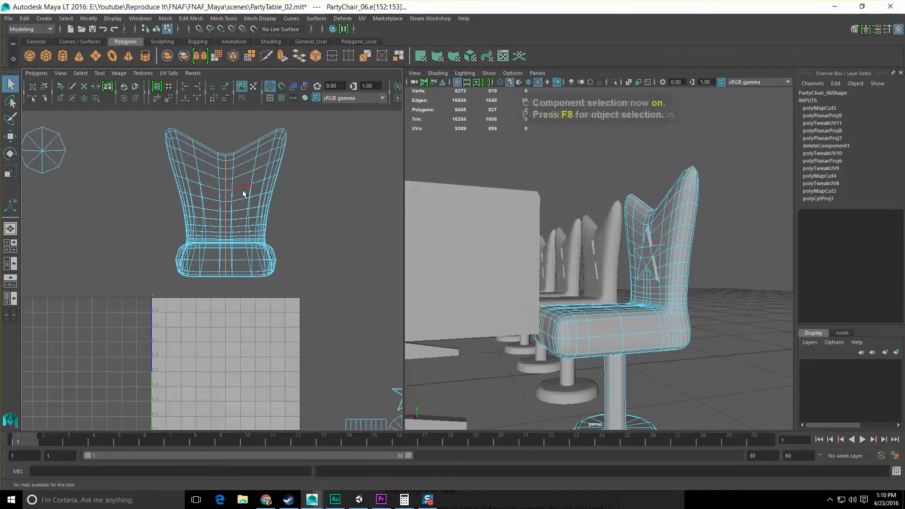
{"action": "right_click_drag", "start_coordinate": [243, 190], "coordinate": [269, 188]}
{"action": "left_click_drag", "start_coordinate": [133, 117], "coordinate": [361, 297]}
{"action": "middle_click_drag", "start_coordinate": [275, 217], "coordinate": [277, 240], "text": "alt"}
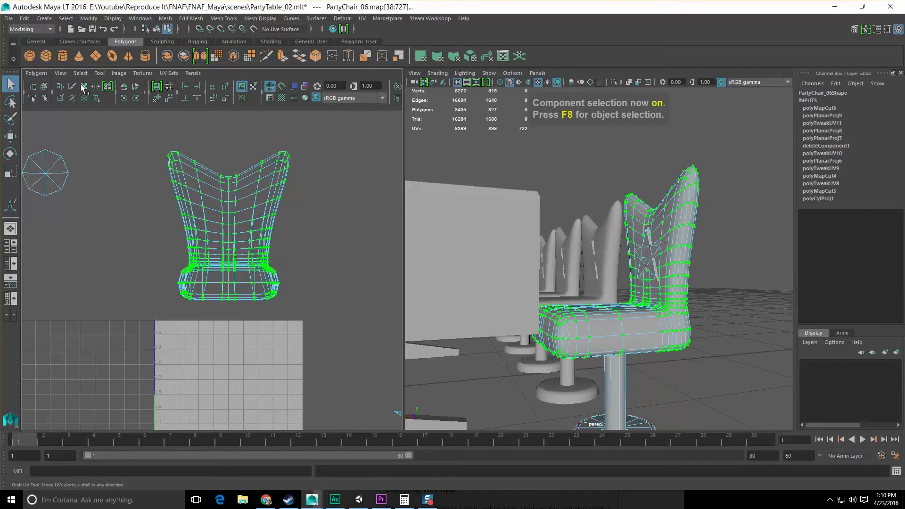
Step: Try unfolding the seat and backrest shell with the Smooth UV Tool and undo the unfold
{"action": "left_click", "coordinate": [81, 76]}
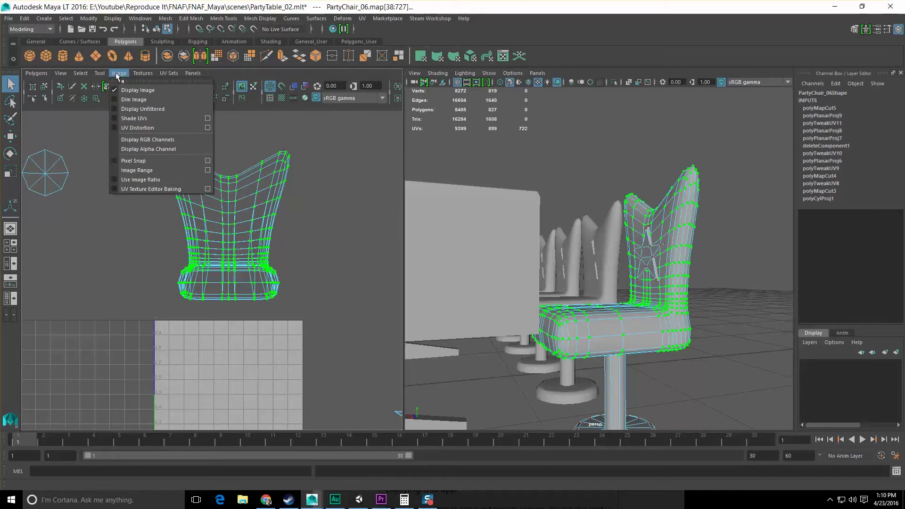
{"action": "mouse_move", "coordinate": [100, 73]}
{"action": "left_click", "coordinate": [139, 118]}
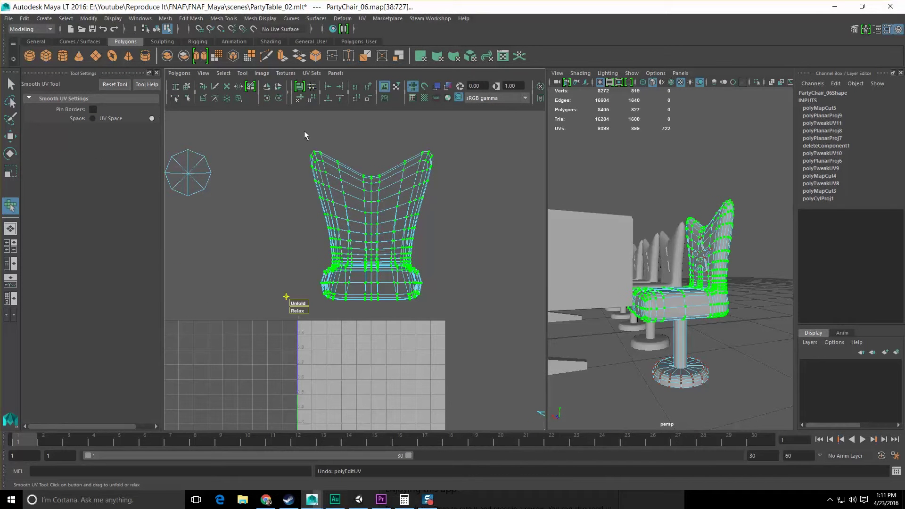
{"action": "left_click_drag", "start_coordinate": [290, 304], "coordinate": [901, 330]}
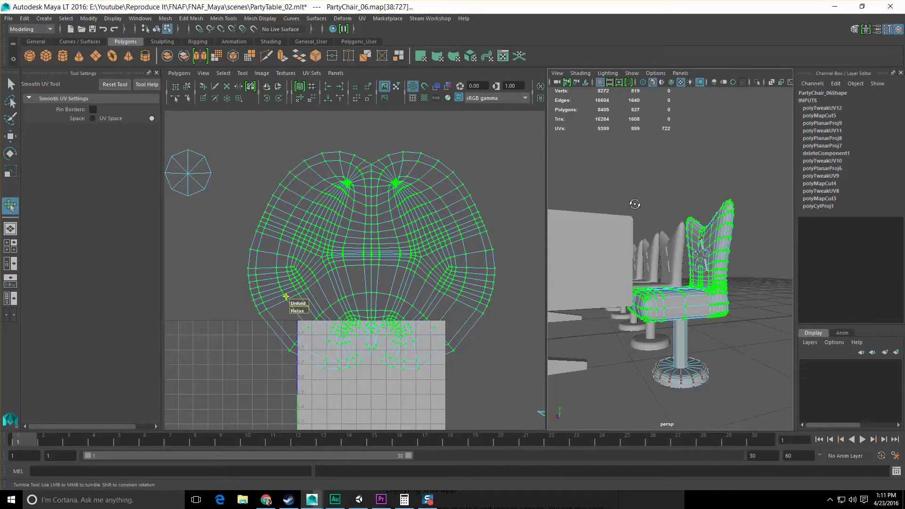
{"action": "left_click_drag", "start_coordinate": [635, 202], "coordinate": [710, 272], "text": "alt"}
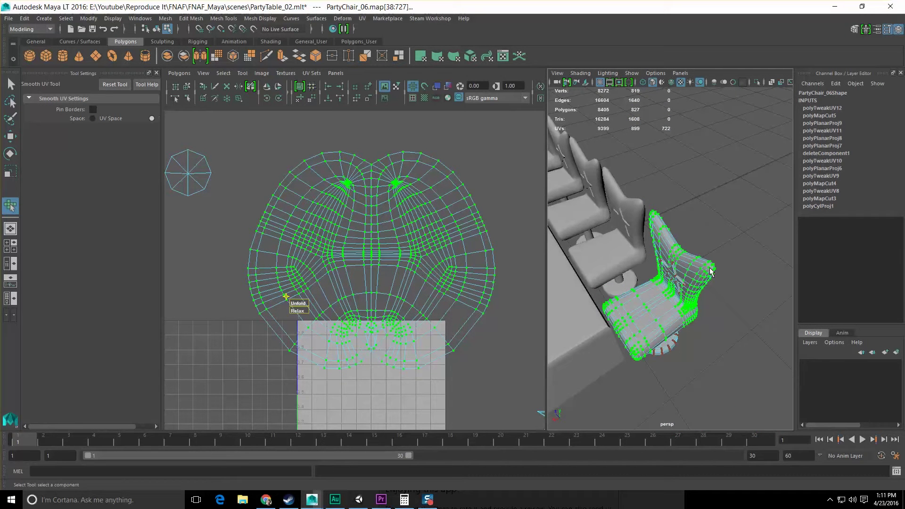
{"action": "left_click_drag", "start_coordinate": [656, 213], "coordinate": [601, 325], "text": "alt"}
{"action": "key", "text": "ctrl+z"}
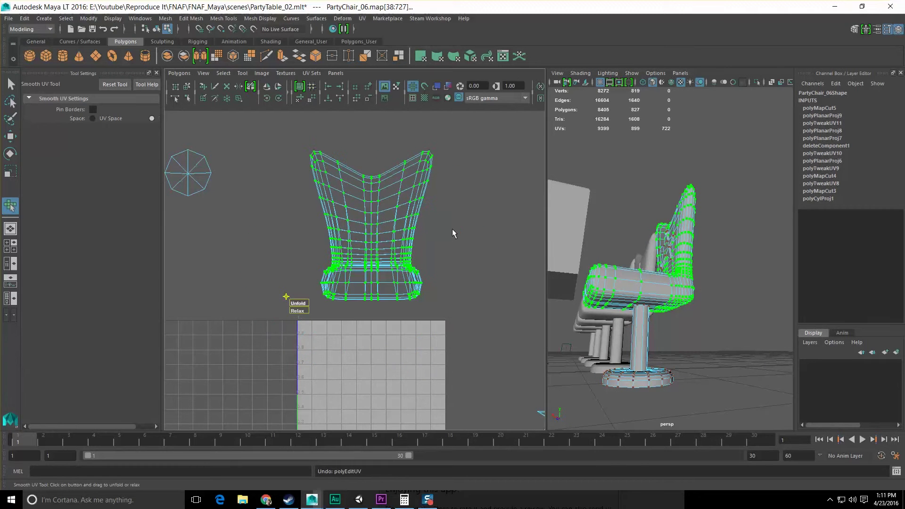
Step: Switch the chair back to edge selection, pick a first edge and examine the seat's front for an additional seam
{"action": "scroll", "coordinate": [598, 289], "scroll_direction": "up", "scroll_amount": 5}
{"action": "key", "text": "q"}
{"action": "scroll", "coordinate": [649, 289], "scroll_direction": "down", "scroll_amount": 5}
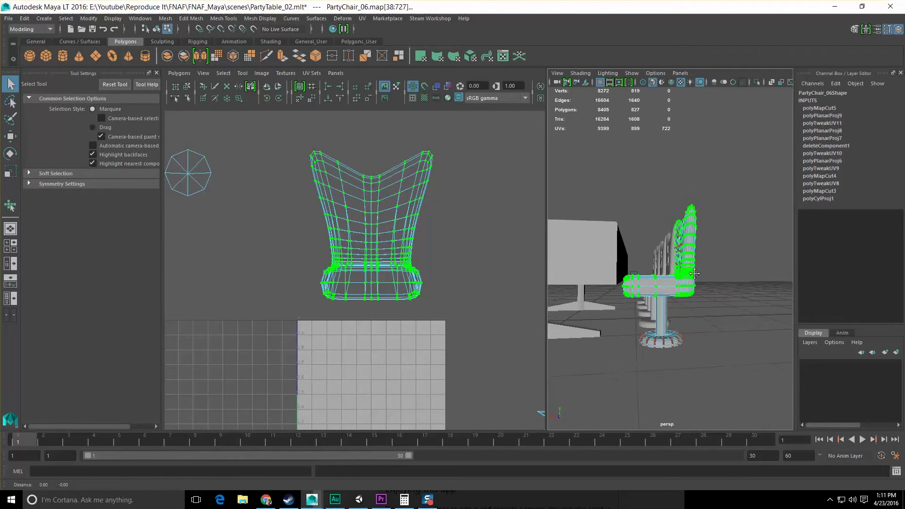
{"action": "left_click_drag", "start_coordinate": [716, 275], "coordinate": [671, 288], "text": "alt"}
{"action": "right_click_drag", "start_coordinate": [677, 248], "coordinate": [691, 214]}
{"action": "scroll", "coordinate": [686, 278], "scroll_direction": "down", "scroll_amount": 4}
{"action": "left_click", "coordinate": [690, 222]}
{"action": "scroll", "coordinate": [665, 260], "scroll_direction": "up", "scroll_amount": 5}
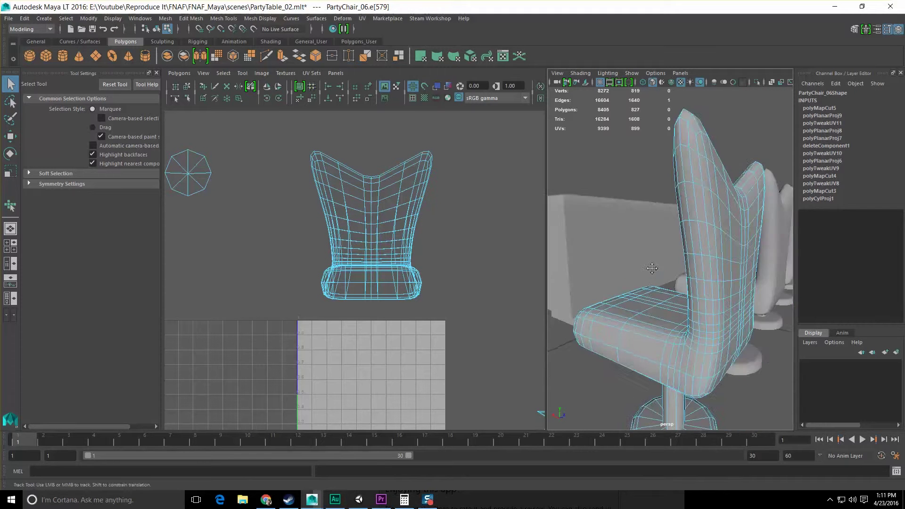
{"action": "left_click_drag", "start_coordinate": [653, 269], "coordinate": [677, 264], "text": "alt"}
{"action": "scroll", "coordinate": [691, 269], "scroll_direction": "down", "scroll_amount": 5}
{"action": "scroll", "coordinate": [677, 264], "scroll_direction": "up", "scroll_amount": 8}
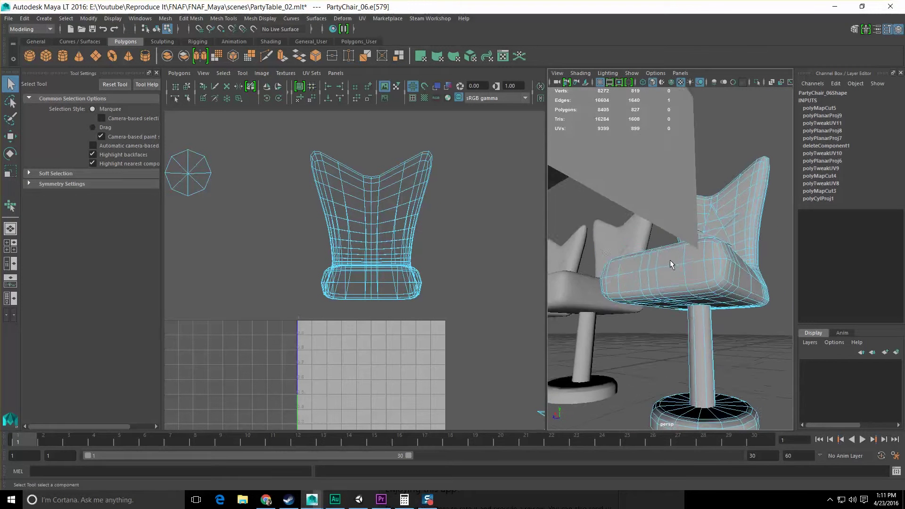
{"action": "scroll", "coordinate": [672, 278], "scroll_direction": "down", "scroll_amount": 6}
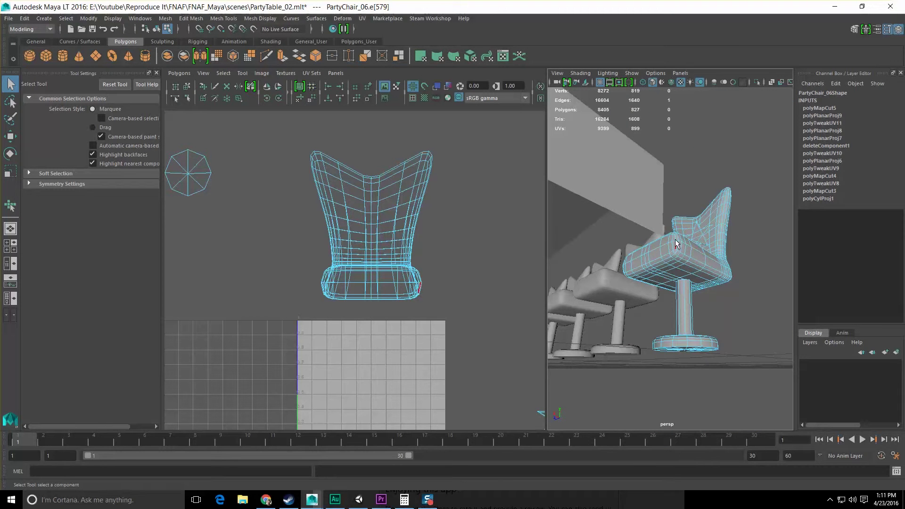
{"action": "scroll", "coordinate": [676, 251], "scroll_direction": "up", "scroll_amount": 3}
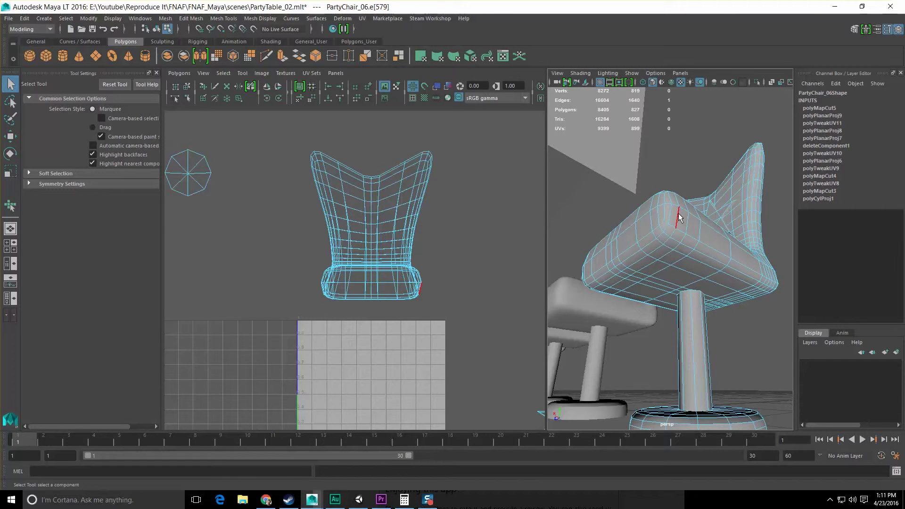
Step: Select the row of edges across the seat's lower front from corner to corner and cut the UVs along it
{"action": "left_click", "coordinate": [661, 226], "text": "shift"}
{"action": "left_click", "coordinate": [654, 231], "text": "shift"}
{"action": "left_click_drag", "start_coordinate": [613, 261], "coordinate": [759, 269], "text": "alt"}
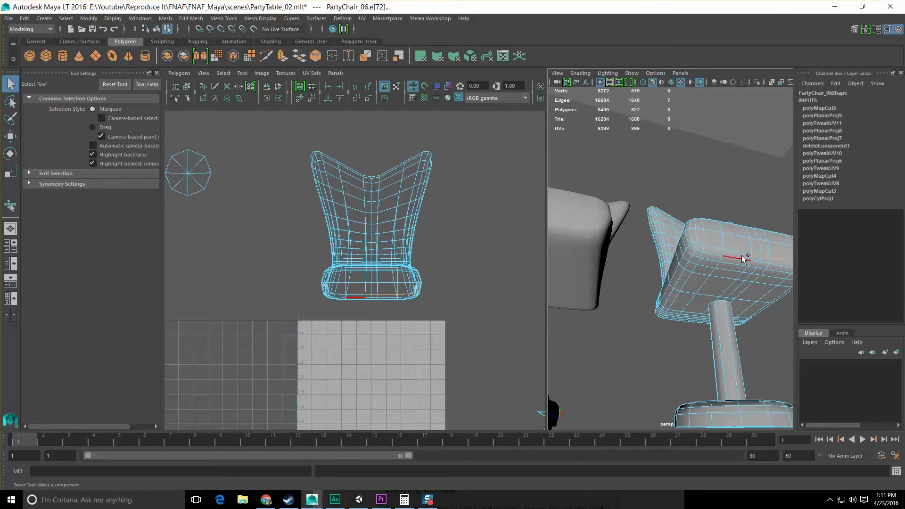
{"action": "left_click", "coordinate": [741, 254], "text": "shift"}
{"action": "left_click", "coordinate": [721, 251], "text": "shift"}
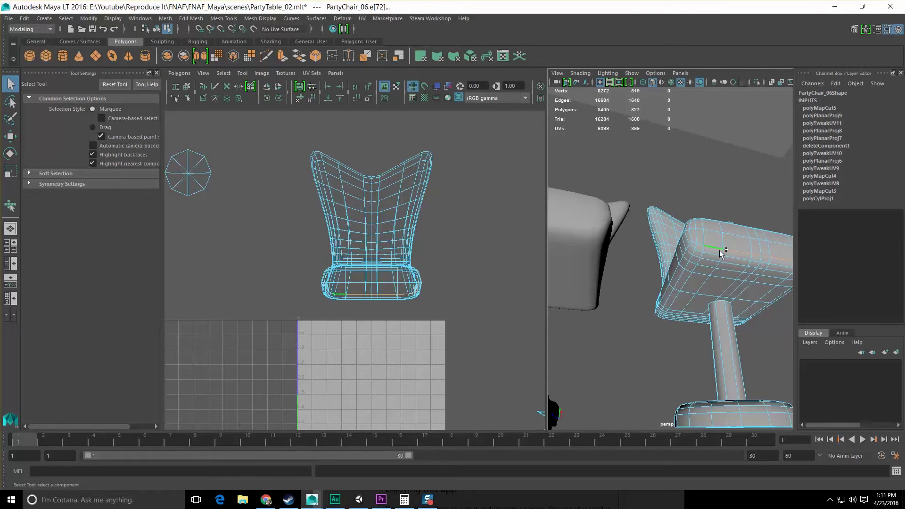
{"action": "left_click", "coordinate": [691, 235], "text": "shift"}
{"action": "left_click_drag", "start_coordinate": [718, 254], "coordinate": [665, 262], "text": "alt"}
{"action": "right_click_drag", "start_coordinate": [418, 236], "coordinate": [370, 233], "text": "shift"}
Step: Select all UVs of the seat and backrest shell and unfold them with the Smooth UV Tool
{"action": "right_click_drag", "start_coordinate": [313, 188], "coordinate": [294, 131], "text": "ctrl"}
{"action": "left_click", "coordinate": [223, 73]}
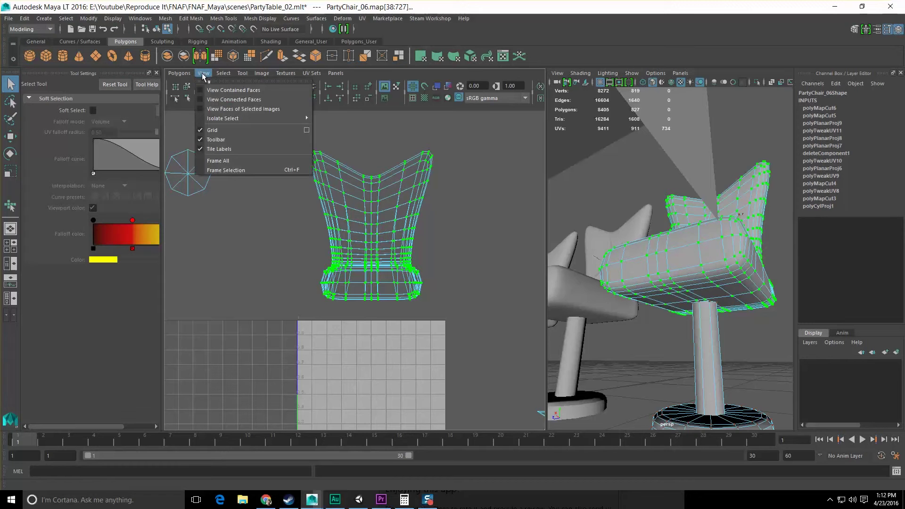
{"action": "mouse_move", "coordinate": [244, 76]}
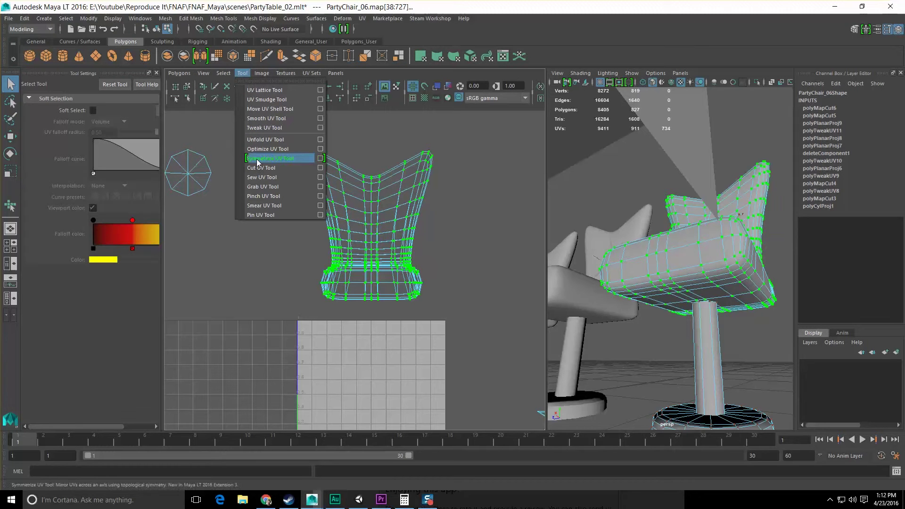
{"action": "left_click", "coordinate": [264, 139]}
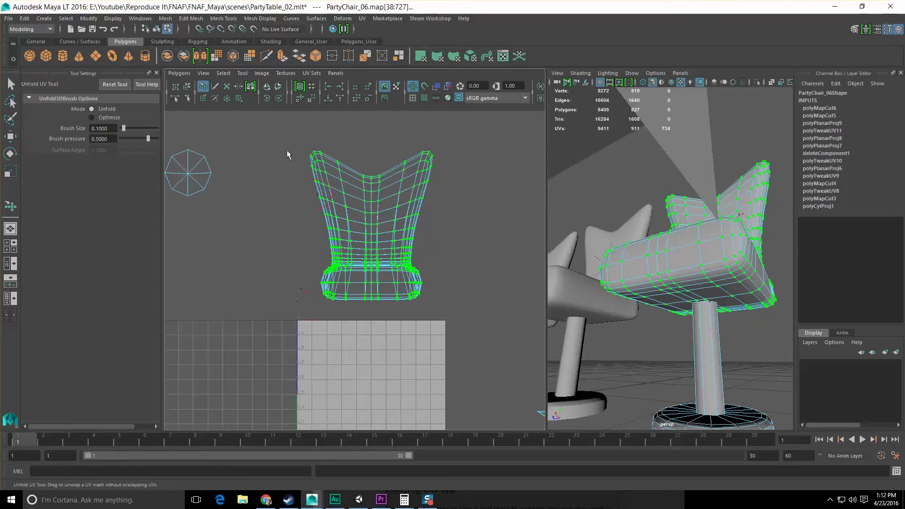
{"action": "left_click", "coordinate": [242, 74]}
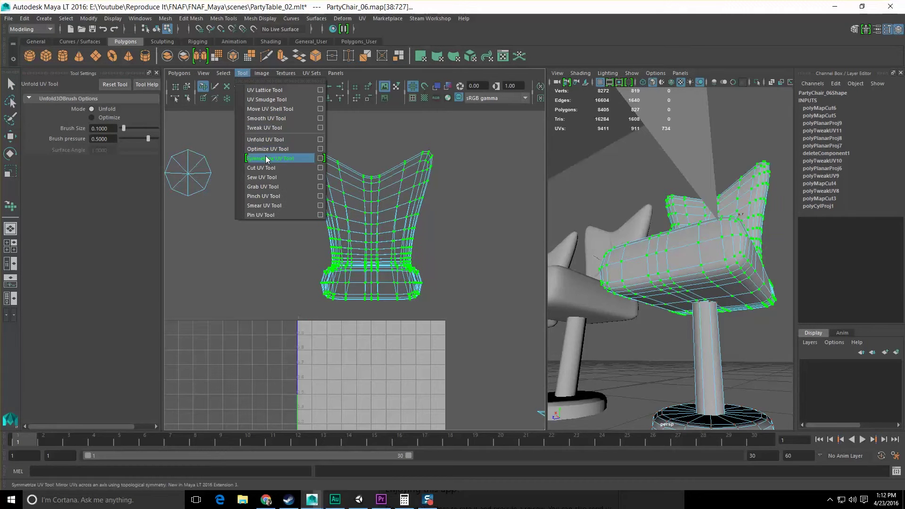
{"action": "left_click", "coordinate": [266, 118]}
{"action": "left_click_drag", "start_coordinate": [298, 303], "coordinate": [892, 319]}
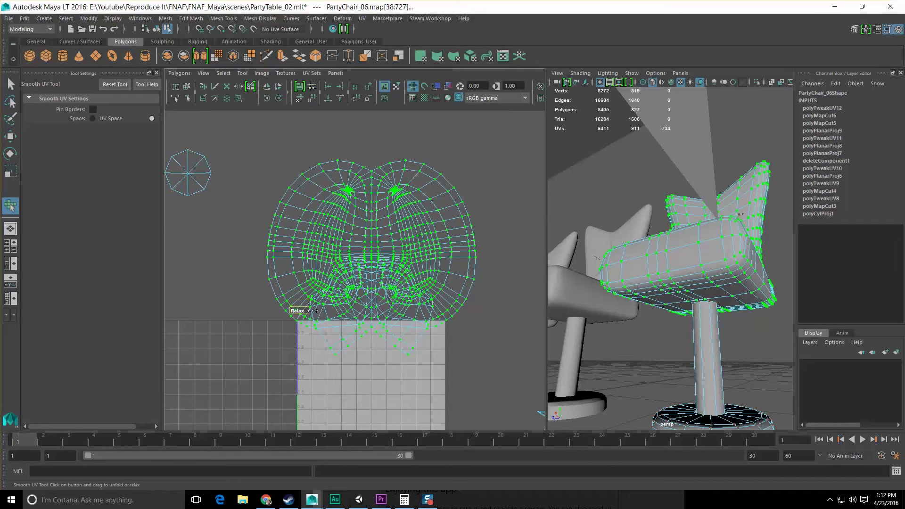
Step: Relax the seat and backrest shell with the Smooth UV Tool and unfold it again
{"action": "left_click_drag", "start_coordinate": [313, 310], "coordinate": [195, 318]}
{"action": "left_click_drag", "start_coordinate": [279, 322], "coordinate": [353, 327]}
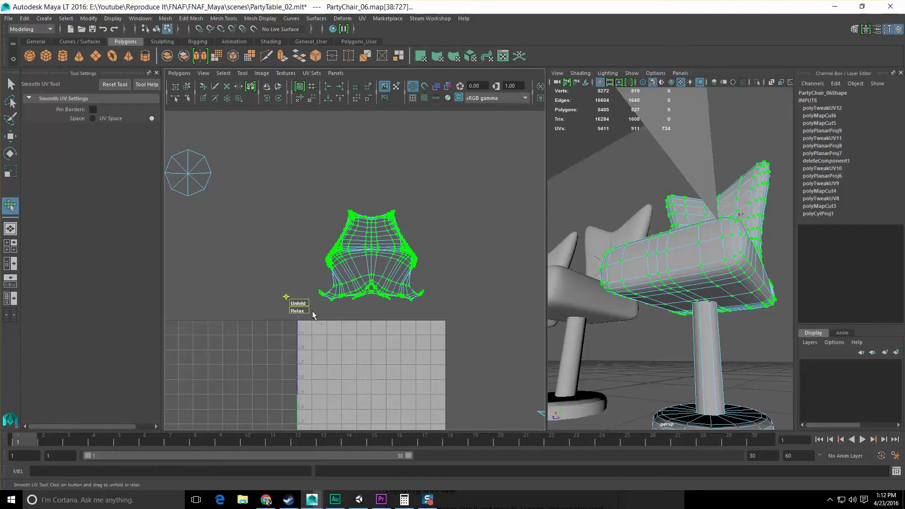
{"action": "left_click_drag", "start_coordinate": [300, 303], "coordinate": [842, 310]}
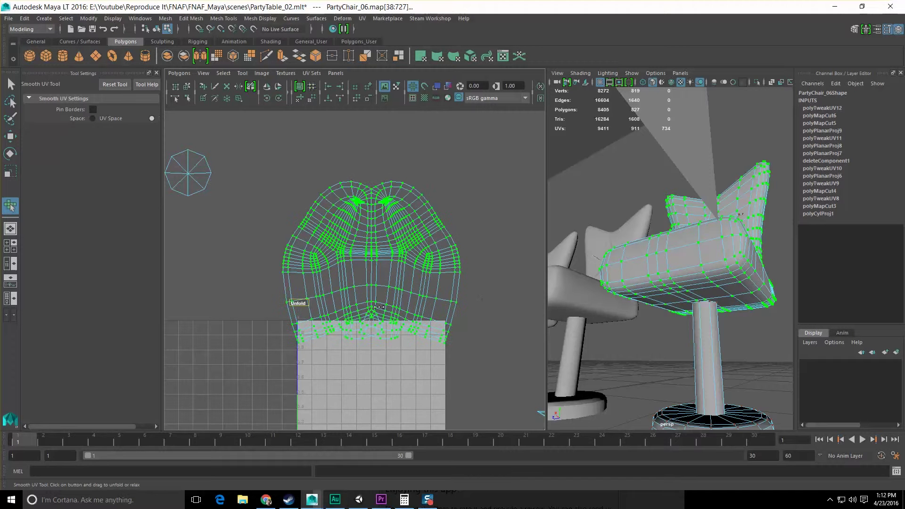
Step: Unfold the seat and backrest shell further with the Smooth UV Tool
{"action": "right_click_drag", "start_coordinate": [329, 324], "coordinate": [297, 317], "text": "alt"}
{"action": "left_click_drag", "start_coordinate": [309, 289], "coordinate": [517, 299]}
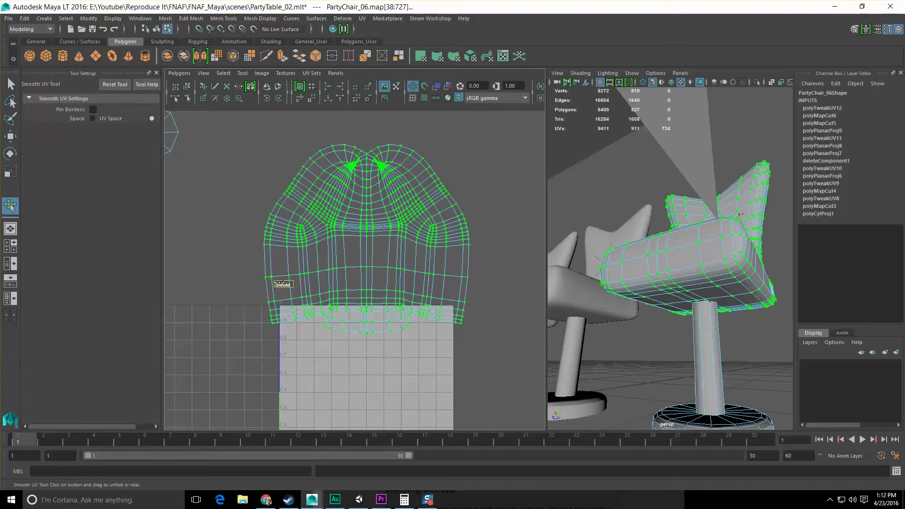
{"action": "scroll", "coordinate": [369, 318], "scroll_direction": "up", "scroll_amount": 2}
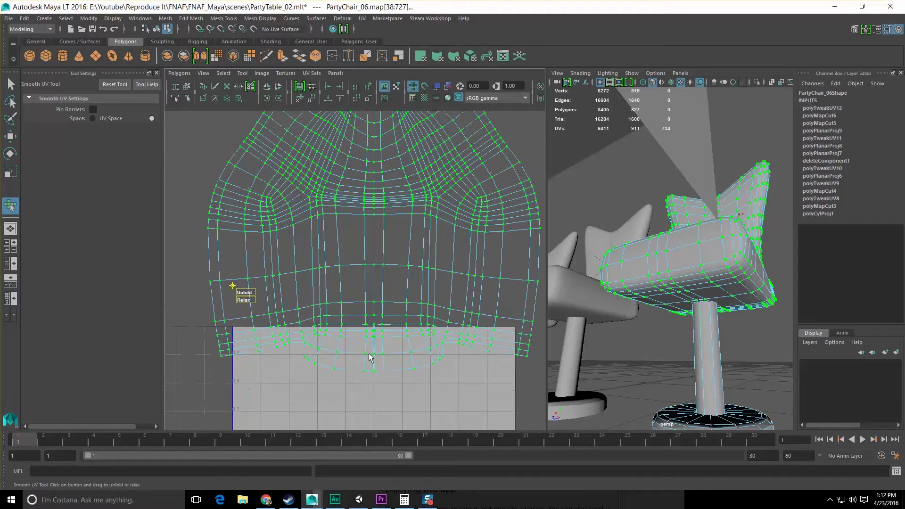
Step: Switch to edge selection and cut the UVs along the short edges crossing the dip in the backrest's top
{"action": "middle_click_drag", "start_coordinate": [345, 252], "coordinate": [309, 354], "text": "alt"}
{"action": "mouse_move", "coordinate": [669, 264]}
{"action": "left_mouse_down", "text": "alt"}
{"action": "mouse_move", "coordinate": [687, 284]}
{"action": "mouse_move", "coordinate": [650, 273]}
{"action": "mouse_move", "coordinate": [678, 283]}
{"action": "mouse_move", "coordinate": [630, 289]}
{"action": "mouse_move", "coordinate": [715, 298]}
{"action": "mouse_move", "coordinate": [672, 272]}
{"action": "left_mouse_up", "text": "alt"}
{"action": "mouse_move", "coordinate": [657, 249]}
{"action": "right_mouse_down"}
{"action": "mouse_move", "coordinate": [656, 273]}
{"action": "mouse_move", "coordinate": [657, 250]}
{"action": "right_mouse_up"}
{"action": "left_click_drag", "start_coordinate": [636, 270], "coordinate": [662, 320], "text": "alt"}
{"action": "scroll", "coordinate": [652, 274], "scroll_direction": "up", "scroll_amount": 5}
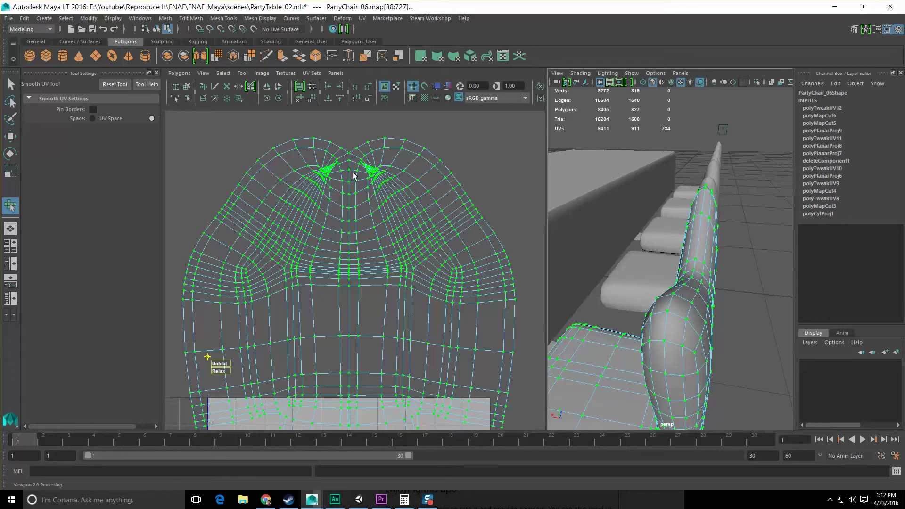
{"action": "left_click_drag", "start_coordinate": [679, 238], "coordinate": [673, 276], "text": "alt"}
{"action": "left_click", "coordinate": [679, 263]}
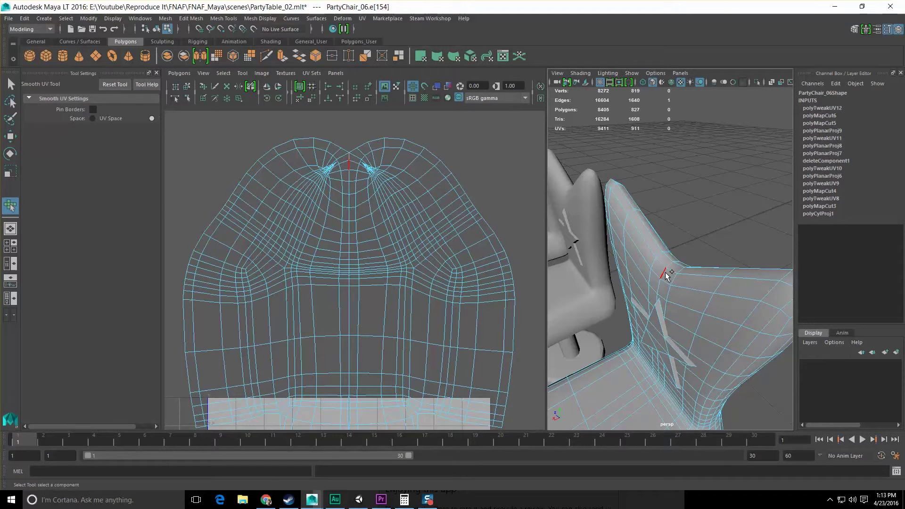
{"action": "right_click_drag", "start_coordinate": [416, 216], "coordinate": [375, 213], "text": "shift"}
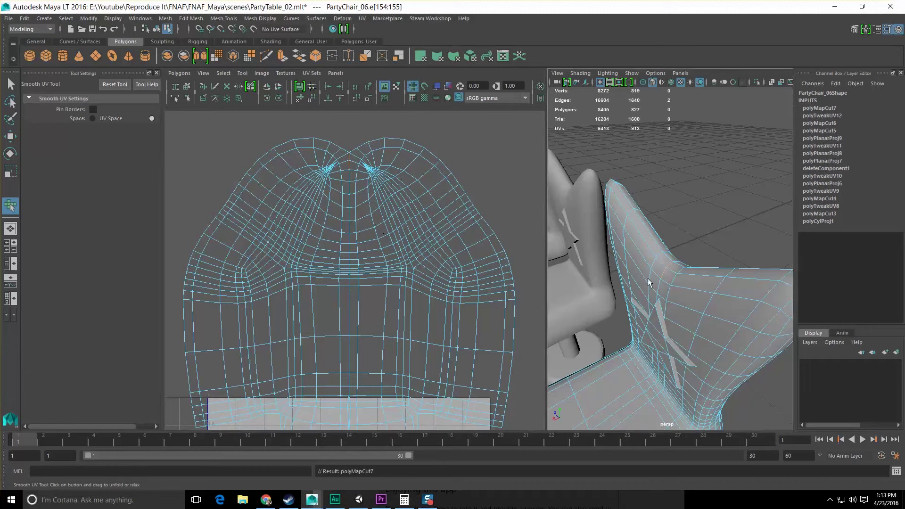
Step: Select the edges running along the backrest's top from the central dip out to both tips and cut the UVs along them
{"action": "left_click_drag", "start_coordinate": [652, 283], "coordinate": [614, 250], "text": "alt"}
{"action": "left_click", "coordinate": [613, 246]}
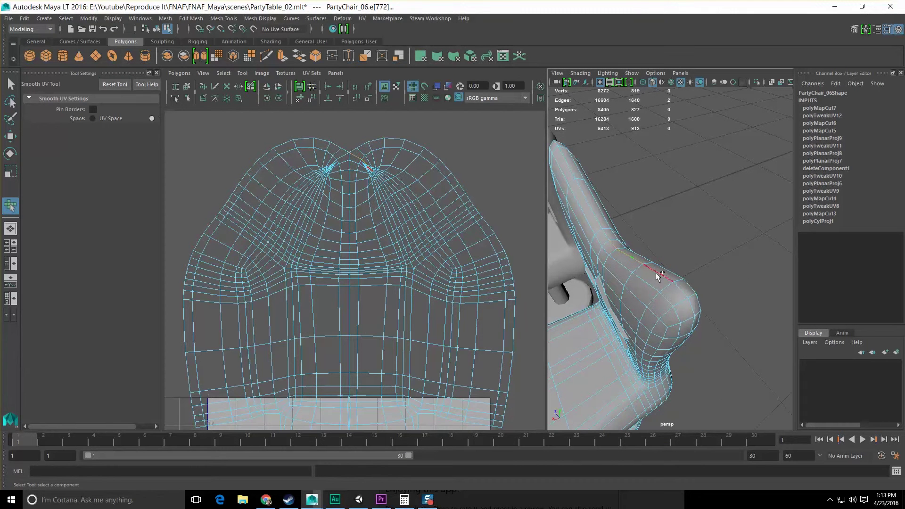
{"action": "left_click_drag", "start_coordinate": [662, 313], "coordinate": [726, 271], "text": "alt"}
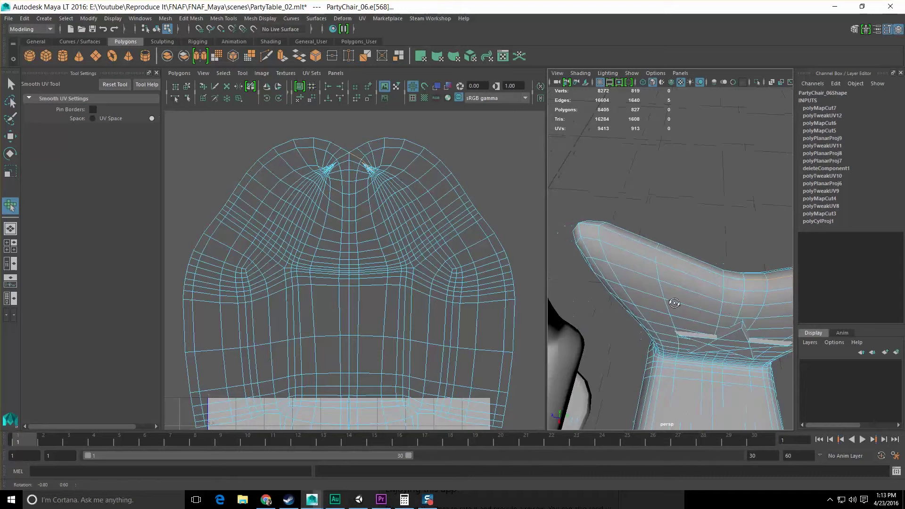
{"action": "left_click", "coordinate": [733, 268]}
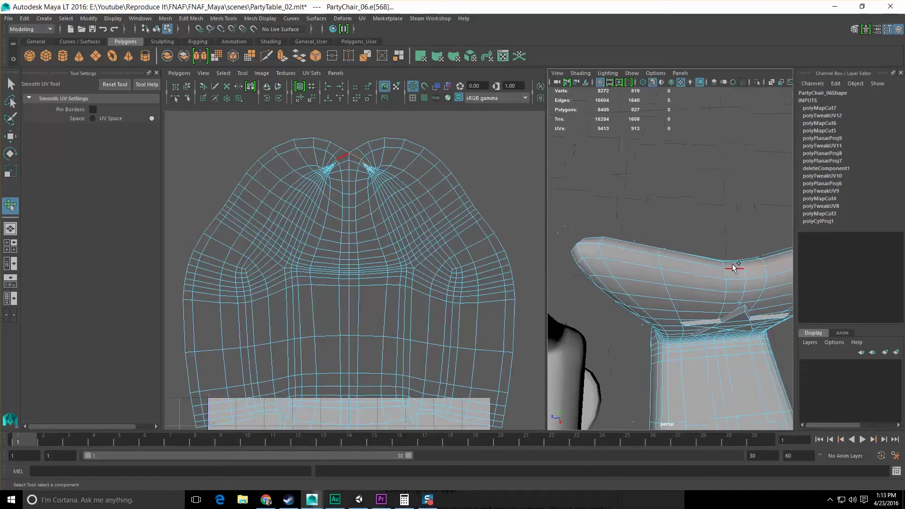
{"action": "left_click", "coordinate": [593, 246], "text": "shift"}
{"action": "left_click_drag", "start_coordinate": [593, 250], "coordinate": [620, 291], "text": "alt"}
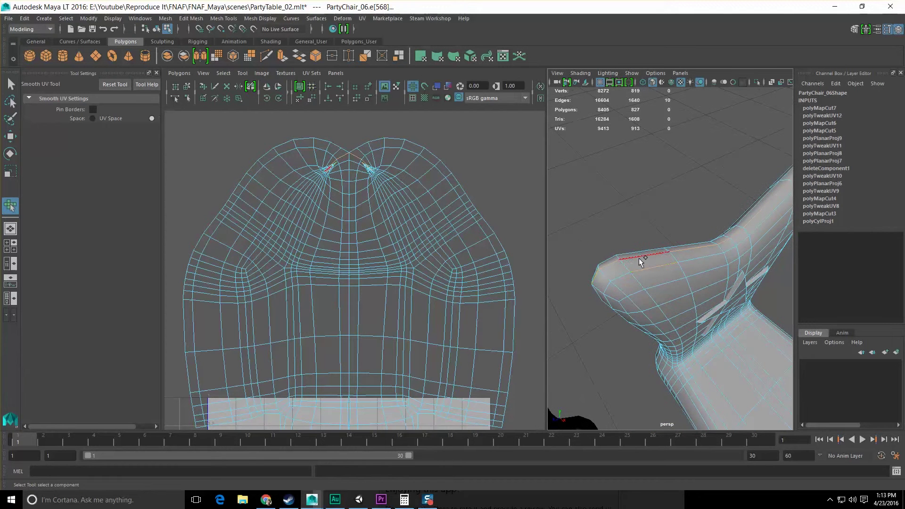
{"action": "left_click_drag", "start_coordinate": [722, 279], "coordinate": [609, 264], "text": "alt"}
{"action": "left_click_drag", "start_coordinate": [677, 279], "coordinate": [717, 288], "text": "alt"}
{"action": "scroll", "coordinate": [653, 265], "scroll_direction": "down", "scroll_amount": 5}
{"action": "scroll", "coordinate": [646, 285], "scroll_direction": "up", "scroll_amount": 5}
{"action": "right_click", "coordinate": [441, 219], "text": "shift"}
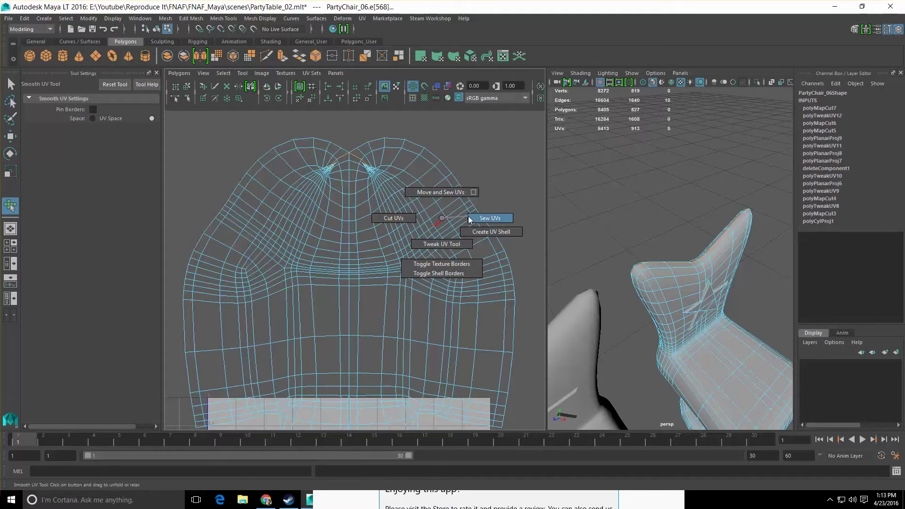
{"action": "scroll", "coordinate": [363, 207], "scroll_direction": "down", "scroll_amount": 5}
{"action": "right_click_drag", "start_coordinate": [413, 215], "coordinate": [400, 234], "text": "shift"}
Step: Select all UVs of the seat and backrest shell and unfold them with the Smooth UV Tool around the new cuts
{"action": "left_click_drag", "start_coordinate": [222, 158], "coordinate": [444, 390]}
{"action": "left_click", "coordinate": [241, 73]}
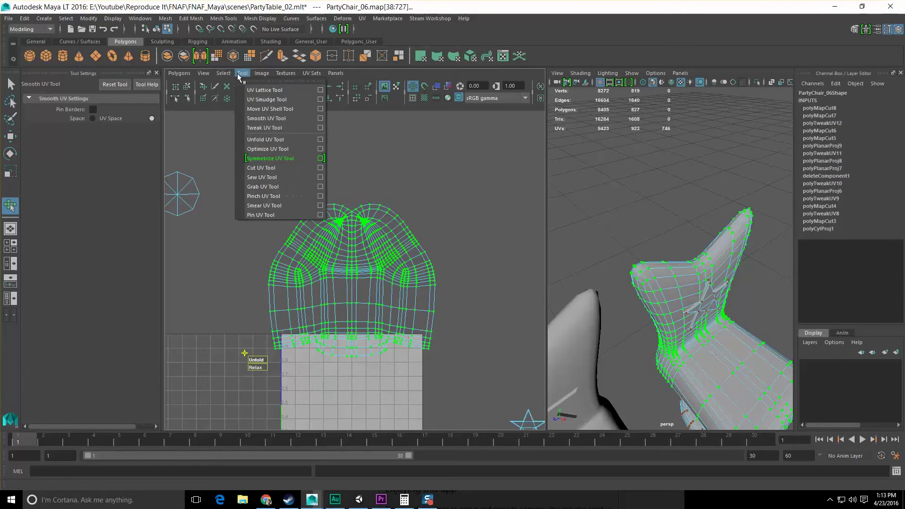
{"action": "left_click", "coordinate": [257, 118]}
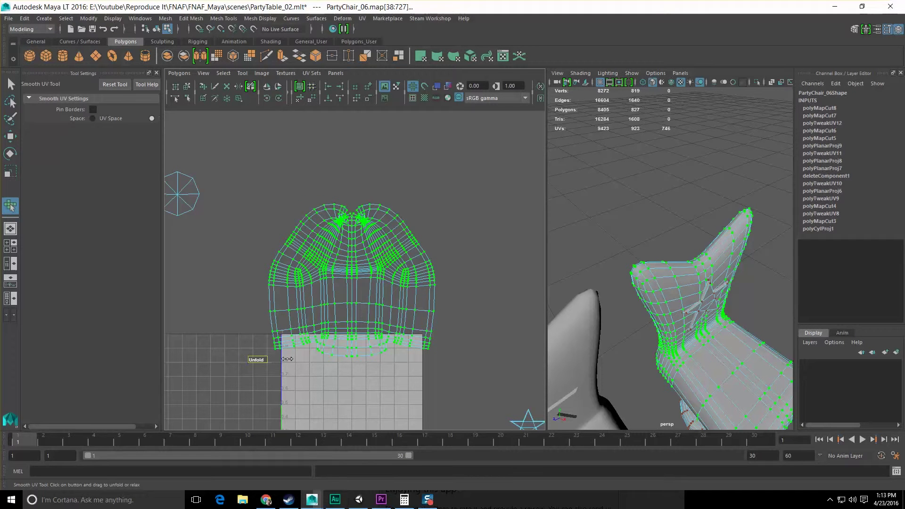
{"action": "left_click_drag", "start_coordinate": [287, 359], "coordinate": [901, 463]}
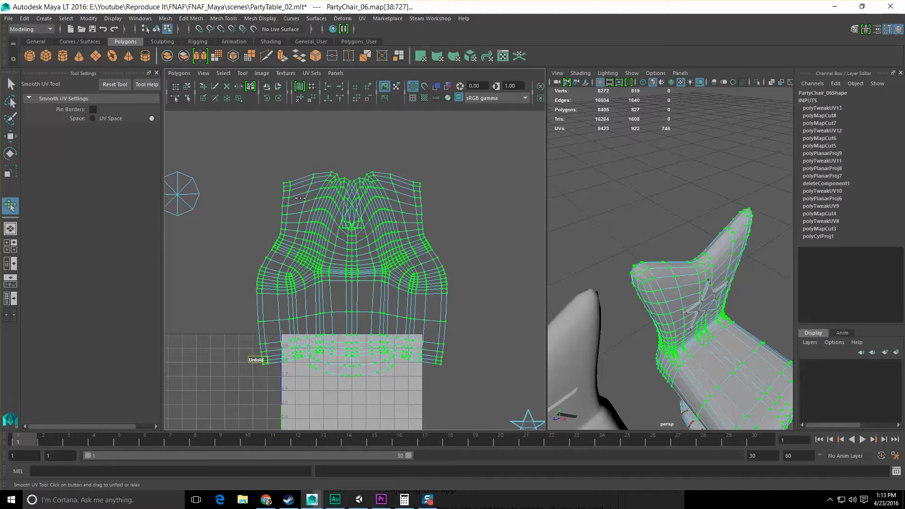
Step: Adjust the seat and backrest shell with the Smooth UV Tool's Relax and Unfold controls
{"action": "scroll", "coordinate": [345, 203], "scroll_direction": "up", "scroll_amount": 2}
{"action": "middle_click_drag", "start_coordinate": [347, 207], "coordinate": [353, 217], "text": "alt"}
{"action": "scroll", "coordinate": [353, 217], "scroll_direction": "down", "scroll_amount": 1}
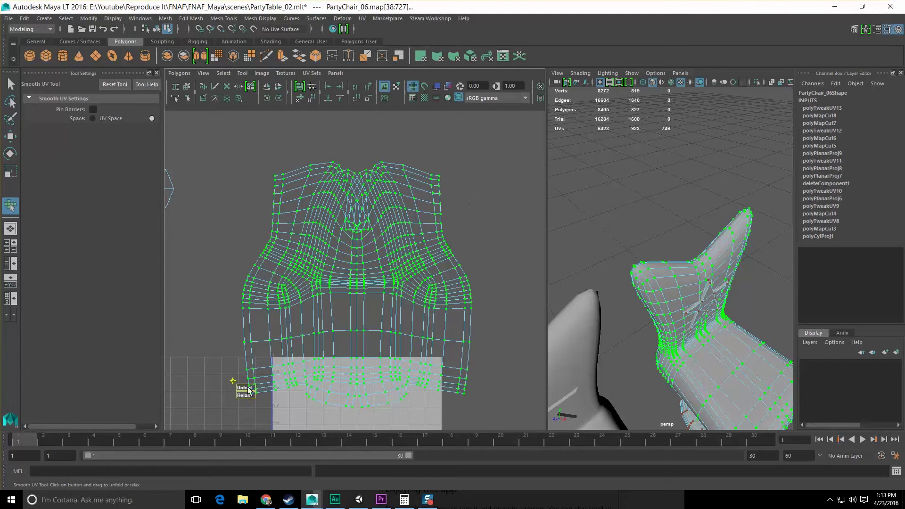
{"action": "left_click_drag", "start_coordinate": [249, 389], "coordinate": [367, 391]}
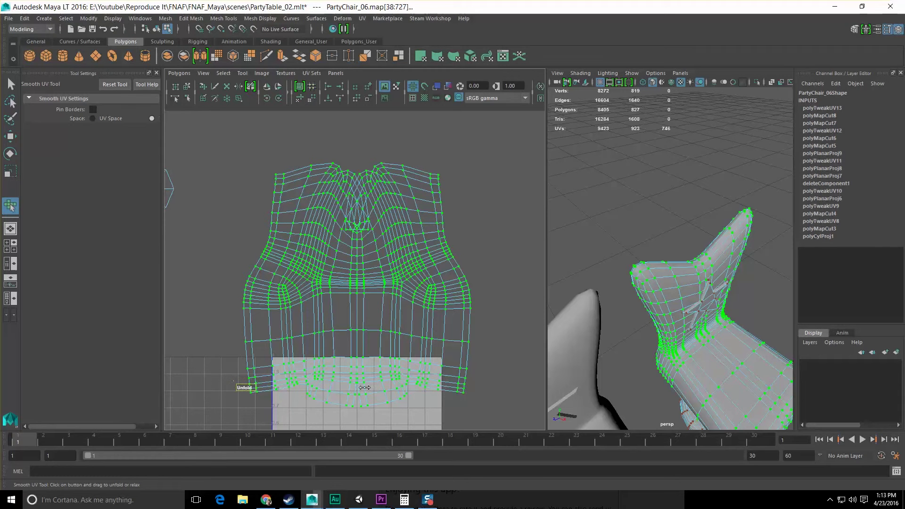
{"action": "mouse_move", "coordinate": [246, 396]}
{"action": "left_mouse_down"}
{"action": "mouse_move", "coordinate": [295, 400]}
{"action": "mouse_move", "coordinate": [174, 400]}
{"action": "mouse_move", "coordinate": [627, 421]}
{"action": "left_mouse_up"}
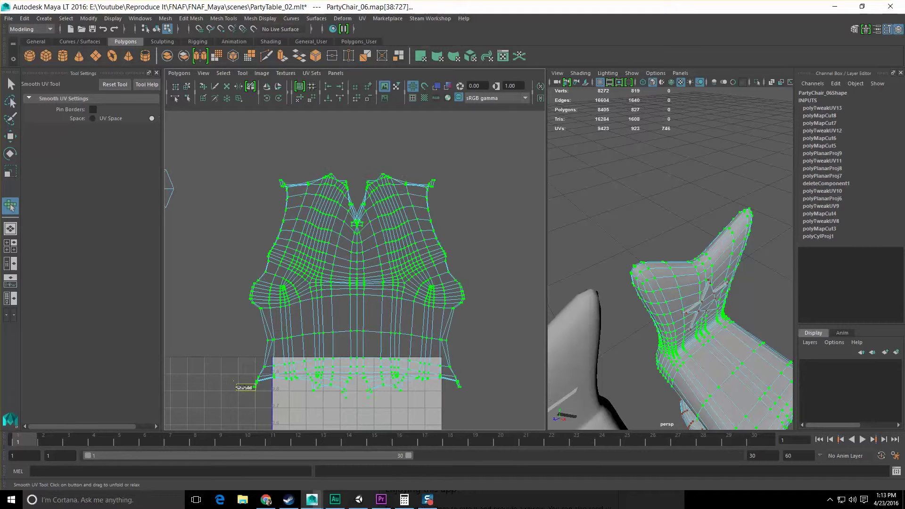
{"action": "left_click_drag", "start_coordinate": [245, 387], "coordinate": [271, 387]}
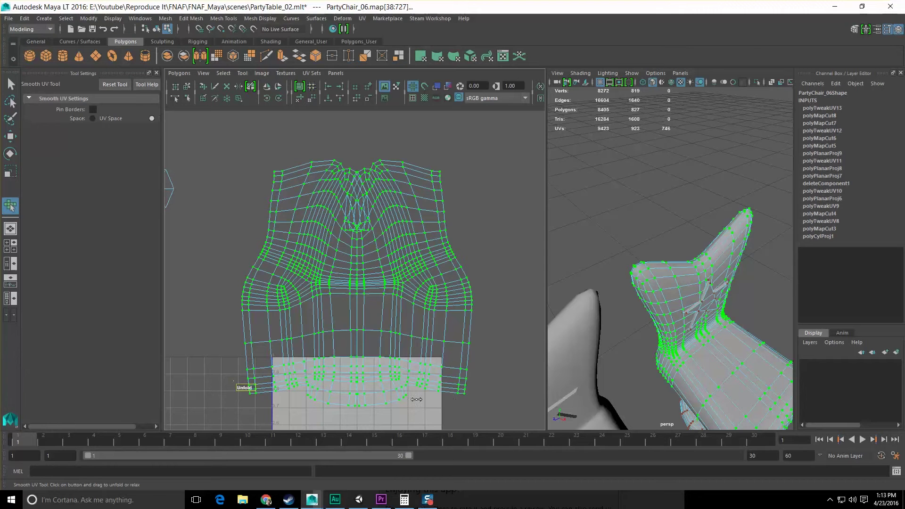
Step: Examine the overlapping UVs at the top centre of the shell and the matching areas of the chair, and clear the selection
{"action": "scroll", "coordinate": [354, 202], "scroll_direction": "up", "scroll_amount": 3}
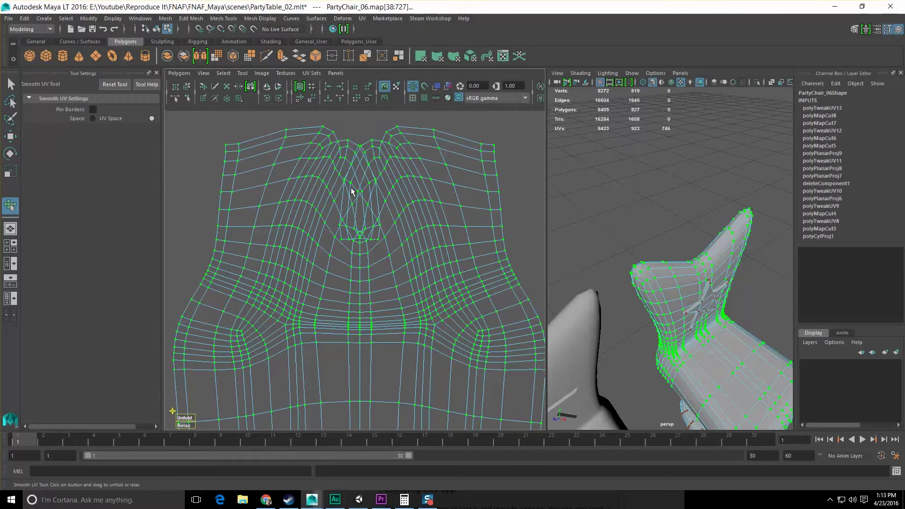
{"action": "scroll", "coordinate": [351, 191], "scroll_direction": "down", "scroll_amount": 4}
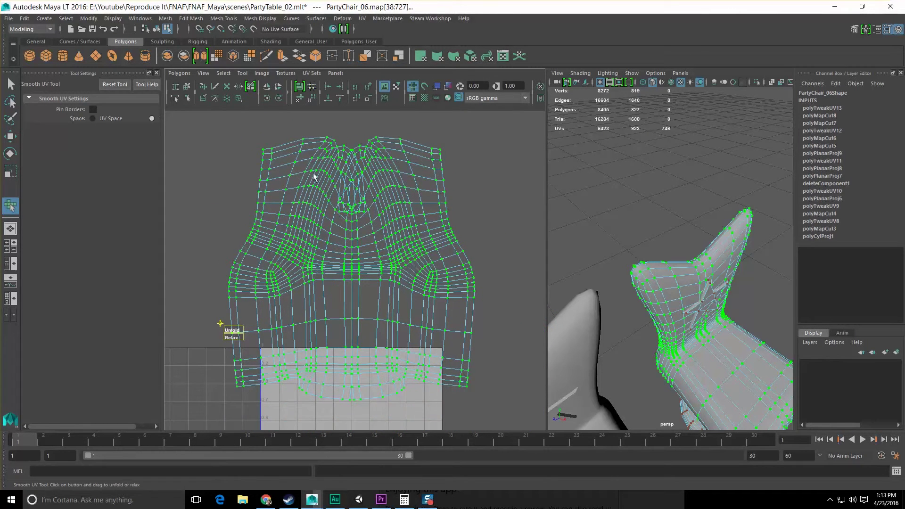
{"action": "middle_click_drag", "start_coordinate": [313, 173], "coordinate": [318, 180], "text": "alt"}
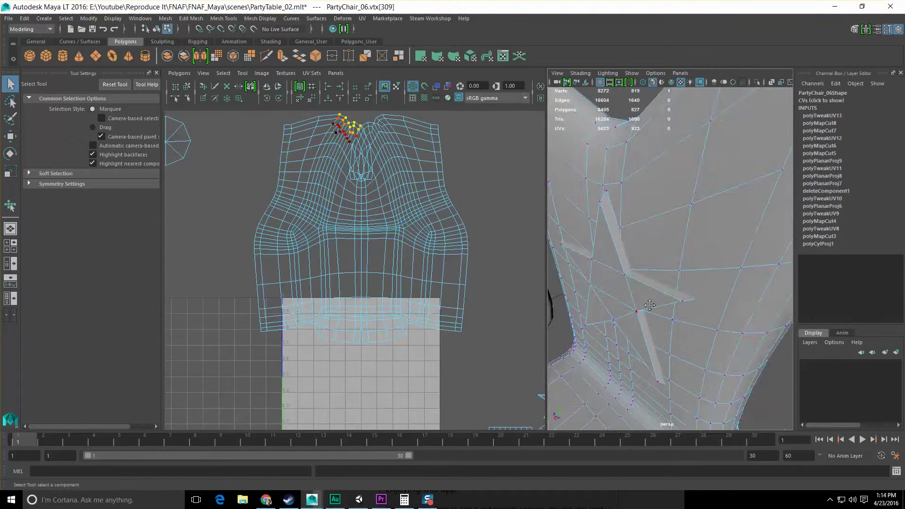
{"action": "left_click_drag", "start_coordinate": [634, 313], "coordinate": [615, 311], "text": "alt"}
{"action": "scroll", "coordinate": [656, 318], "scroll_direction": "down", "scroll_amount": 6}
{"action": "scroll", "coordinate": [653, 319], "scroll_direction": "up", "scroll_amount": 5}
{"action": "scroll", "coordinate": [612, 308], "scroll_direction": "down", "scroll_amount": 8}
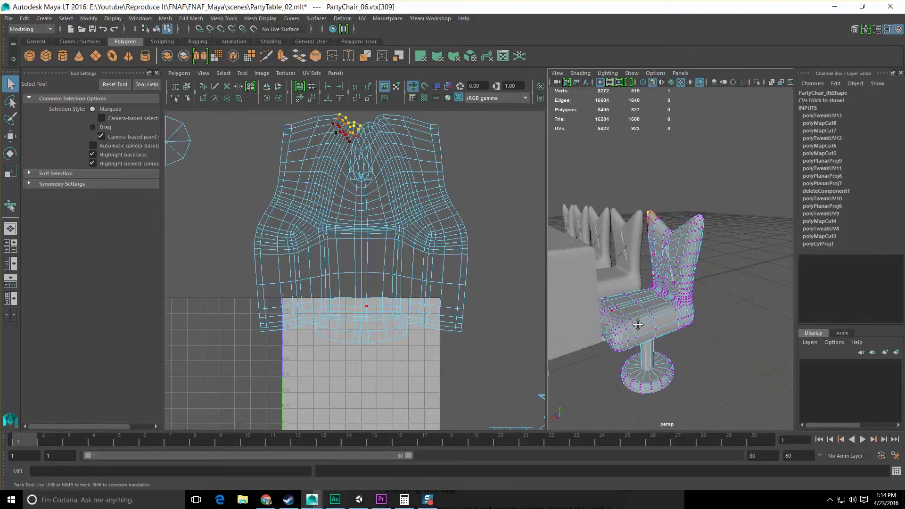
{"action": "middle_click_drag", "start_coordinate": [638, 325], "coordinate": [636, 314], "text": "alt"}
{"action": "mouse_move", "coordinate": [636, 314]}
{"action": "left_mouse_down", "text": "alt"}
{"action": "mouse_move", "coordinate": [604, 327]}
{"action": "mouse_move", "coordinate": [620, 308]}
{"action": "left_mouse_up", "text": "alt"}
{"action": "scroll", "coordinate": [603, 328], "scroll_direction": "up", "scroll_amount": 4}
{"action": "left_click", "coordinate": [472, 244]}
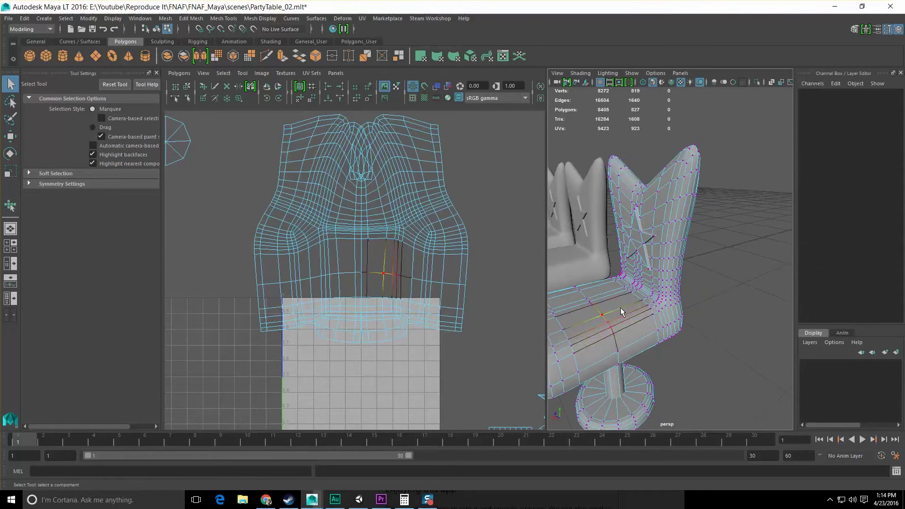
Step: Switch the chair to edge selection and turn off Soft Select for the Select Tool
{"action": "right_click_drag", "start_coordinate": [631, 249], "coordinate": [632, 307]}
{"action": "right_click_drag", "start_coordinate": [631, 231], "coordinate": [632, 275]}
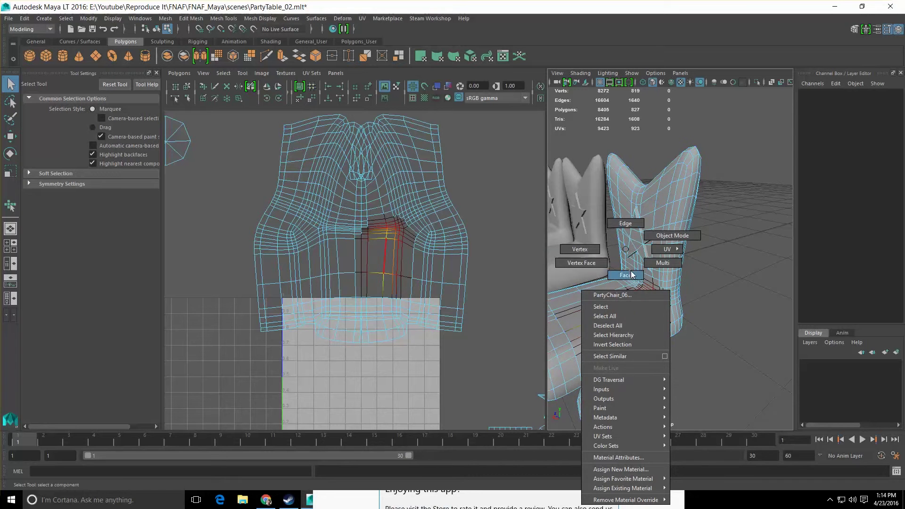
{"action": "right_click_drag", "start_coordinate": [631, 223], "coordinate": [631, 223]}
{"action": "double_click", "coordinate": [636, 301]}
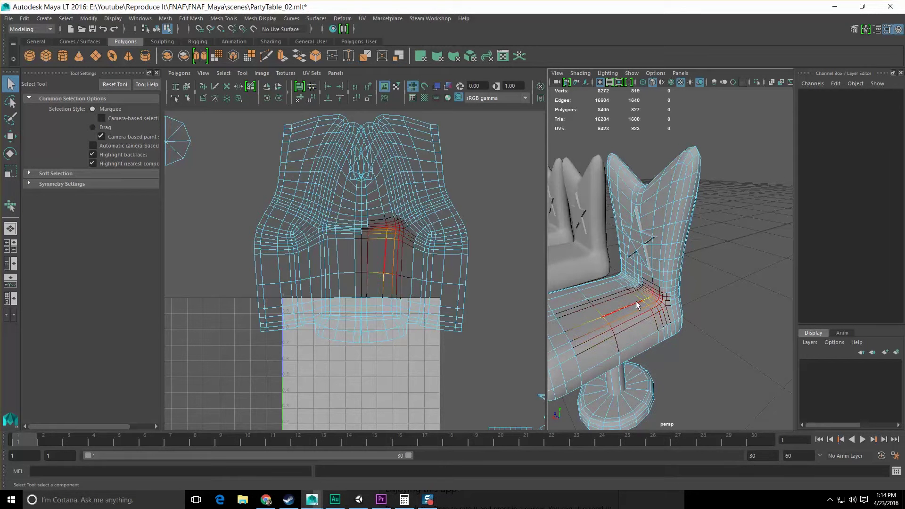
{"action": "left_click", "coordinate": [30, 183]}
{"action": "left_click", "coordinate": [32, 173]}
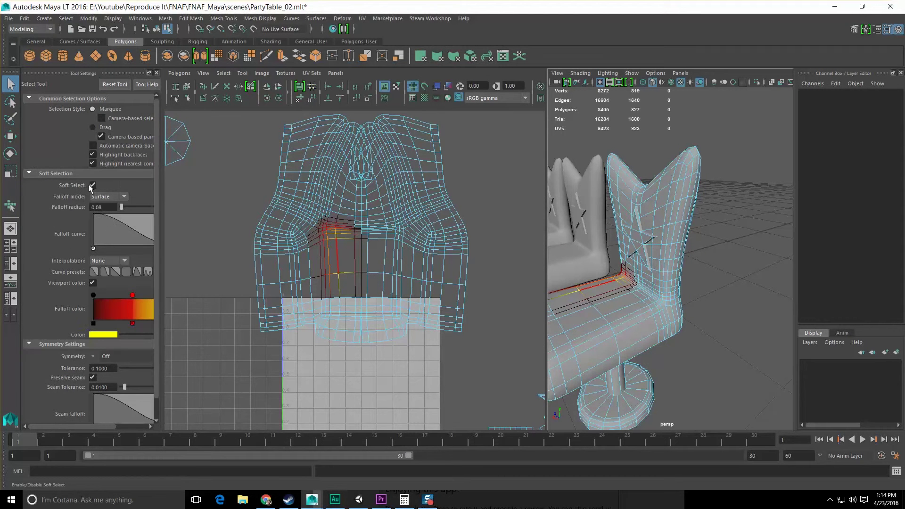
{"action": "left_click", "coordinate": [93, 185]}
Step: Select the edge loop around the chair where the seat meets the backrest and cut the UVs along it
{"action": "left_click_drag", "start_coordinate": [613, 238], "coordinate": [602, 240], "text": "alt"}
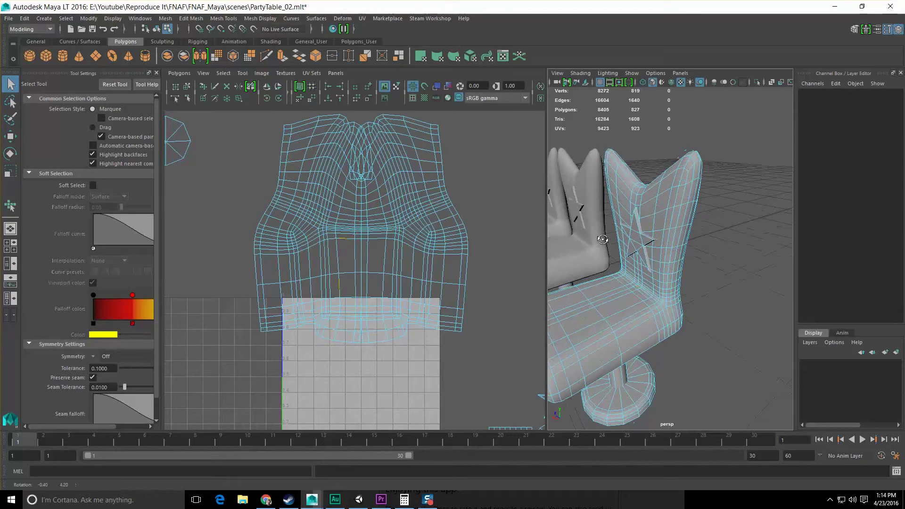
{"action": "double_click", "coordinate": [642, 298]}
{"action": "left_click_drag", "start_coordinate": [642, 301], "coordinate": [620, 291], "text": "alt"}
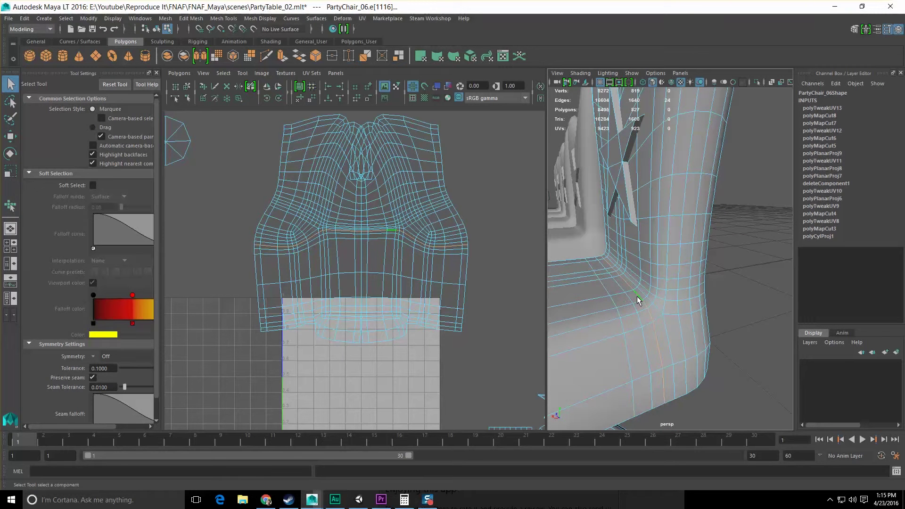
{"action": "right_click", "coordinate": [637, 297], "text": "shift"}
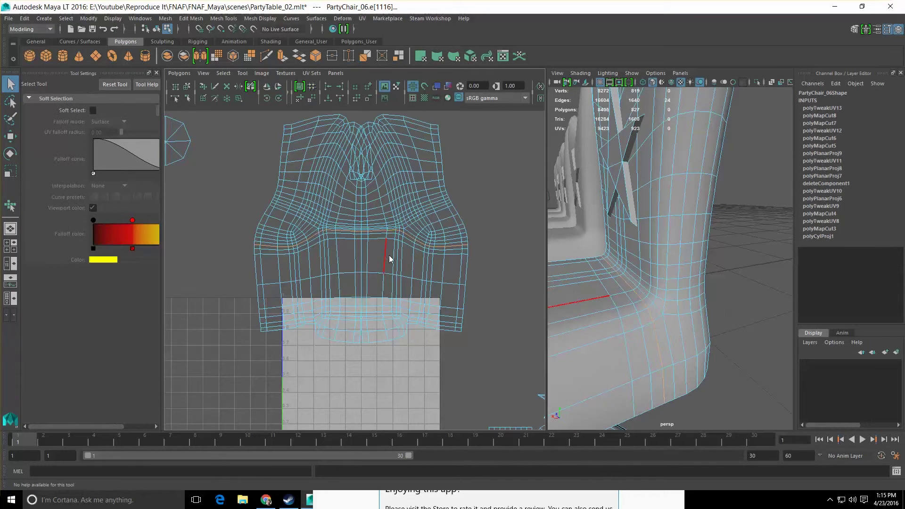
{"action": "right_click_drag", "start_coordinate": [389, 255], "coordinate": [344, 256], "text": "shift"}
Step: Select the seat's UV shell and move it straight down away from the backrest shell, over the UV tile
{"action": "right_click_drag", "start_coordinate": [393, 278], "coordinate": [346, 264]}
{"action": "left_click", "coordinate": [357, 281]}
{"action": "key", "text": "w"}
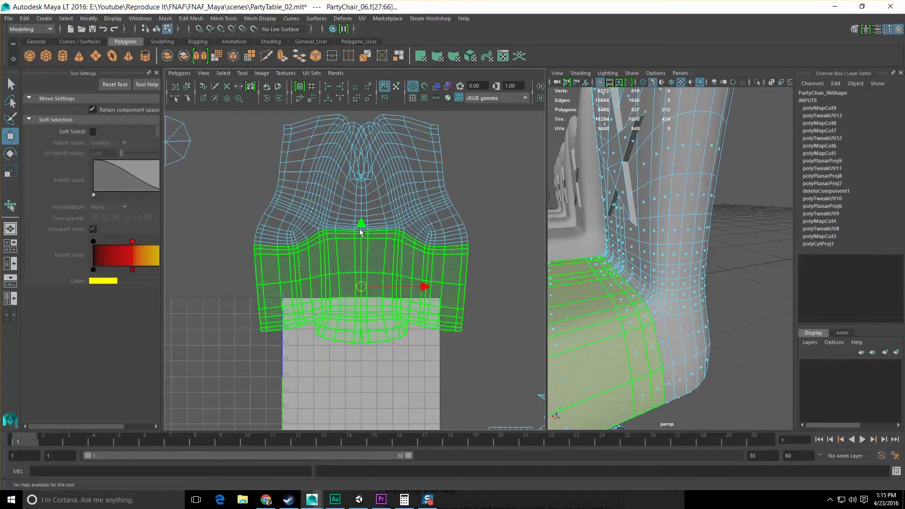
{"action": "left_click_drag", "start_coordinate": [361, 229], "coordinate": [361, 322]}
{"action": "left_click", "coordinate": [376, 202]}
{"action": "middle_click_drag", "start_coordinate": [376, 202], "coordinate": [368, 236], "text": "alt"}
{"action": "middle_click_drag", "start_coordinate": [366, 354], "coordinate": [370, 254], "text": "alt"}
{"action": "left_click", "coordinate": [363, 303]}
{"action": "left_click_drag", "start_coordinate": [367, 246], "coordinate": [367, 237]}
{"action": "middle_click_drag", "start_coordinate": [367, 237], "coordinate": [365, 249], "text": "alt"}
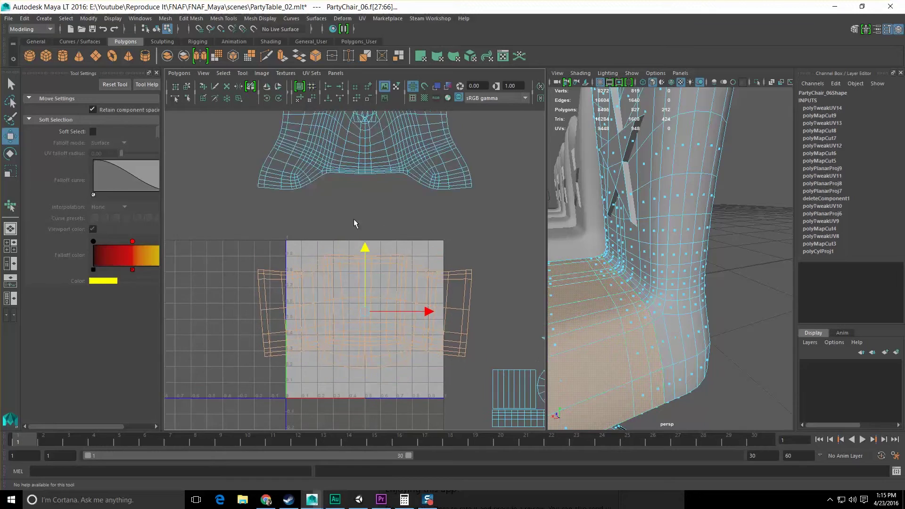
Step: Select the backrest's UV shell and move it down to just above the UV tile
{"action": "middle_click_drag", "start_coordinate": [340, 174], "coordinate": [337, 258], "text": "alt"}
{"action": "left_click", "coordinate": [358, 192]}
{"action": "left_click_drag", "start_coordinate": [361, 156], "coordinate": [362, 195]}
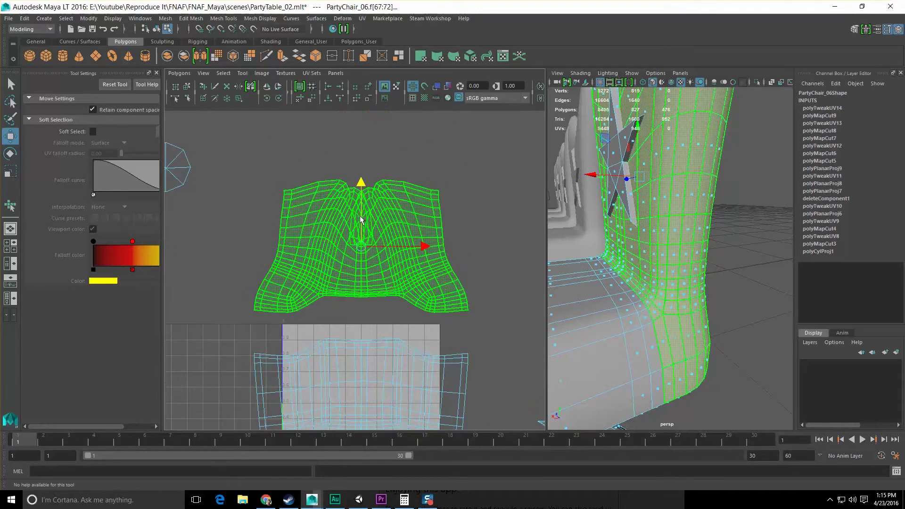
Step: Select the vertices in the overlapping middle area of the backrest's UV shell and locate them on the chair
{"action": "scroll", "coordinate": [365, 203], "scroll_direction": "up", "scroll_amount": 3}
{"action": "middle_click_drag", "start_coordinate": [372, 207], "coordinate": [370, 225], "text": "alt"}
{"action": "left_click_drag", "start_coordinate": [623, 221], "coordinate": [663, 259], "text": "alt"}
{"action": "scroll", "coordinate": [653, 238], "scroll_direction": "down", "scroll_amount": 5}
{"action": "right_click_drag", "start_coordinate": [434, 222], "coordinate": [399, 224]}
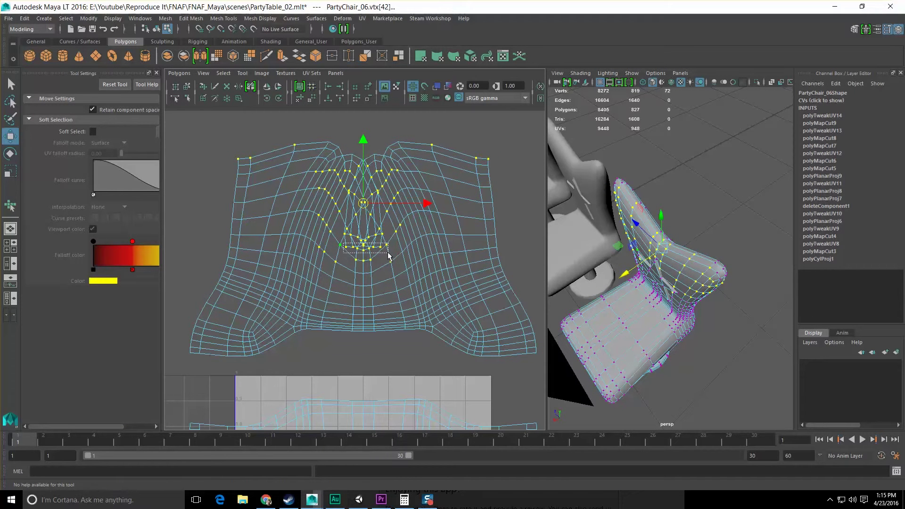
{"action": "left_click_drag", "start_coordinate": [388, 256], "coordinate": [398, 258]}
{"action": "key", "text": "f"}
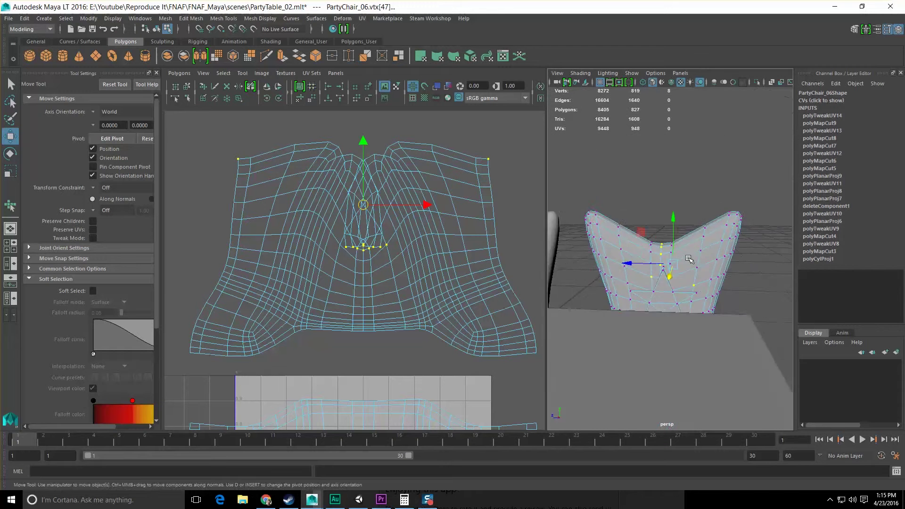
Step: Drop the outlying vertex from the selection at the base of the overlap and examine the remaining vertices on the chair
{"action": "scroll", "coordinate": [688, 259], "scroll_direction": "up", "scroll_amount": 2}
{"action": "scroll", "coordinate": [688, 268], "scroll_direction": "down", "scroll_amount": 4}
{"action": "left_click_drag", "start_coordinate": [688, 269], "coordinate": [670, 290], "text": "alt"}
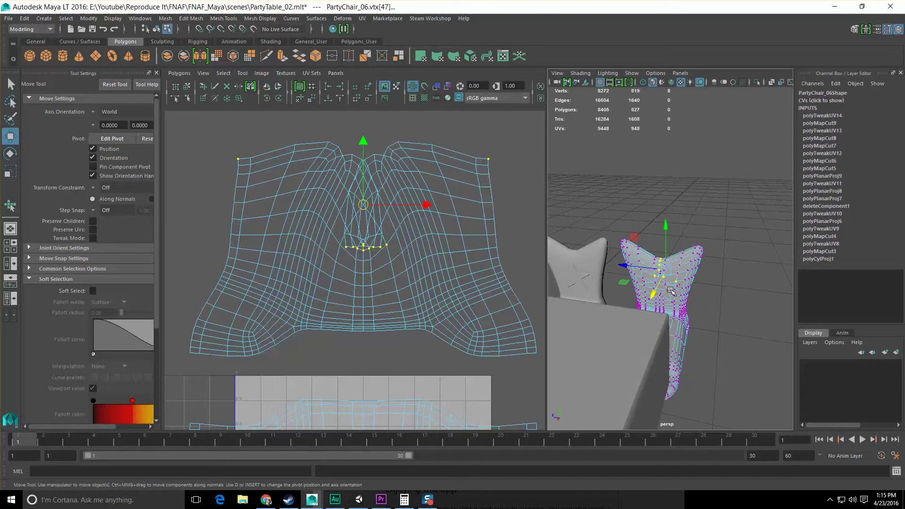
{"action": "left_click_drag", "start_coordinate": [392, 236], "coordinate": [384, 252], "text": "ctrl"}
{"action": "key", "text": "f"}
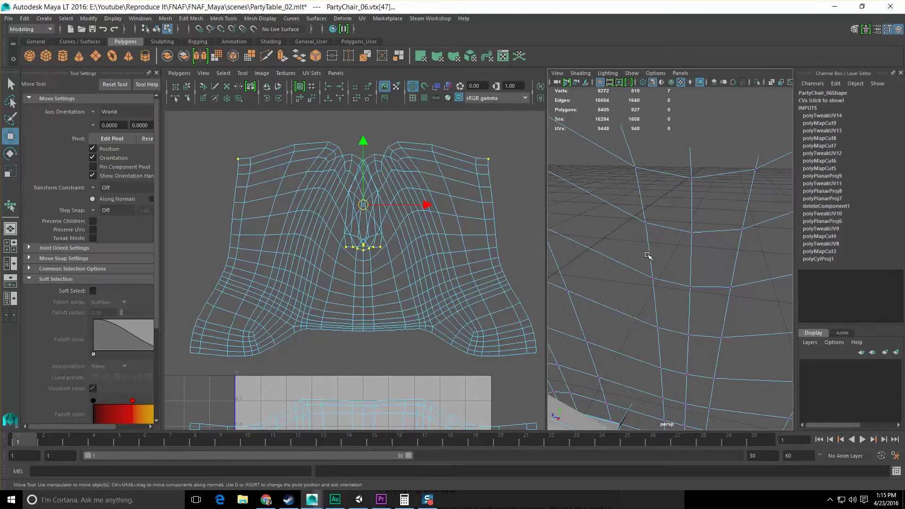
{"action": "left_click_drag", "start_coordinate": [649, 255], "coordinate": [676, 260], "text": "alt"}
{"action": "scroll", "coordinate": [634, 261], "scroll_direction": "down", "scroll_amount": 5}
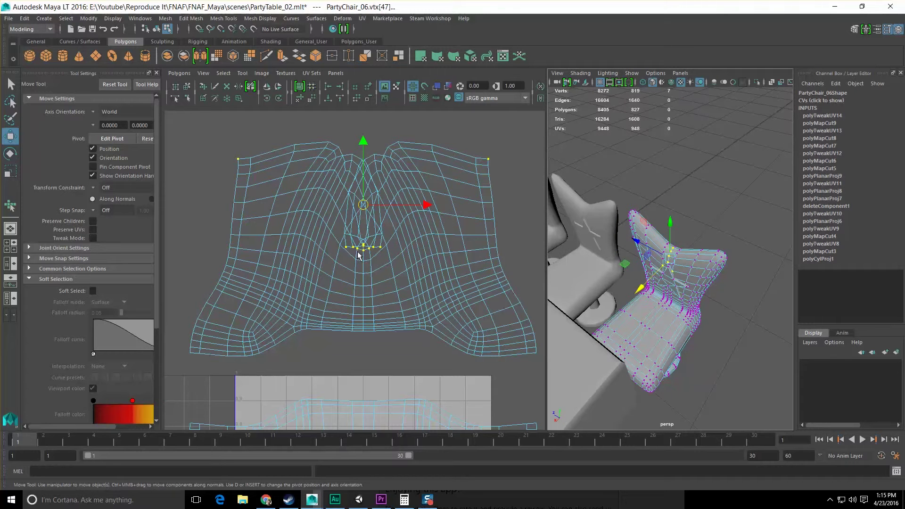
Step: Select the vertices around the notch near the backrest shell's upper edge and find where they sit on the chair
{"action": "scroll", "coordinate": [357, 255], "scroll_direction": "up", "scroll_amount": 2}
{"action": "middle_click_drag", "start_coordinate": [377, 153], "coordinate": [371, 175], "text": "alt"}
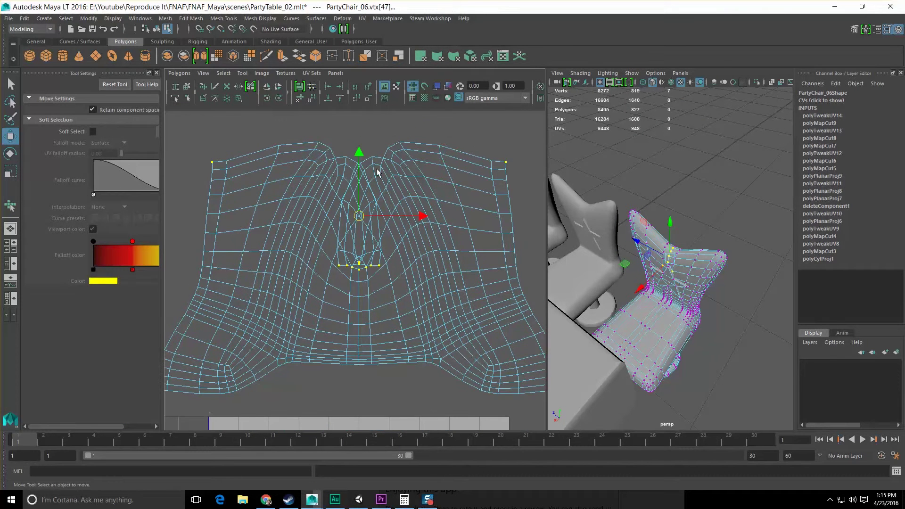
{"action": "left_click_drag", "start_coordinate": [377, 170], "coordinate": [369, 187]}
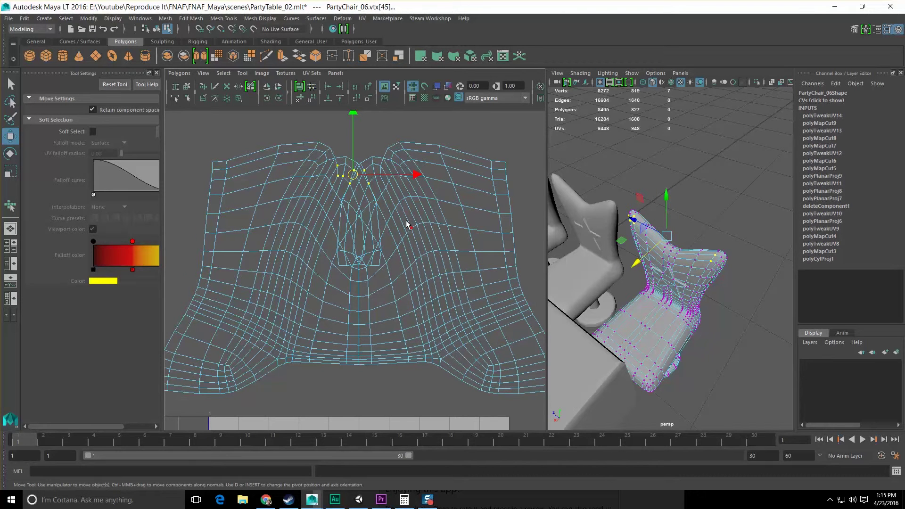
{"action": "middle_click_drag", "start_coordinate": [406, 222], "coordinate": [397, 227], "text": "alt"}
{"action": "scroll", "coordinate": [415, 200], "scroll_direction": "down", "scroll_amount": 1}
{"action": "left_click_drag", "start_coordinate": [647, 287], "coordinate": [654, 270], "text": "alt"}
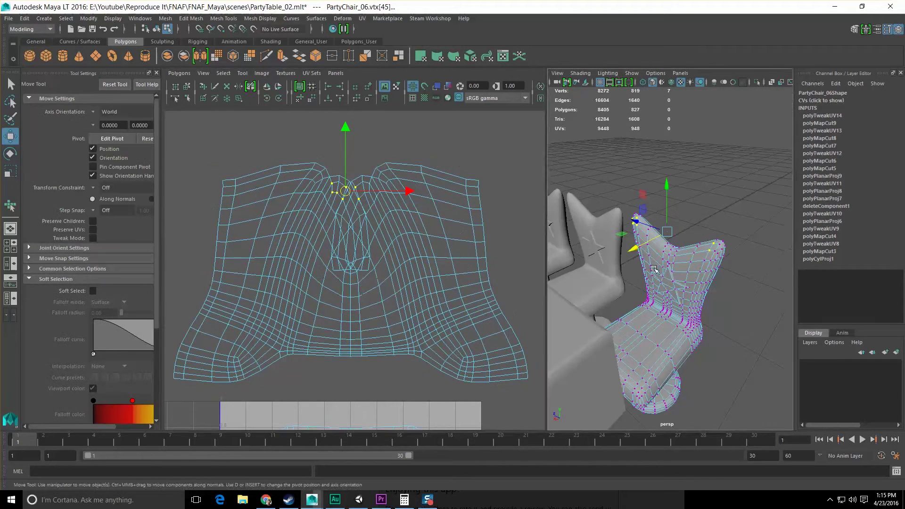
Step: Select all faces of the backrest's UV shell, apply a planar projection, and move the projected shell up above the UV tile
{"action": "right_click_drag", "start_coordinate": [373, 232], "coordinate": [370, 259]}
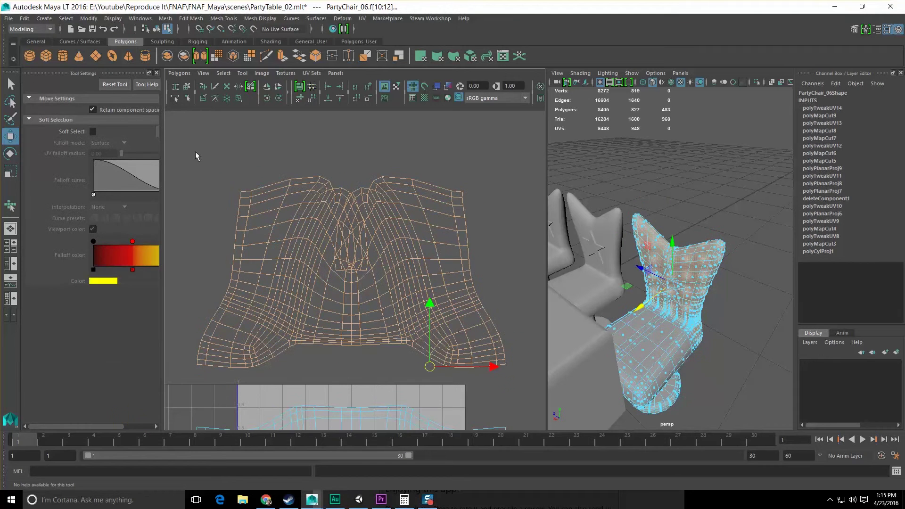
{"action": "left_click_drag", "start_coordinate": [197, 156], "coordinate": [505, 374]}
{"action": "left_click", "coordinate": [362, 18]}
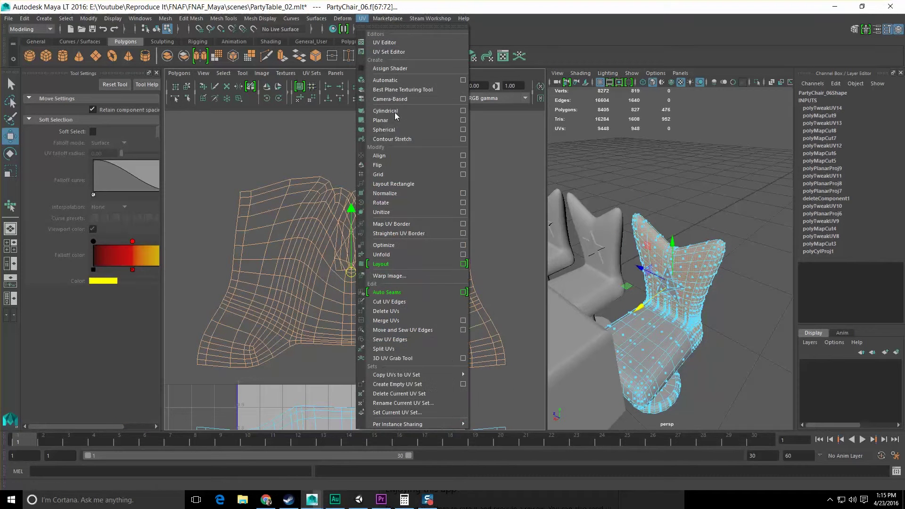
{"action": "left_click", "coordinate": [396, 119]}
{"action": "key", "text": "a"}
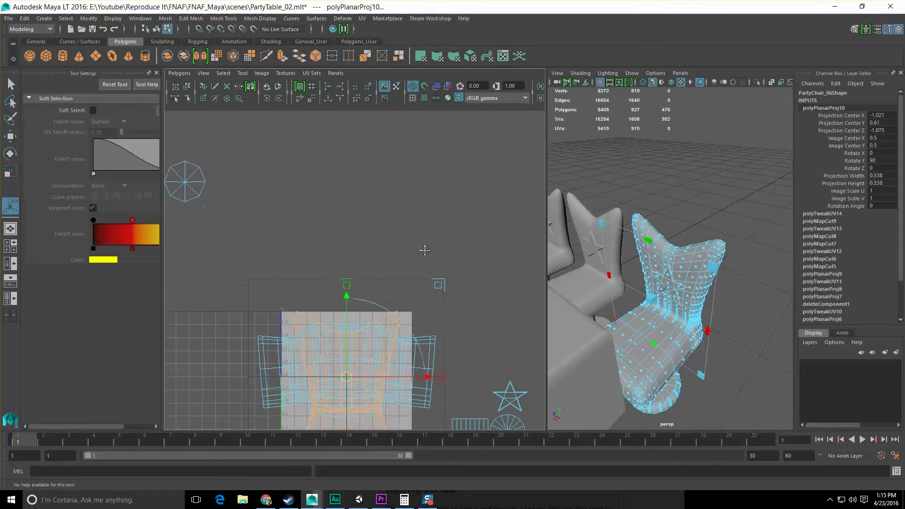
{"action": "left_click_drag", "start_coordinate": [347, 321], "coordinate": [347, 170]}
{"action": "scroll", "coordinate": [348, 174], "scroll_direction": "up", "scroll_amount": 5}
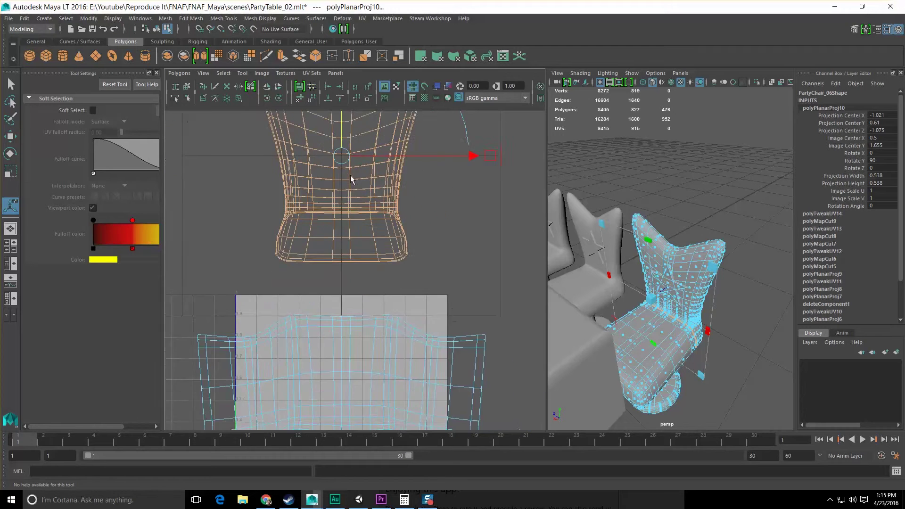
{"action": "middle_click_drag", "start_coordinate": [349, 178], "coordinate": [355, 206], "text": "alt"}
Step: Select the edge loop along the backrest's upper rim, deselect the surplus edges, and cut the UVs along it
{"action": "left_click_drag", "start_coordinate": [740, 285], "coordinate": [665, 292], "text": "alt"}
{"action": "scroll", "coordinate": [662, 284], "scroll_direction": "up", "scroll_amount": 6}
{"action": "key", "text": "q"}
{"action": "key", "text": "f"}
{"action": "right_click_drag", "start_coordinate": [671, 249], "coordinate": [674, 226]}
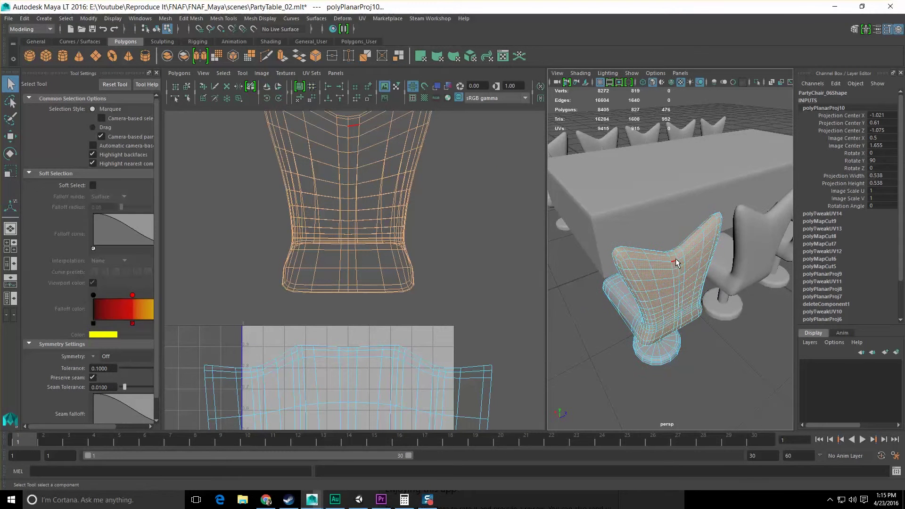
{"action": "left_click_drag", "start_coordinate": [675, 261], "coordinate": [741, 270], "text": "alt"}
{"action": "left_click_drag", "start_coordinate": [665, 283], "coordinate": [695, 297], "text": "alt"}
{"action": "double_click", "coordinate": [665, 262]}
{"action": "scroll", "coordinate": [693, 295], "scroll_direction": "up", "scroll_amount": 3}
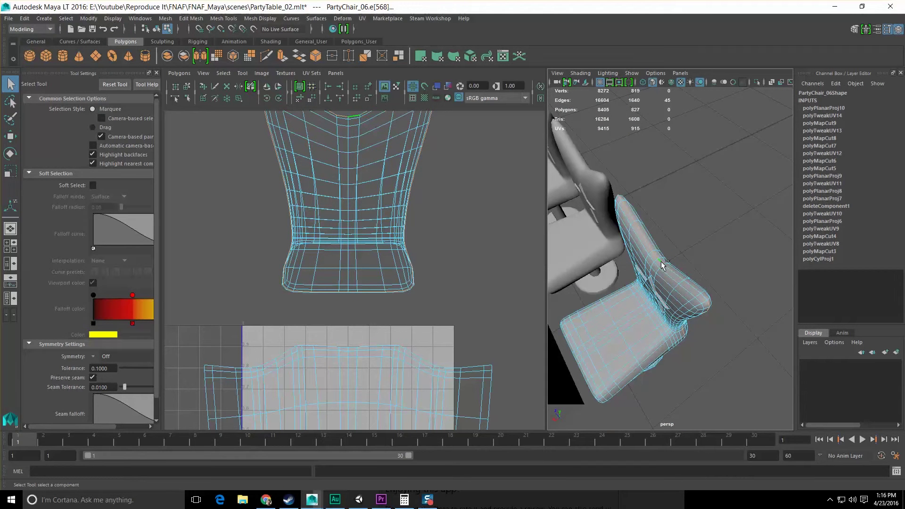
{"action": "left_click", "coordinate": [621, 198], "text": "ctrl"}
{"action": "left_click_drag", "start_coordinate": [623, 202], "coordinate": [619, 283], "text": "alt"}
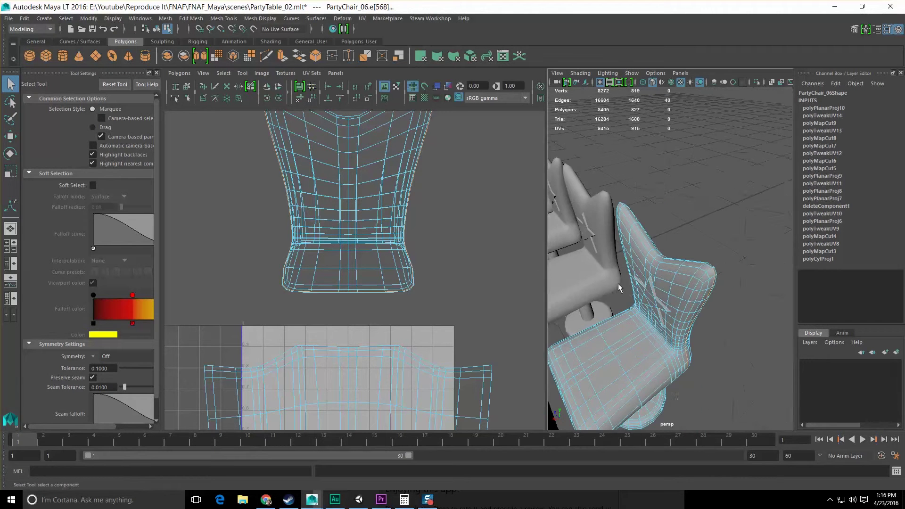
{"action": "right_click", "coordinate": [439, 199], "text": "shift"}
{"action": "right_click_drag", "start_coordinate": [440, 195], "coordinate": [400, 227], "text": "shift"}
Step: Select all UVs of the backrest shell and unfold them with the Smooth UV Tool
{"action": "middle_click_drag", "start_coordinate": [400, 228], "coordinate": [394, 258], "text": "alt"}
{"action": "right_click_drag", "start_coordinate": [382, 221], "coordinate": [420, 220]}
{"action": "left_click_drag", "start_coordinate": [246, 132], "coordinate": [477, 329]}
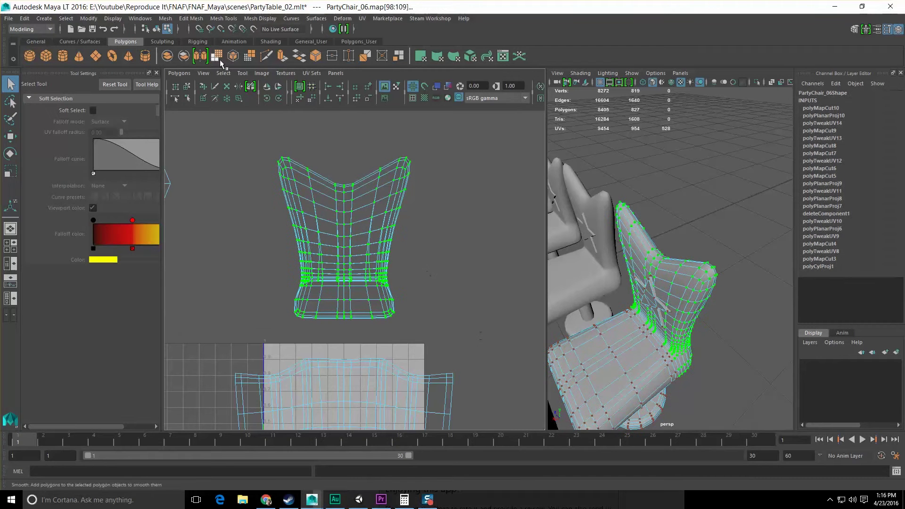
{"action": "left_click", "coordinate": [242, 73]}
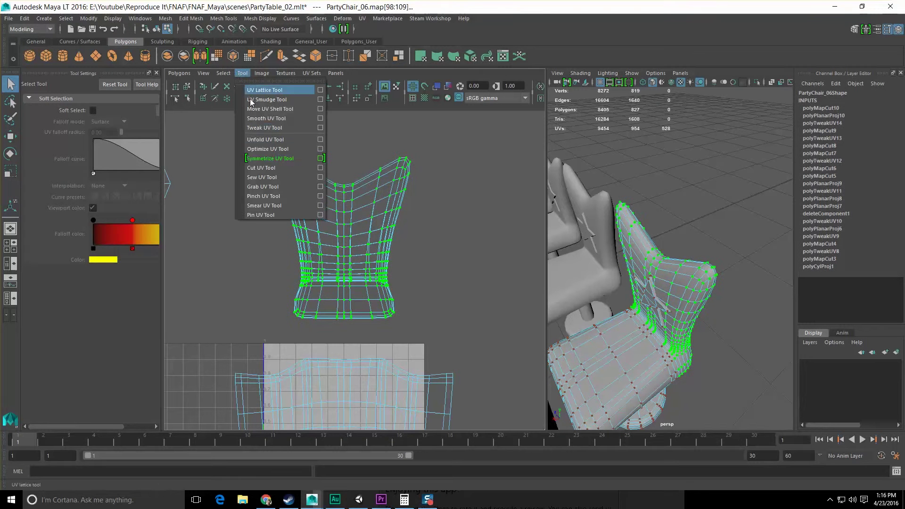
{"action": "left_click", "coordinate": [277, 119]}
{"action": "left_click_drag", "start_coordinate": [271, 322], "coordinate": [434, 354]}
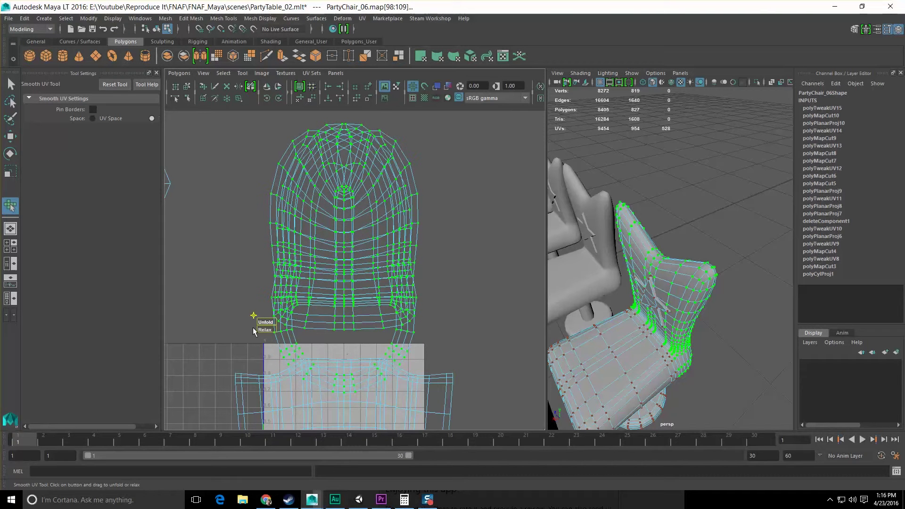
{"action": "left_click_drag", "start_coordinate": [253, 332], "coordinate": [900, 384]}
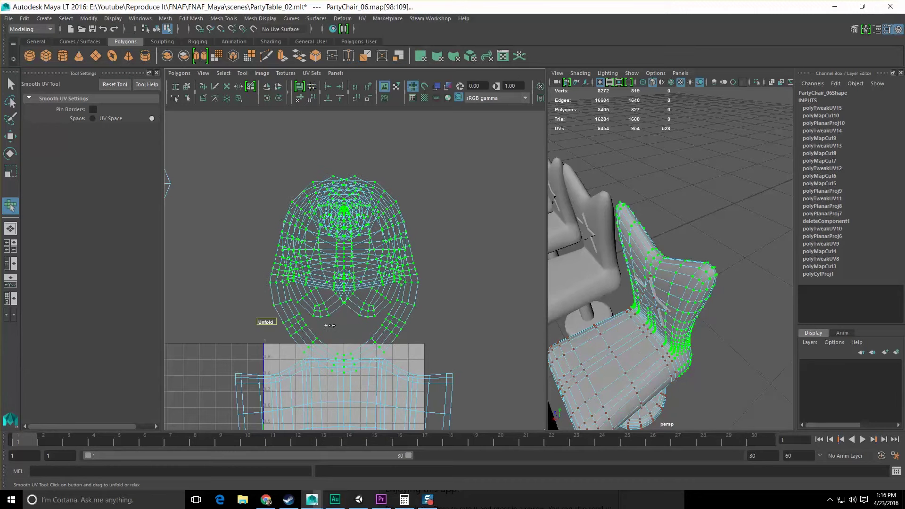
{"action": "left_click_drag", "start_coordinate": [257, 323], "coordinate": [615, 355]}
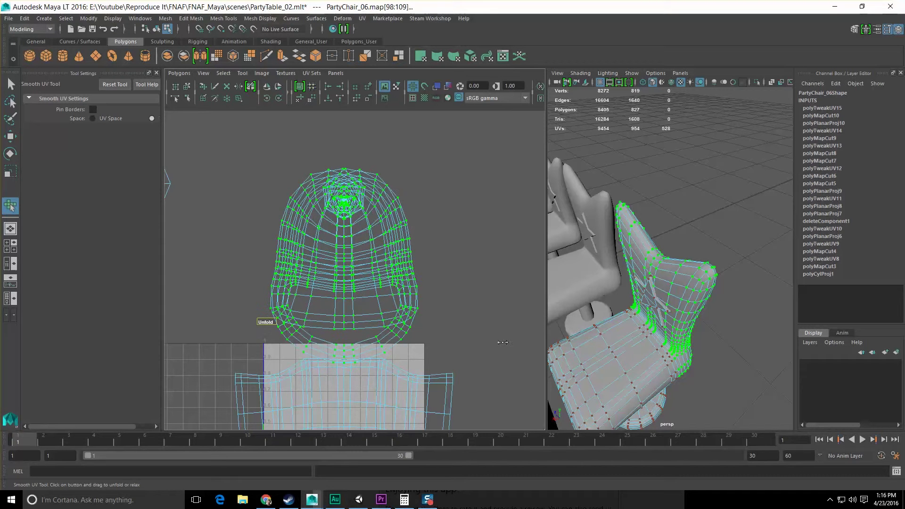
Step: Select the edges at the lower middle of the backrest's UV shell and check their location on the chair
{"action": "scroll", "coordinate": [346, 283], "scroll_direction": "up", "scroll_amount": 1}
{"action": "middle_click_drag", "start_coordinate": [346, 359], "coordinate": [344, 312], "text": "alt"}
{"action": "key", "text": "w"}
{"action": "right_click", "coordinate": [337, 290]}
{"action": "right_click_drag", "start_coordinate": [337, 289], "coordinate": [336, 265]}
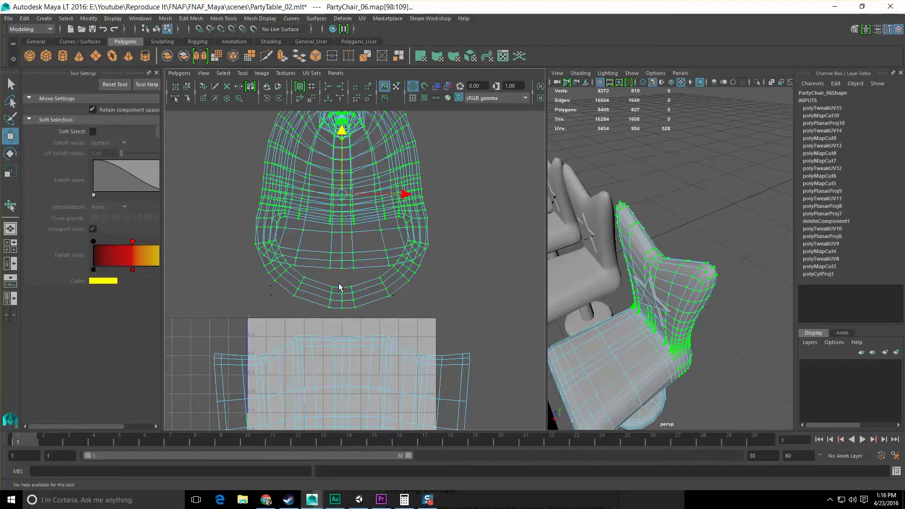
{"action": "left_click_drag", "start_coordinate": [336, 280], "coordinate": [346, 319]}
{"action": "left_click_drag", "start_coordinate": [596, 330], "coordinate": [606, 308], "text": "alt"}
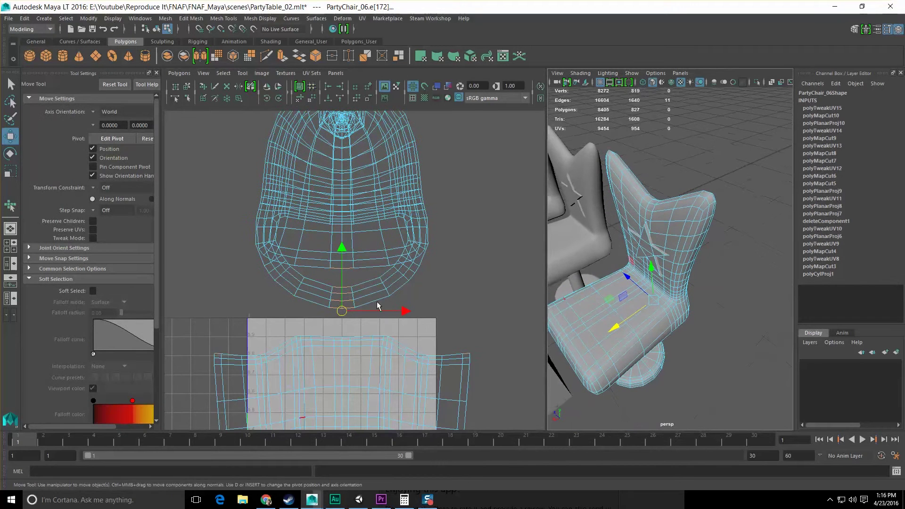
Step: Select the short row of edges crossing the middle of the backrest shell's lower band and cut the UVs there
{"action": "left_click", "coordinate": [356, 272]}
{"action": "double_click", "coordinate": [341, 289]}
{"action": "left_click_drag", "start_coordinate": [653, 349], "coordinate": [499, 257], "text": "alt"}
{"action": "middle_click_drag", "start_coordinate": [729, 403], "coordinate": [672, 295], "text": "alt"}
{"action": "scroll", "coordinate": [665, 292], "scroll_direction": "up", "scroll_amount": 10}
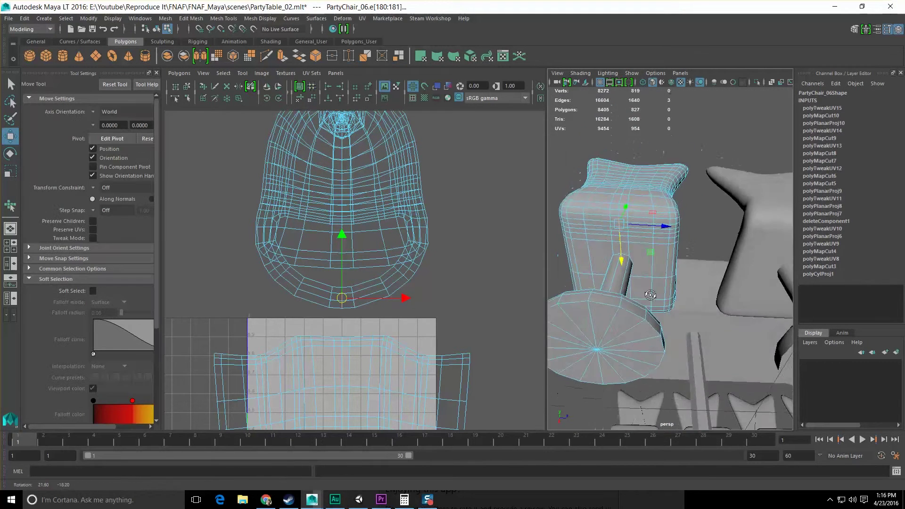
{"action": "scroll", "coordinate": [655, 285], "scroll_direction": "down", "scroll_amount": 5}
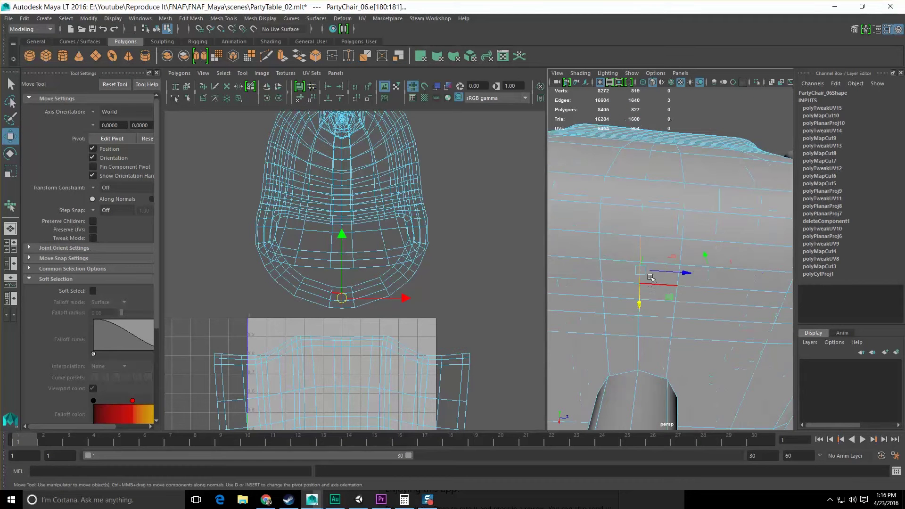
{"action": "right_click_drag", "start_coordinate": [642, 247], "coordinate": [653, 249], "text": "shift"}
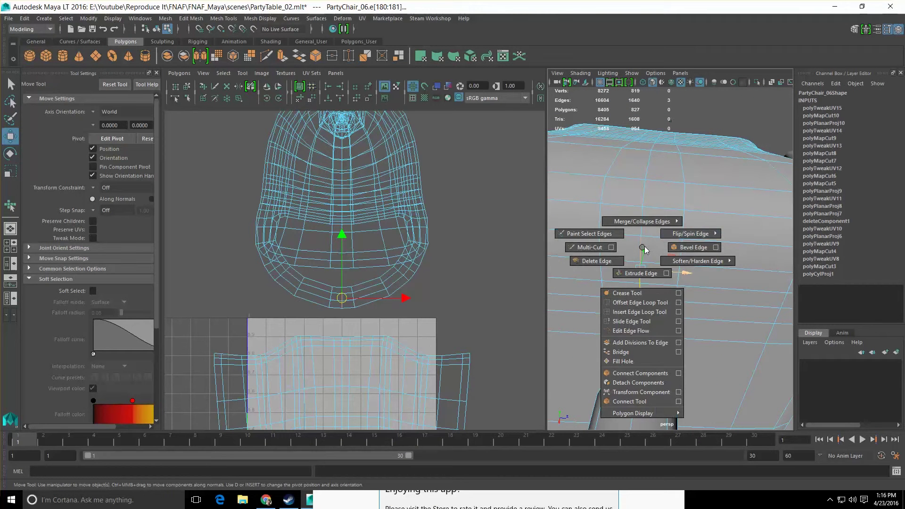
{"action": "right_click_drag", "start_coordinate": [433, 232], "coordinate": [385, 232], "text": "shift"}
Step: Select the UVs of the newly cut backrest shell and unfold them with the Smooth UV Tool so its lower band opens
{"action": "scroll", "coordinate": [330, 207], "scroll_direction": "down", "scroll_amount": 1}
{"action": "left_click_drag", "start_coordinate": [256, 112], "coordinate": [449, 354]}
{"action": "left_click", "coordinate": [239, 73]}
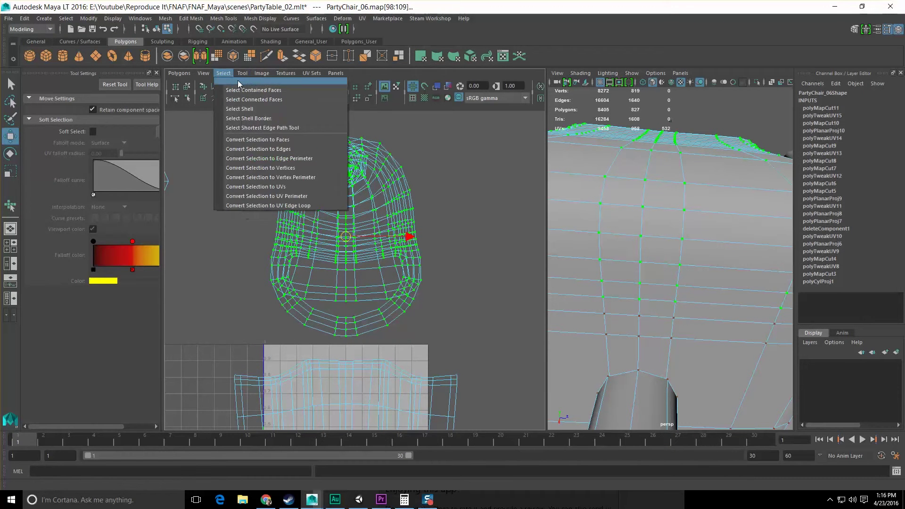
{"action": "left_click", "coordinate": [266, 118]}
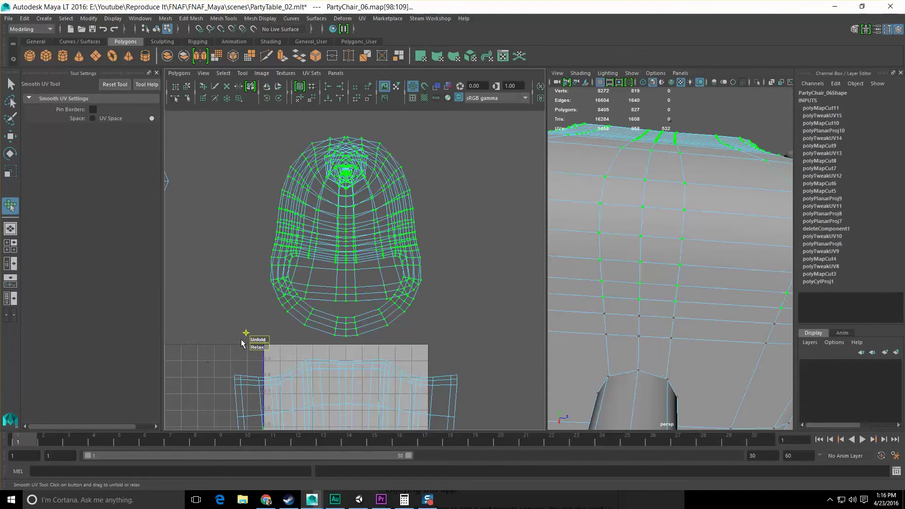
{"action": "left_click_drag", "start_coordinate": [255, 340], "coordinate": [353, 354]}
{"action": "left_click_drag", "start_coordinate": [257, 340], "coordinate": [415, 379]}
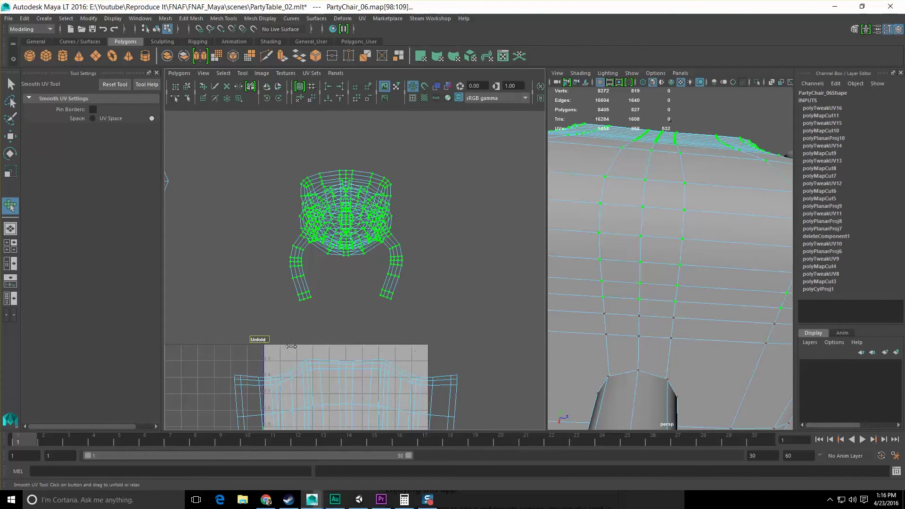
{"action": "left_click_drag", "start_coordinate": [270, 346], "coordinate": [899, 426]}
{"action": "left_click_drag", "start_coordinate": [316, 244], "coordinate": [304, 245]}
{"action": "scroll", "coordinate": [300, 250], "scroll_direction": "up", "scroll_amount": 5}
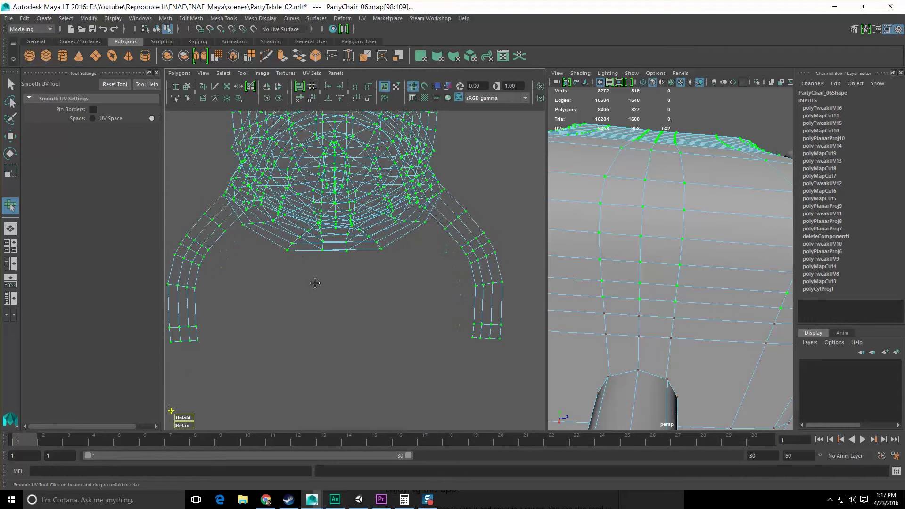
Step: Examine the still overlapping backrest shell and select the backrest's rim edges to check where the seam runs on the chair
{"action": "middle_click_drag", "start_coordinate": [313, 281], "coordinate": [334, 323], "text": "alt"}
{"action": "scroll", "coordinate": [341, 290], "scroll_direction": "down", "scroll_amount": 3}
{"action": "middle_click_drag", "start_coordinate": [349, 211], "coordinate": [351, 226], "text": "alt"}
{"action": "left_click_drag", "start_coordinate": [653, 301], "coordinate": [698, 340], "text": "alt"}
{"action": "scroll", "coordinate": [646, 250], "scroll_direction": "down", "scroll_amount": 10}
{"action": "scroll", "coordinate": [630, 303], "scroll_direction": "up", "scroll_amount": 4}
{"action": "middle_click_drag", "start_coordinate": [344, 225], "coordinate": [331, 253], "text": "alt"}
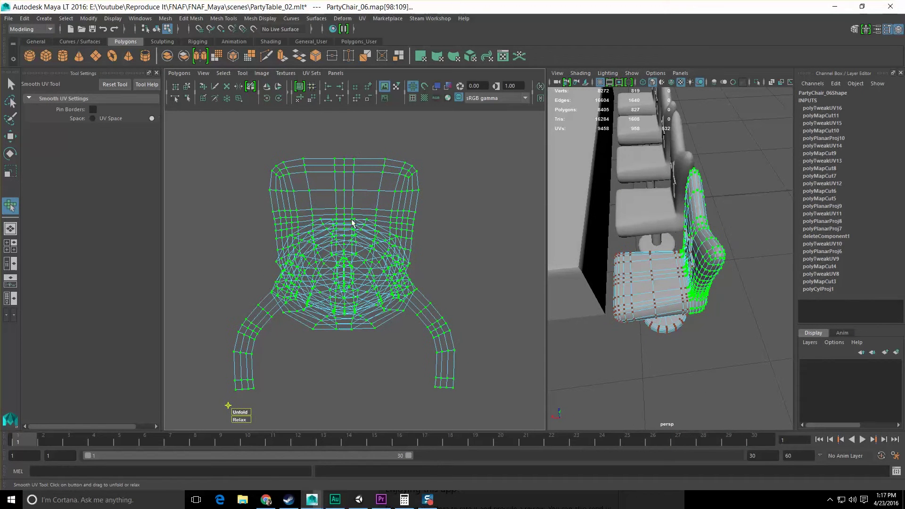
{"action": "mouse_move", "coordinate": [690, 227]}
{"action": "right_mouse_down"}
{"action": "mouse_move", "coordinate": [690, 201]}
{"action": "mouse_move", "coordinate": [693, 211]}
{"action": "right_mouse_up"}
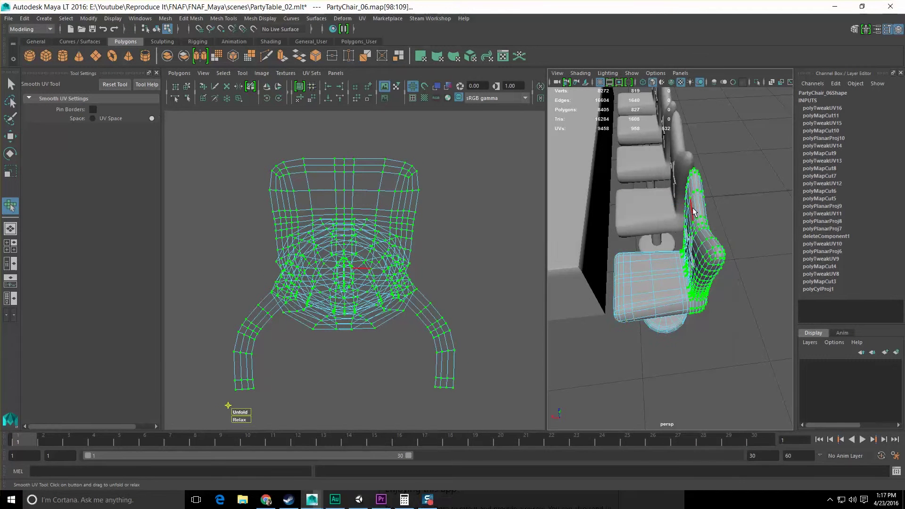
{"action": "left_click", "coordinate": [701, 214]}
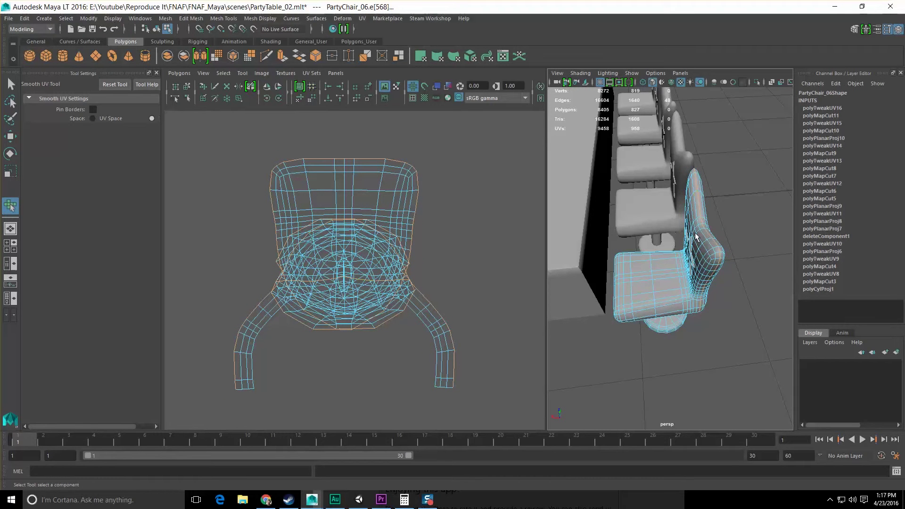
{"action": "mouse_move", "coordinate": [707, 236]}
{"action": "left_mouse_down", "text": "alt"}
{"action": "mouse_move", "coordinate": [695, 255]}
{"action": "mouse_move", "coordinate": [682, 233]}
{"action": "mouse_move", "coordinate": [697, 246]}
{"action": "left_mouse_up", "text": "alt"}
{"action": "scroll", "coordinate": [692, 245], "scroll_direction": "up", "scroll_amount": 4}
{"action": "left_click", "coordinate": [428, 229]}
Step: Select all UVs of the backrest shell and run unfold and relax passes on them with the Smooth UV Tool
{"action": "right_click_drag", "start_coordinate": [353, 250], "coordinate": [244, 236]}
{"action": "left_click_drag", "start_coordinate": [216, 178], "coordinate": [435, 389]}
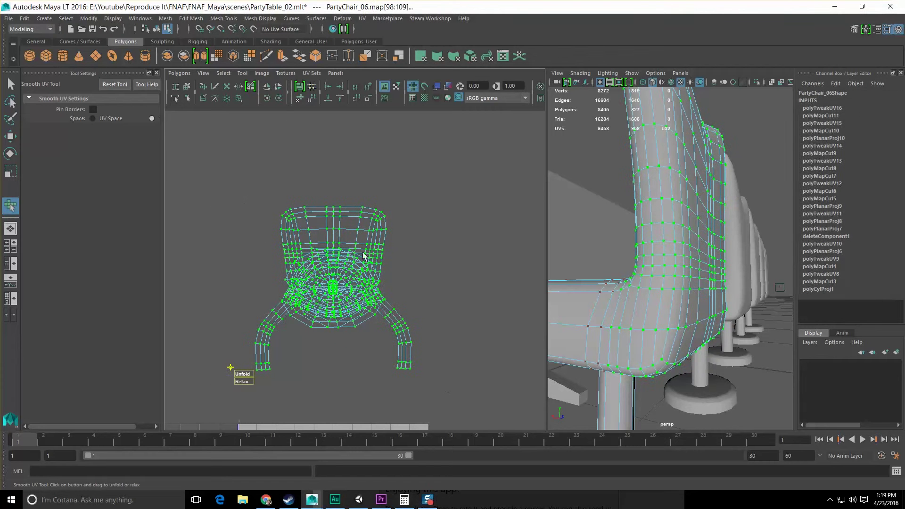
{"action": "left_click_drag", "start_coordinate": [248, 375], "coordinate": [623, 399]}
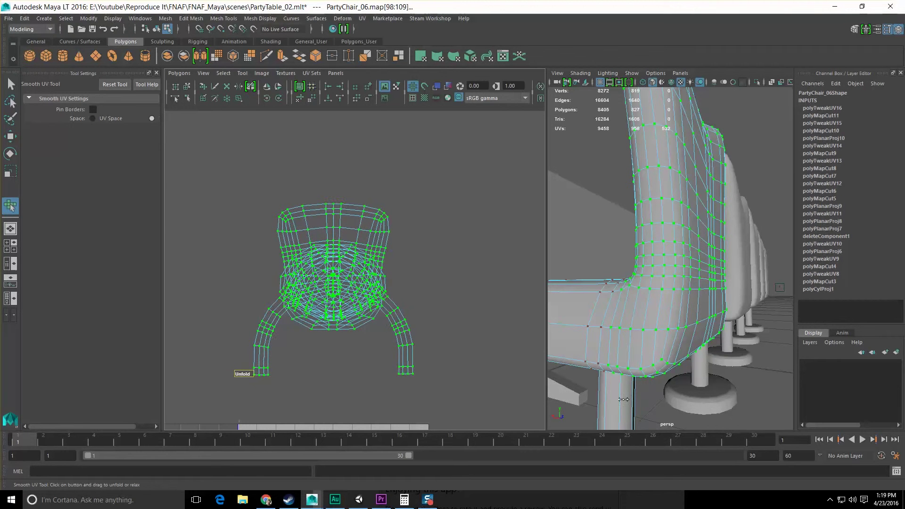
{"action": "left_click_drag", "start_coordinate": [241, 381], "coordinate": [297, 382]}
{"action": "left_click_drag", "start_coordinate": [216, 399], "coordinate": [288, 402]}
{"action": "mouse_move", "coordinate": [220, 404]}
{"action": "left_mouse_down"}
{"action": "mouse_move", "coordinate": [273, 405]}
{"action": "mouse_move", "coordinate": [236, 401]}
{"action": "left_mouse_up"}
Step: Open the Smooth UV Tool options, unfold and relax the backrest shell until its lower part lies flat, and apply the UV Space setting
{"action": "left_click", "coordinate": [242, 73]}
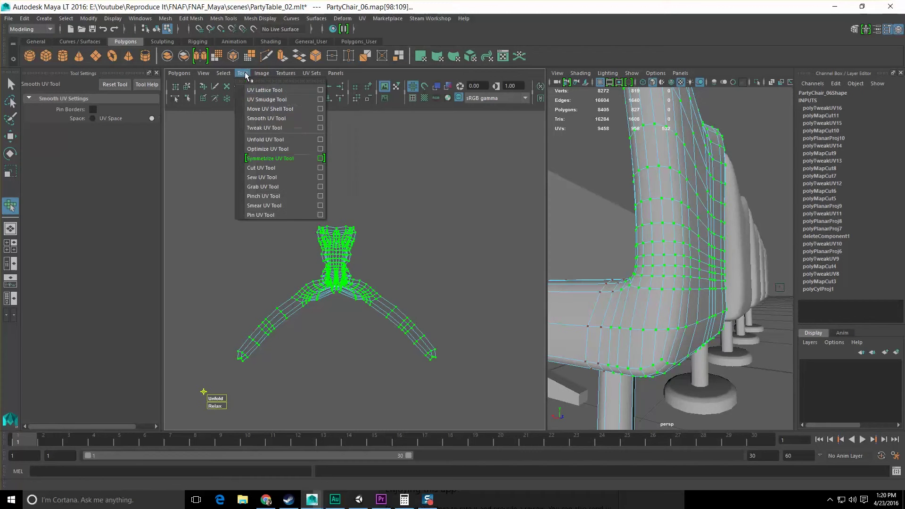
{"action": "left_click", "coordinate": [320, 118]}
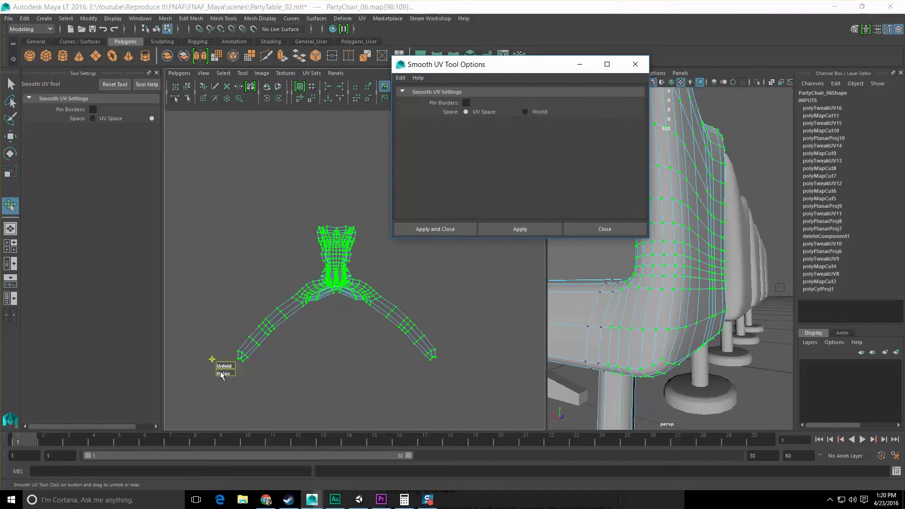
{"action": "left_click_drag", "start_coordinate": [224, 366], "coordinate": [398, 377]}
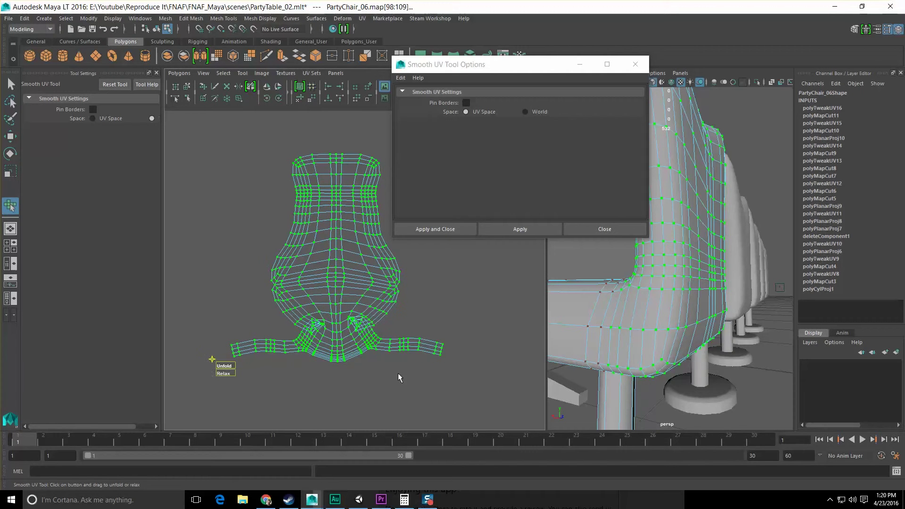
{"action": "left_click_drag", "start_coordinate": [223, 366], "coordinate": [298, 390]}
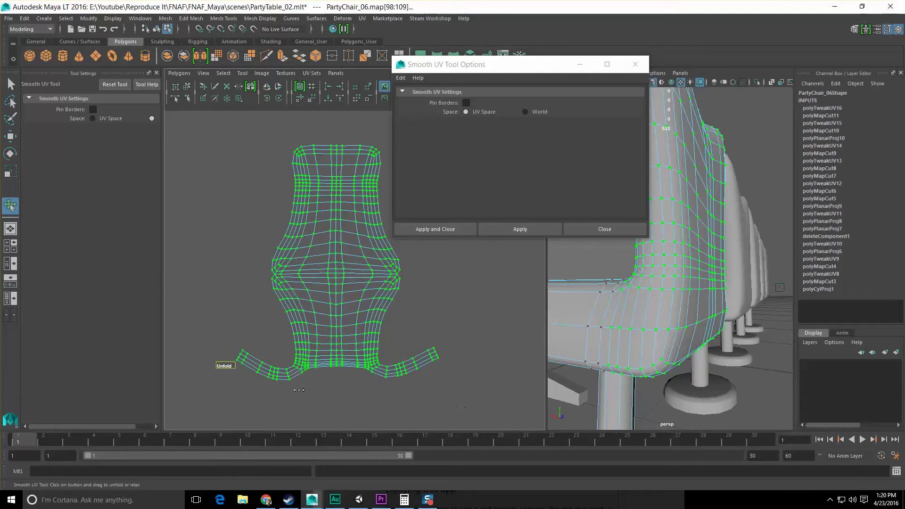
{"action": "left_click_drag", "start_coordinate": [227, 375], "coordinate": [637, 406]}
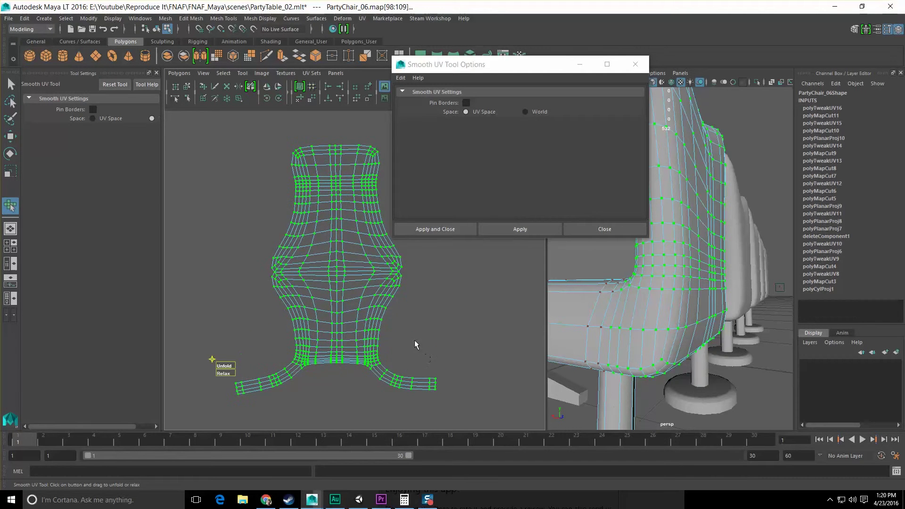
{"action": "left_click_drag", "start_coordinate": [271, 367], "coordinate": [568, 385]}
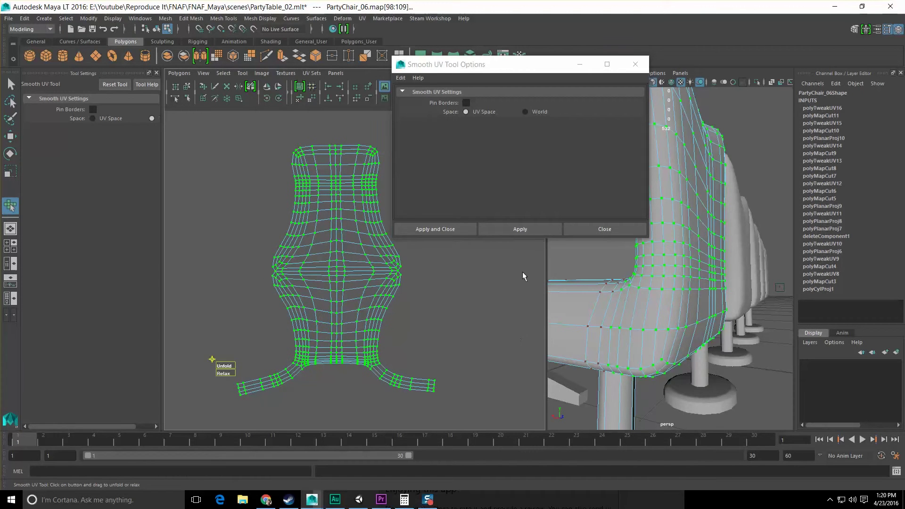
{"action": "left_click", "coordinate": [509, 231]}
{"action": "left_click", "coordinate": [604, 229]}
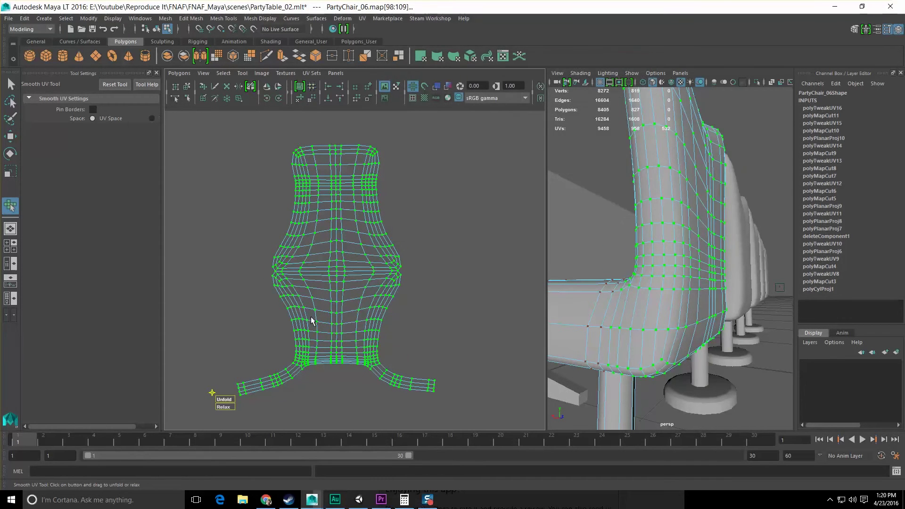
Step: Examine the unfolded backrest shell against the chair's corner and clear the UV selection
{"action": "scroll", "coordinate": [311, 321], "scroll_direction": "down", "scroll_amount": 2}
{"action": "left_click_drag", "start_coordinate": [617, 301], "coordinate": [660, 320], "text": "alt"}
{"action": "scroll", "coordinate": [482, 324], "scroll_direction": "down", "scroll_amount": 2}
{"action": "middle_click_drag", "start_coordinate": [363, 297], "coordinate": [376, 303], "text": "alt"}
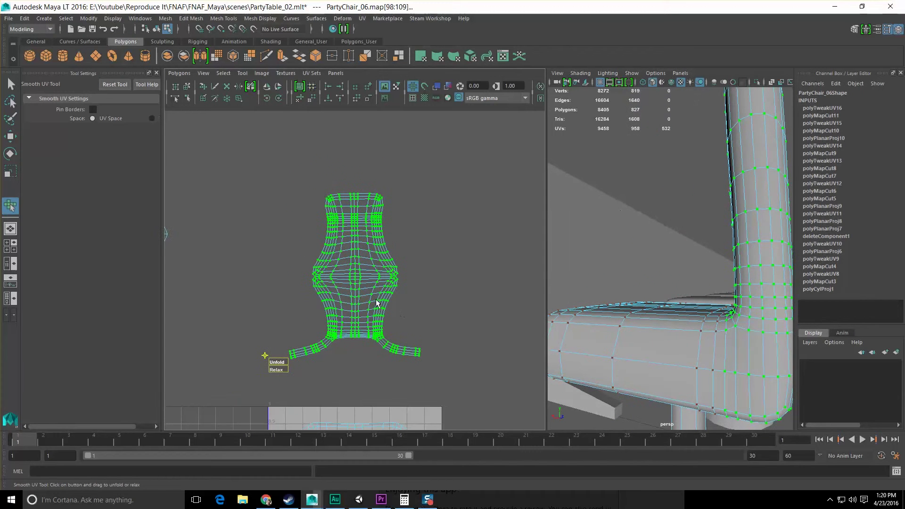
{"action": "right_click_drag", "start_coordinate": [376, 303], "coordinate": [414, 302]}
{"action": "left_click_drag", "start_coordinate": [224, 160], "coordinate": [471, 388]}
{"action": "middle_click_drag", "start_coordinate": [447, 380], "coordinate": [424, 340], "text": "alt"}
{"action": "left_click", "coordinate": [384, 348]}
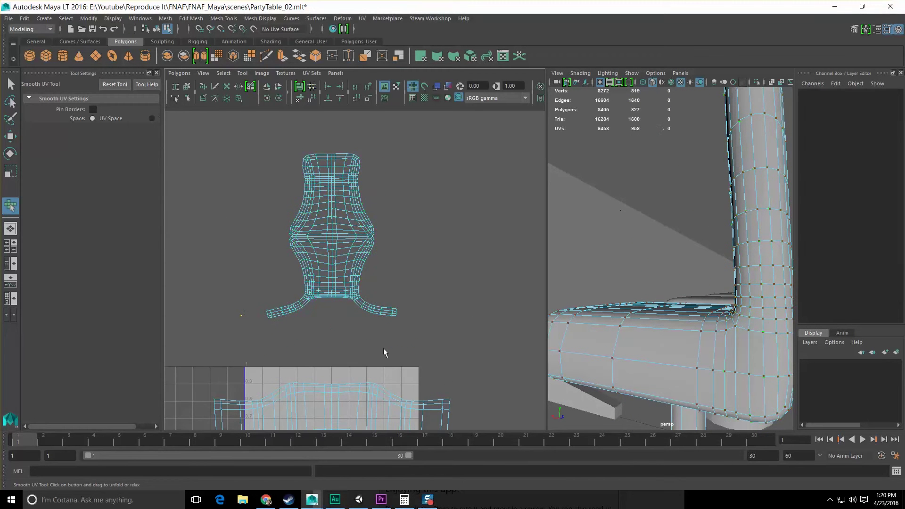
Step: Select all UVs of the backrest shell and scale the shell down uniformly
{"action": "right_click_drag", "start_coordinate": [305, 210], "coordinate": [345, 210]}
{"action": "left_click_drag", "start_coordinate": [252, 135], "coordinate": [440, 340]}
{"action": "scroll", "coordinate": [369, 315], "scroll_direction": "down", "scroll_amount": 4}
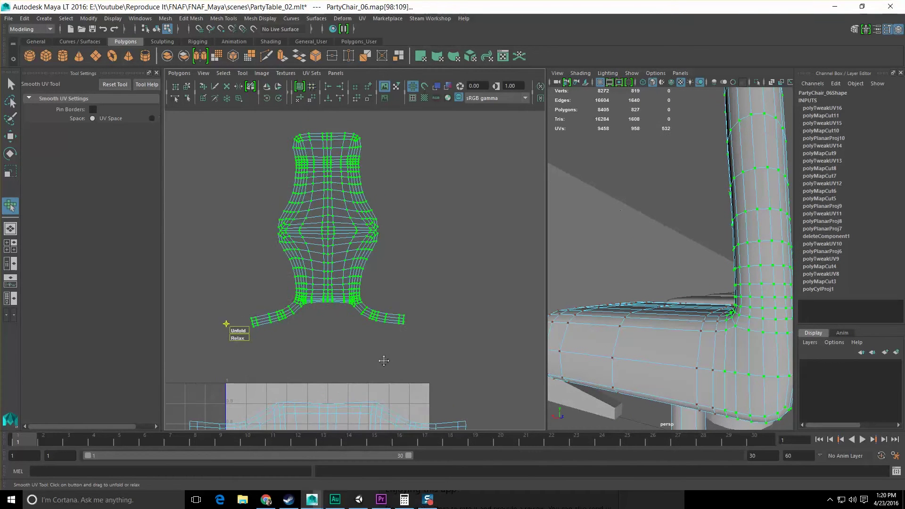
{"action": "key", "text": "e"}
{"action": "key", "text": "r"}
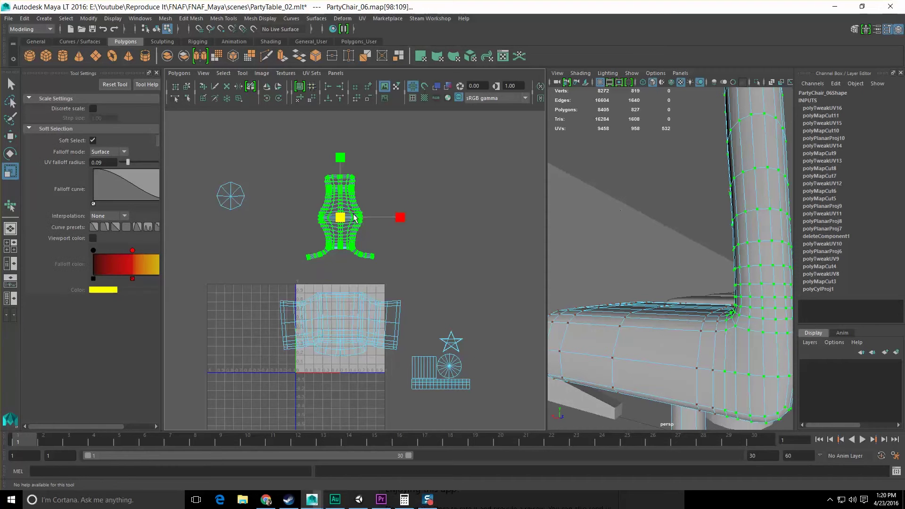
{"action": "left_click_drag", "start_coordinate": [343, 218], "coordinate": [324, 227]}
Step: Select the seat shell's UVs, scale them down, and place the shell directly beneath the backrest shell
{"action": "key", "text": "w"}
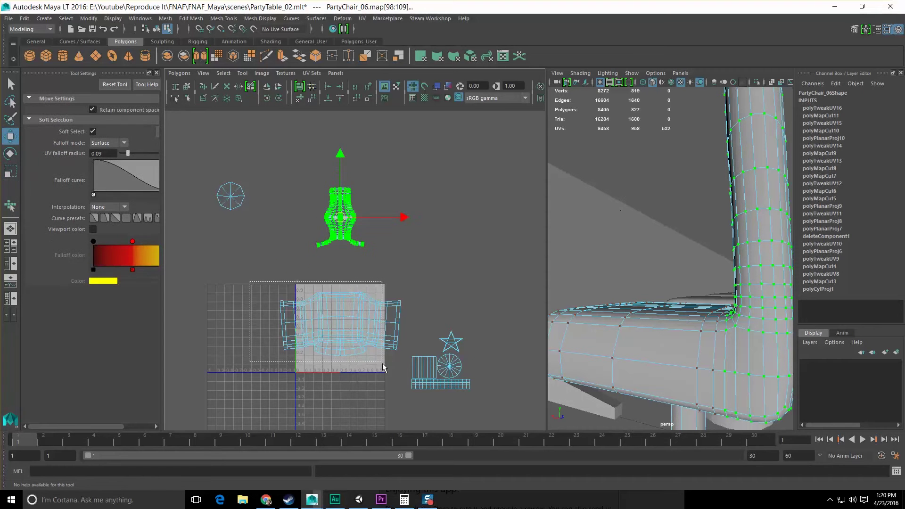
{"action": "left_click_drag", "start_coordinate": [403, 368], "coordinate": [390, 360]}
{"action": "key", "text": "r"}
{"action": "left_click_drag", "start_coordinate": [353, 329], "coordinate": [323, 244]}
{"action": "scroll", "coordinate": [328, 262], "scroll_direction": "up", "scroll_amount": 4}
{"action": "key", "text": "r"}
{"action": "key", "text": "w"}
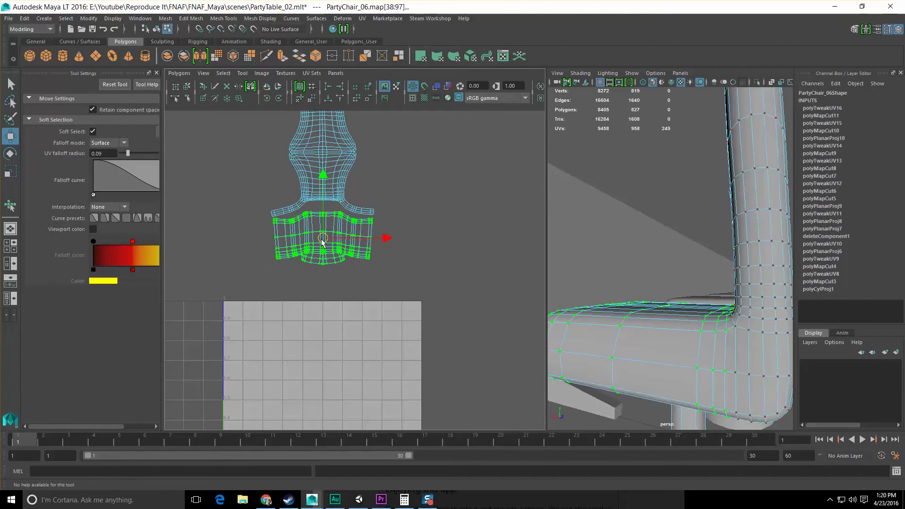
Step: Select the backrest and seat shells together, move them into the left part of the UV square, and scale them to its height
{"action": "scroll", "coordinate": [324, 286], "scroll_direction": "down", "scroll_amount": 2}
{"action": "middle_click_drag", "start_coordinate": [324, 287], "coordinate": [339, 304], "text": "alt"}
{"action": "left_click_drag", "start_coordinate": [275, 122], "coordinate": [401, 301]}
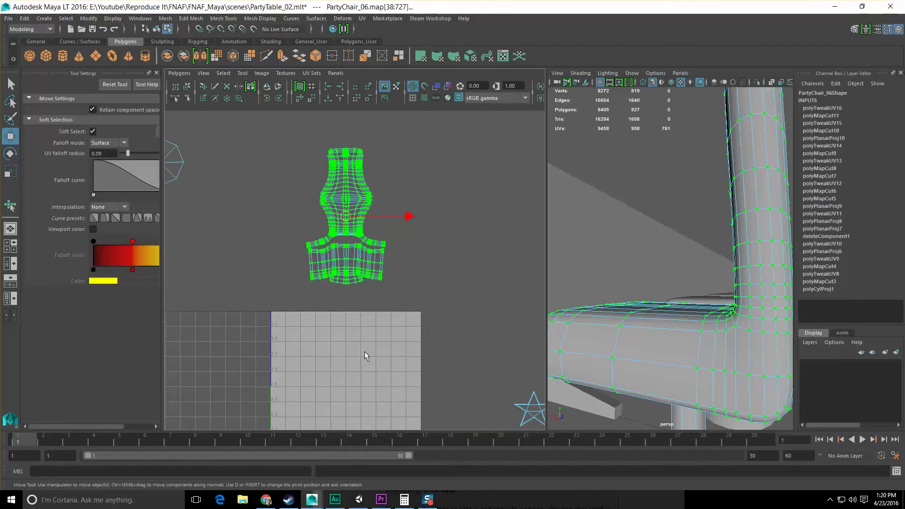
{"action": "middle_click_drag", "start_coordinate": [364, 351], "coordinate": [374, 281], "text": "alt"}
{"action": "left_click_drag", "start_coordinate": [365, 162], "coordinate": [329, 322]}
{"action": "key", "text": "r"}
{"action": "key", "text": "w"}
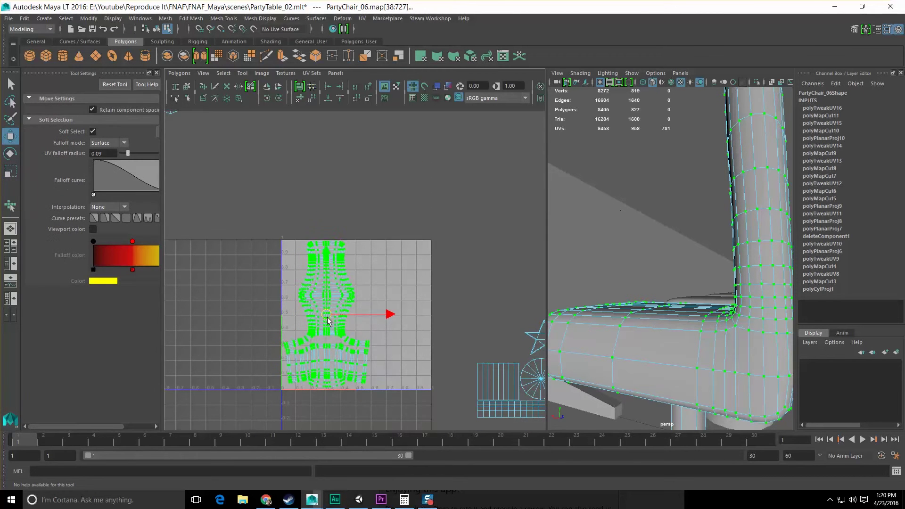
Step: Select the star, disc, rectangle and long strip shells and move them into the UV square beside the backrest shell
{"action": "middle_click_drag", "start_coordinate": [455, 340], "coordinate": [391, 316], "text": "alt"}
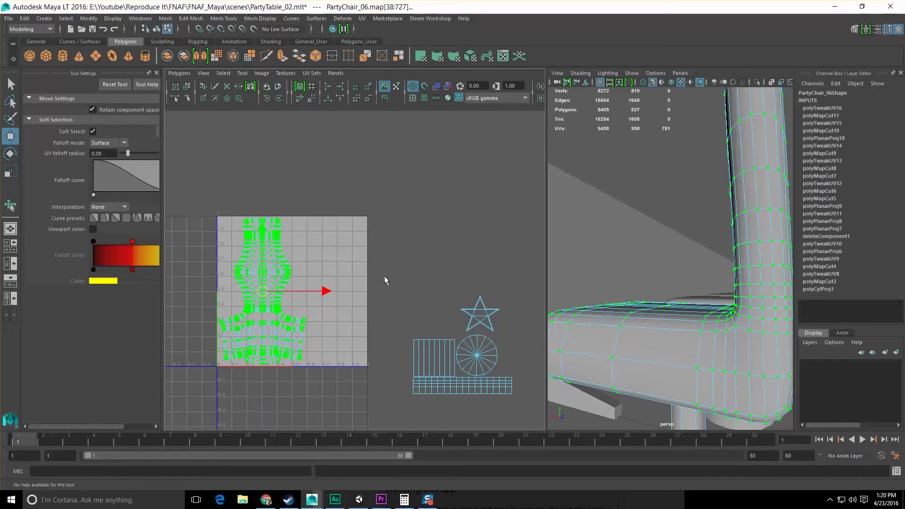
{"action": "left_click_drag", "start_coordinate": [373, 249], "coordinate": [517, 411]}
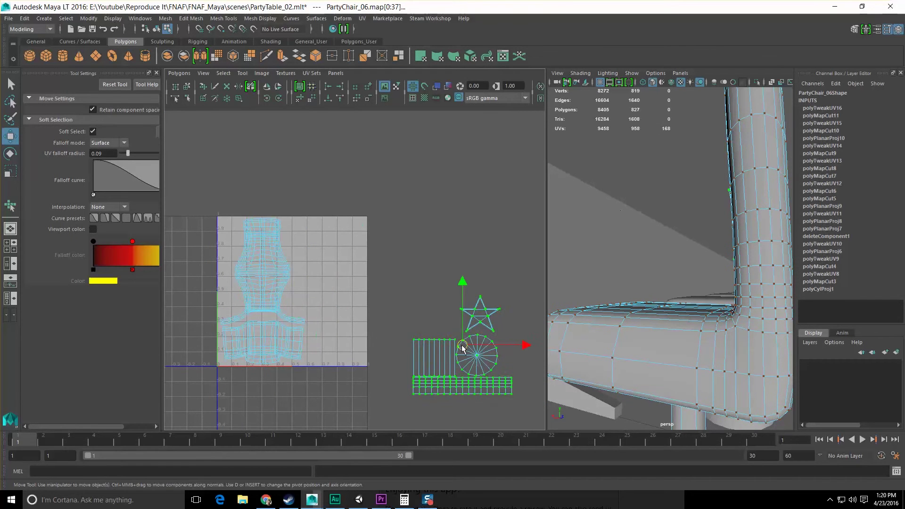
{"action": "left_click_drag", "start_coordinate": [462, 349], "coordinate": [343, 268]}
{"action": "scroll", "coordinate": [353, 295], "scroll_direction": "up", "scroll_amount": 2}
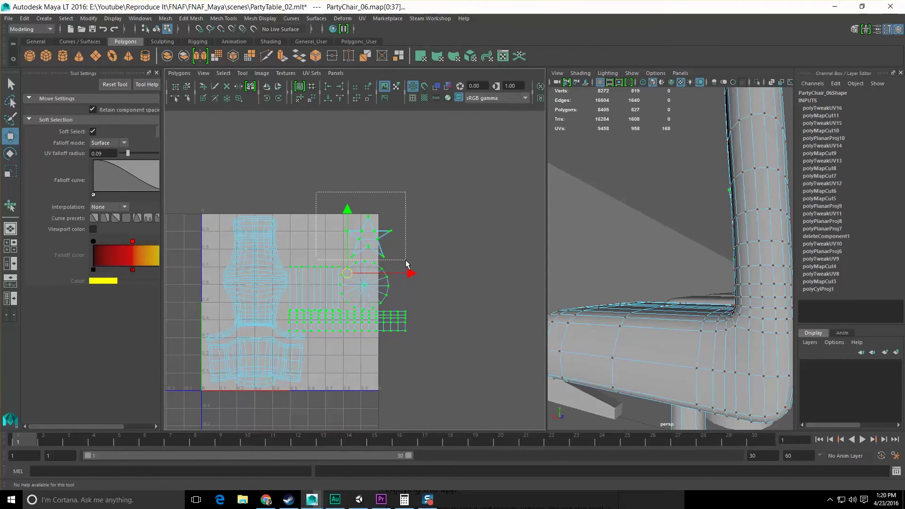
Step: Select only the star shell and shift it slightly left inside the UV square
{"action": "left_click_drag", "start_coordinate": [407, 264], "coordinate": [405, 260]}
{"action": "key", "text": "ctrl+z"}
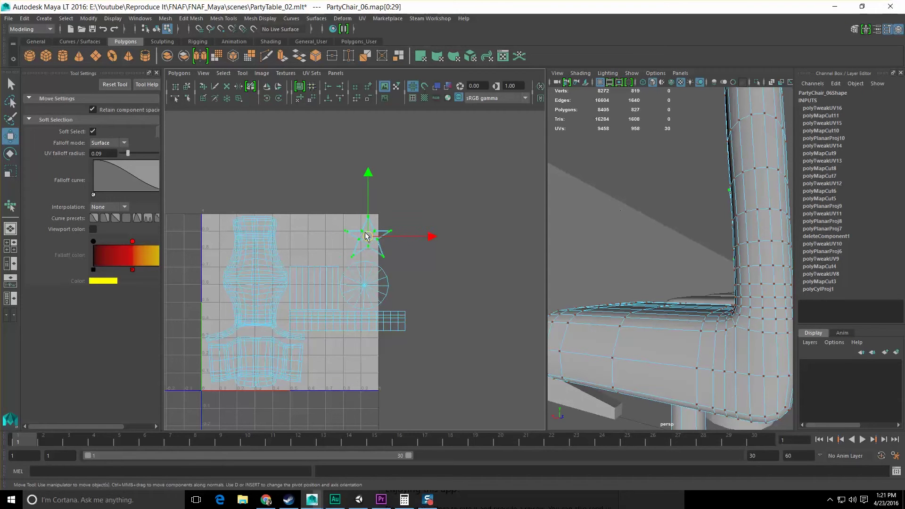
{"action": "left_click_drag", "start_coordinate": [366, 236], "coordinate": [356, 240]}
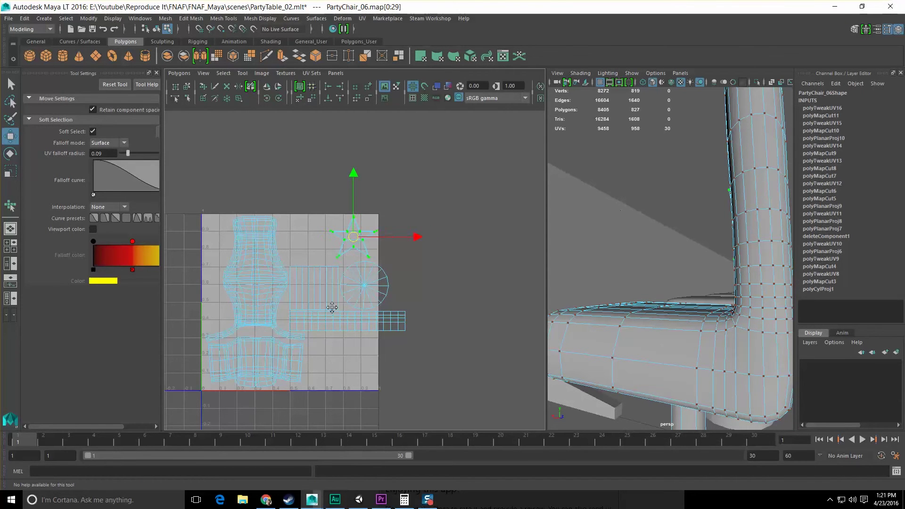
{"action": "scroll", "coordinate": [332, 307], "scroll_direction": "up", "scroll_amount": 4}
Step: Switch the UV selection to whole shells and select the round disc shell
{"action": "left_click_drag", "start_coordinate": [416, 267], "coordinate": [441, 291]}
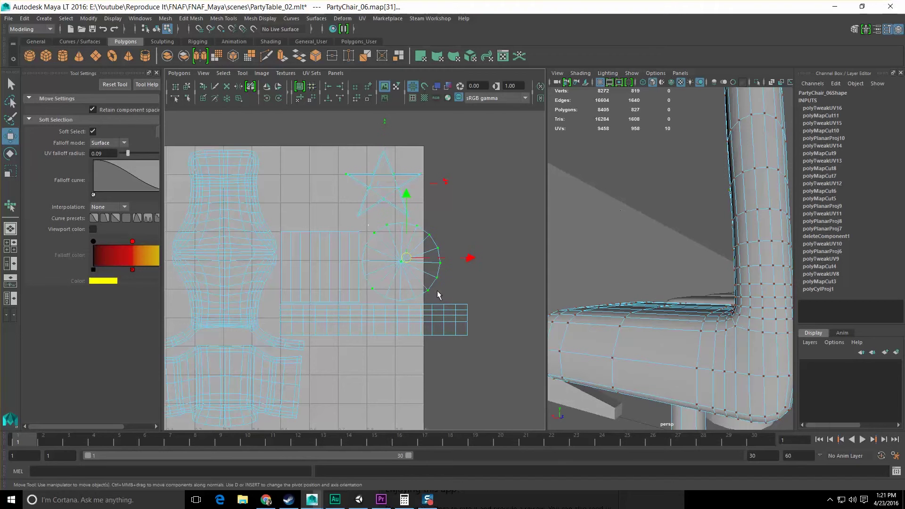
{"action": "middle_click_drag", "start_coordinate": [391, 272], "coordinate": [403, 262], "text": "alt"}
{"action": "right_click_drag", "start_coordinate": [409, 267], "coordinate": [415, 265]}
{"action": "left_click", "coordinate": [378, 255]}
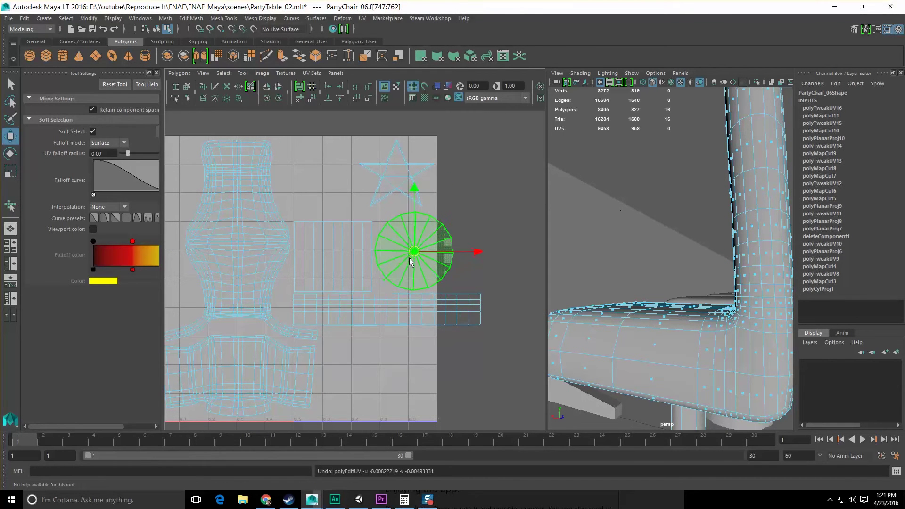
Step: Move the long strip shell down and right, away from the rectangle shell, and turn off Soft Select
{"action": "left_click", "coordinate": [382, 301]}
{"action": "left_click_drag", "start_coordinate": [387, 310], "coordinate": [407, 343]}
{"action": "key", "text": "ctrl+z"}
{"action": "left_click", "coordinate": [93, 132]}
{"action": "scroll", "coordinate": [371, 343], "scroll_direction": "down", "scroll_amount": 1}
{"action": "middle_click_drag", "start_coordinate": [334, 347], "coordinate": [360, 335], "text": "alt"}
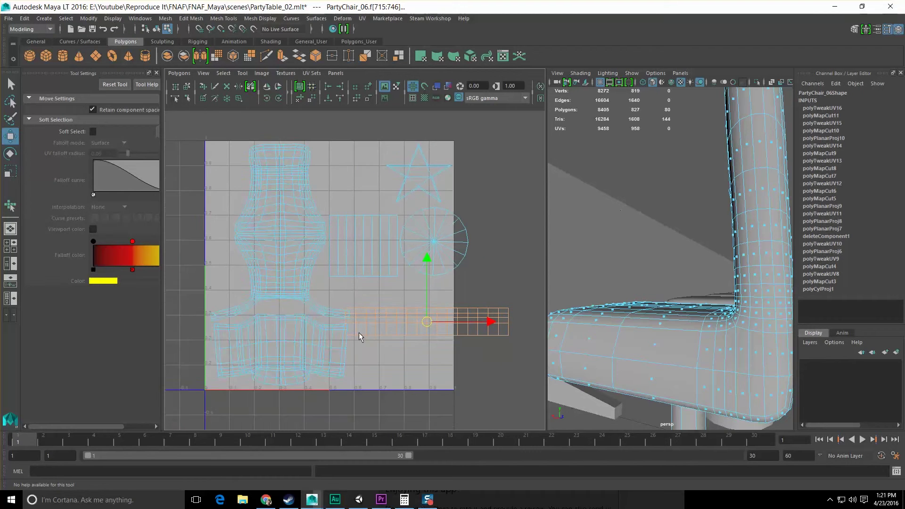
Step: Select the seat shell and move it out above the UV square
{"action": "middle_click_drag", "start_coordinate": [288, 339], "coordinate": [288, 349], "text": "alt"}
{"action": "left_click", "coordinate": [285, 358]}
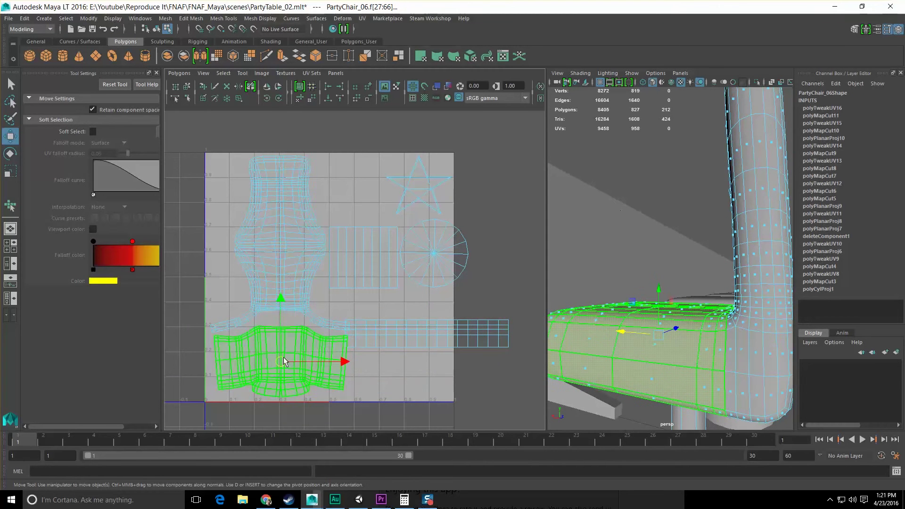
{"action": "left_click_drag", "start_coordinate": [284, 362], "coordinate": [362, 195]}
{"action": "middle_click_drag", "start_coordinate": [362, 196], "coordinate": [353, 238], "text": "alt"}
{"action": "left_click_drag", "start_coordinate": [354, 208], "coordinate": [354, 158]}
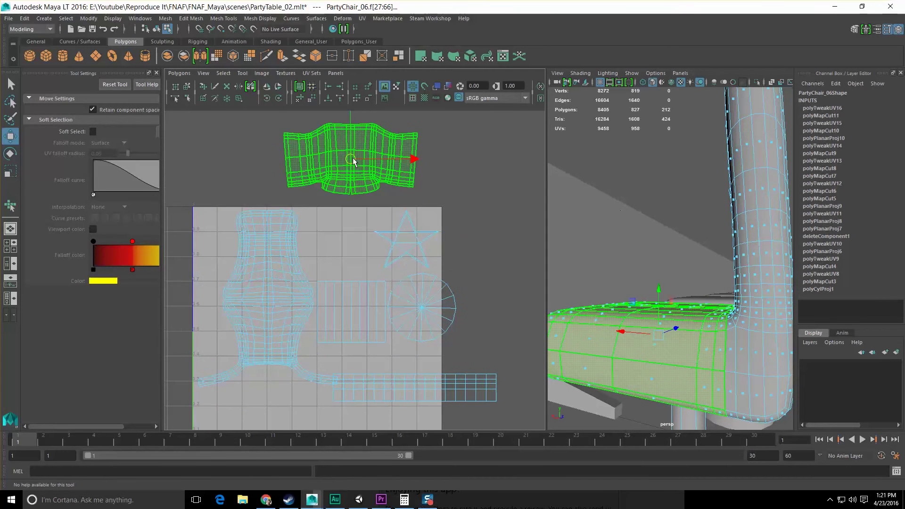
Step: Try arranging all selected shells automatically with Layout UVs using the Unfold3D method, and undo the layout and selection
{"action": "scroll", "coordinate": [368, 283], "scroll_direction": "down", "scroll_amount": 2}
{"action": "left_click_drag", "start_coordinate": [230, 135], "coordinate": [480, 400]}
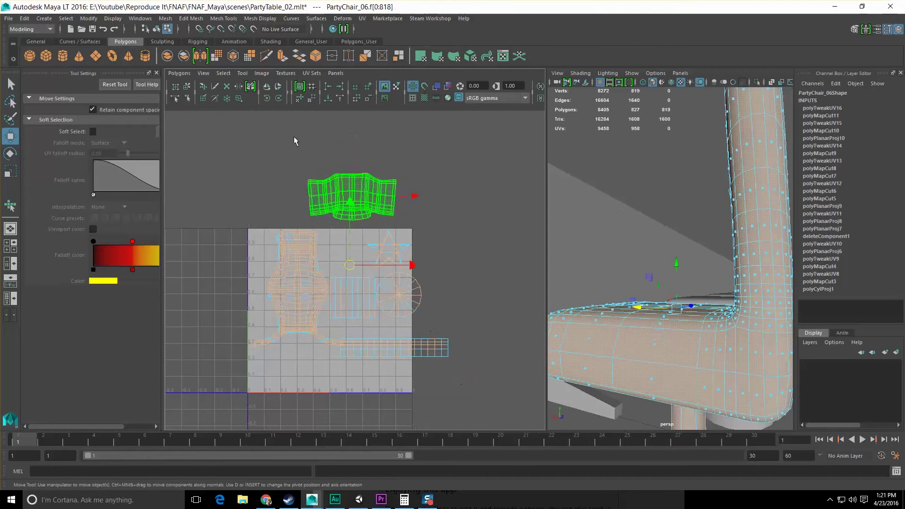
{"action": "left_click", "coordinate": [208, 73]}
{"action": "mouse_move", "coordinate": [216, 74]}
{"action": "mouse_move", "coordinate": [179, 73]}
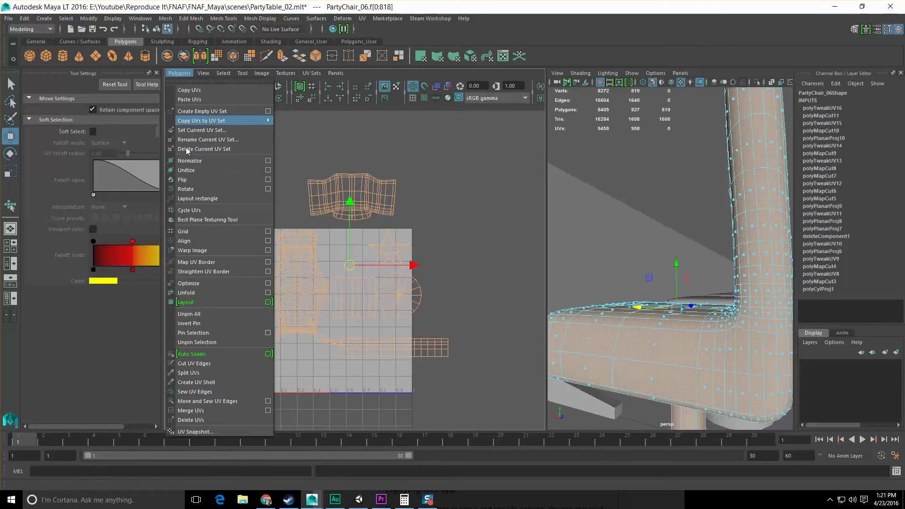
{"action": "left_click", "coordinate": [268, 302]}
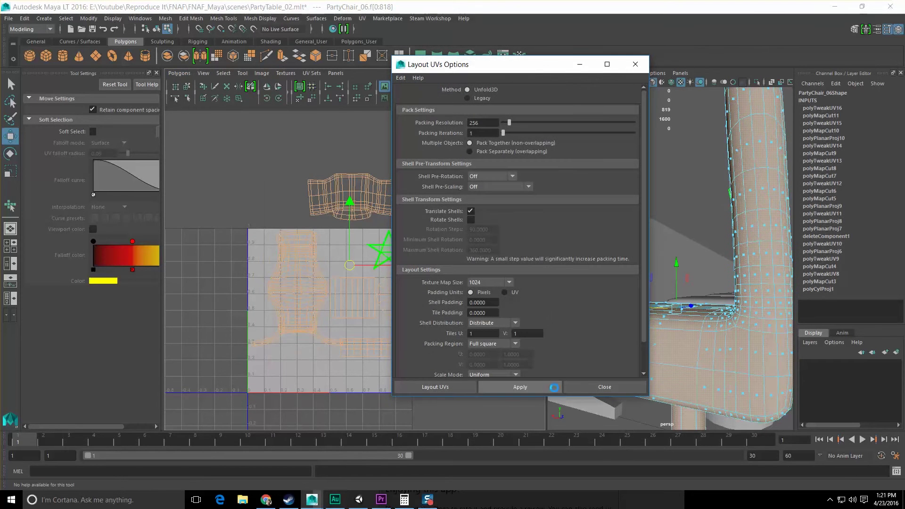
{"action": "left_click", "coordinate": [520, 387]}
{"action": "scroll", "coordinate": [311, 341], "scroll_direction": "down", "scroll_amount": 2}
{"action": "scroll", "coordinate": [311, 341], "scroll_direction": "up", "scroll_amount": 3}
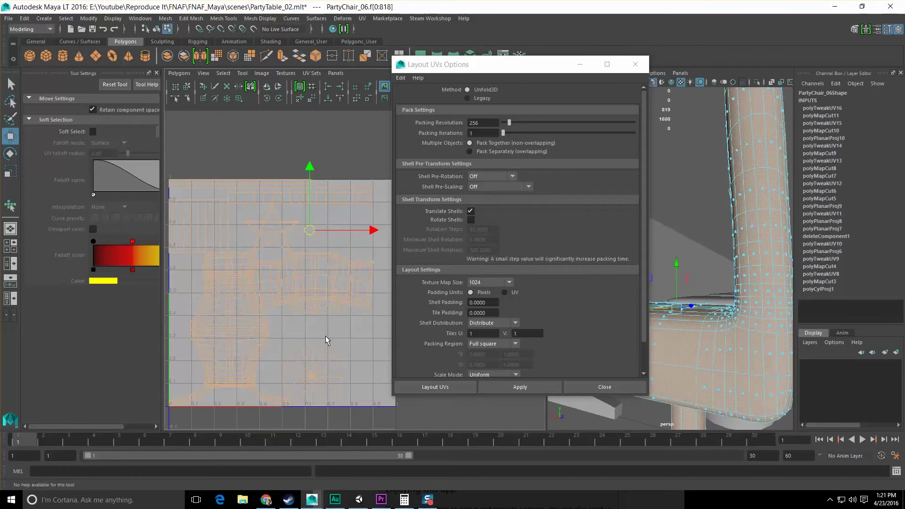
{"action": "left_click", "coordinate": [605, 387]}
{"action": "key", "text": "ctrl+z"}
{"action": "key", "text": "ctrl+z"}
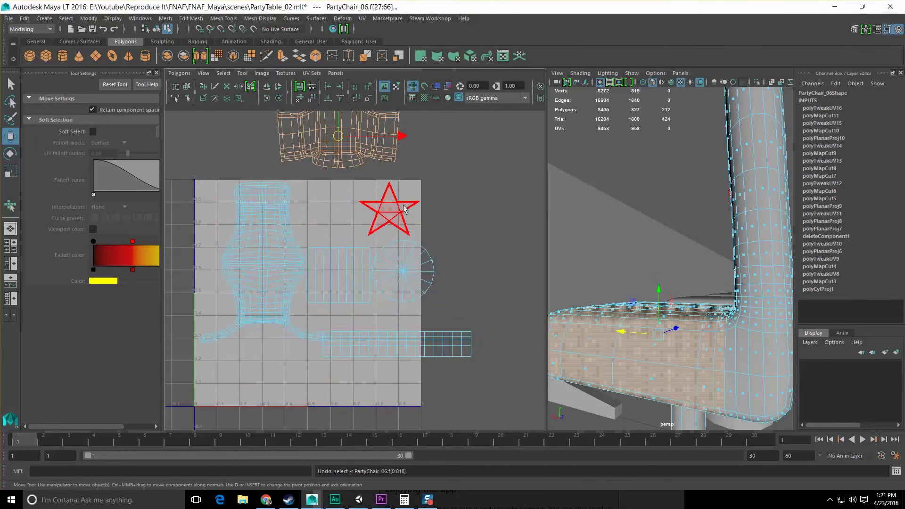
Step: Move the seat shell back into the UV square just below the backrest shell and add the backrest shell to the selection
{"action": "middle_click_drag", "start_coordinate": [398, 207], "coordinate": [416, 245], "text": "alt"}
{"action": "left_click_drag", "start_coordinate": [357, 175], "coordinate": [277, 408]}
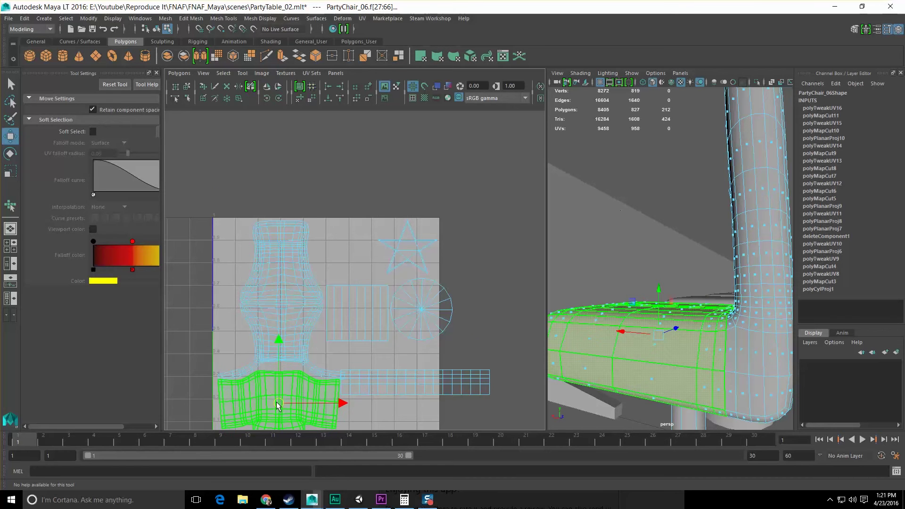
{"action": "scroll", "coordinate": [285, 368], "scroll_direction": "up", "scroll_amount": 2}
{"action": "left_click_drag", "start_coordinate": [278, 358], "coordinate": [279, 363]}
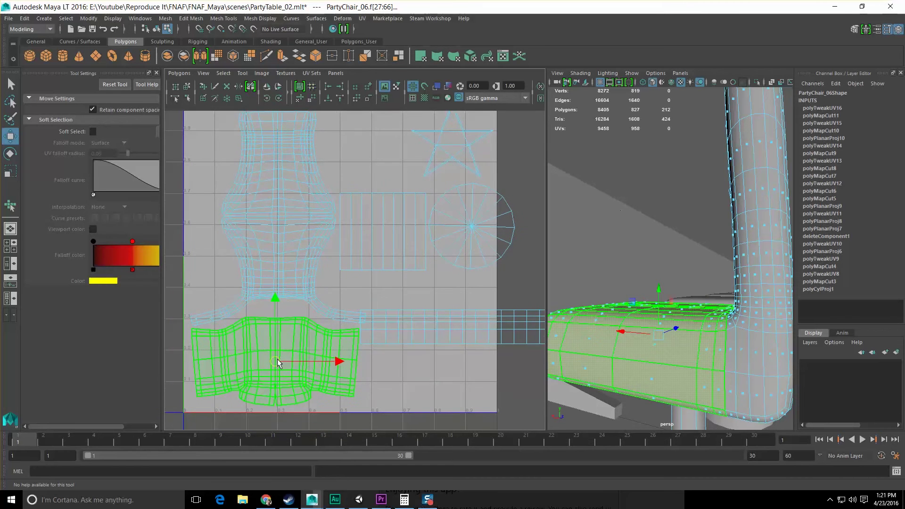
{"action": "left_click", "coordinate": [279, 258], "text": "shift"}
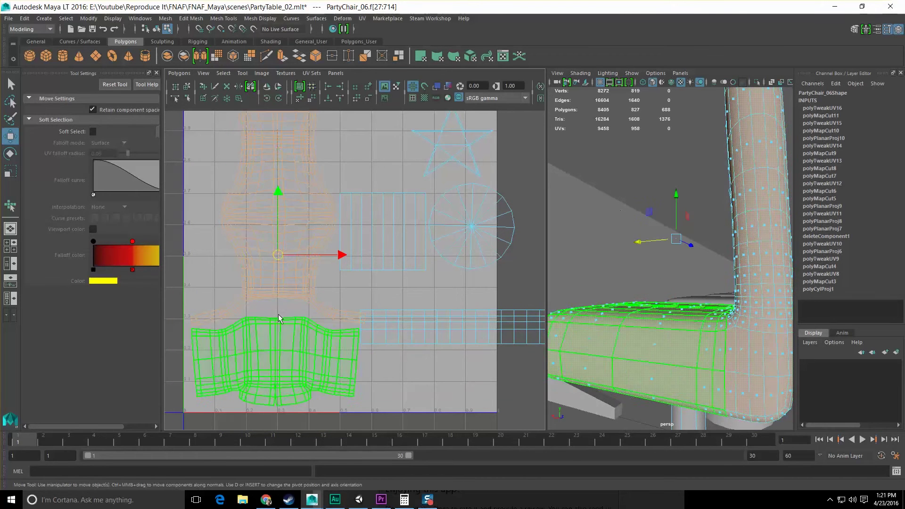
Step: Shift the backrest and seat shells together slightly down and left into the UV square's lower-left corner
{"action": "left_click_drag", "start_coordinate": [279, 256], "coordinate": [274, 263]}
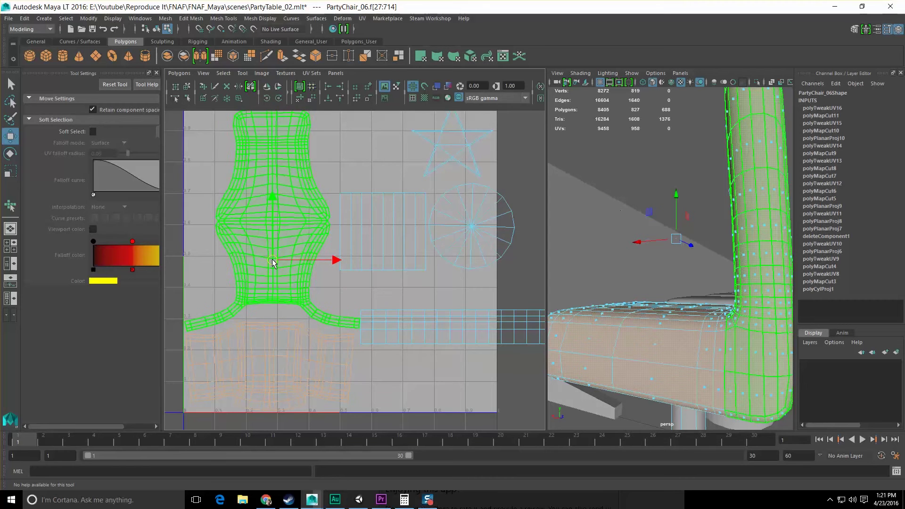
{"action": "middle_click_drag", "start_coordinate": [272, 262], "coordinate": [284, 240], "text": "alt"}
{"action": "left_click", "coordinate": [297, 315]}
{"action": "left_click", "coordinate": [296, 315]}
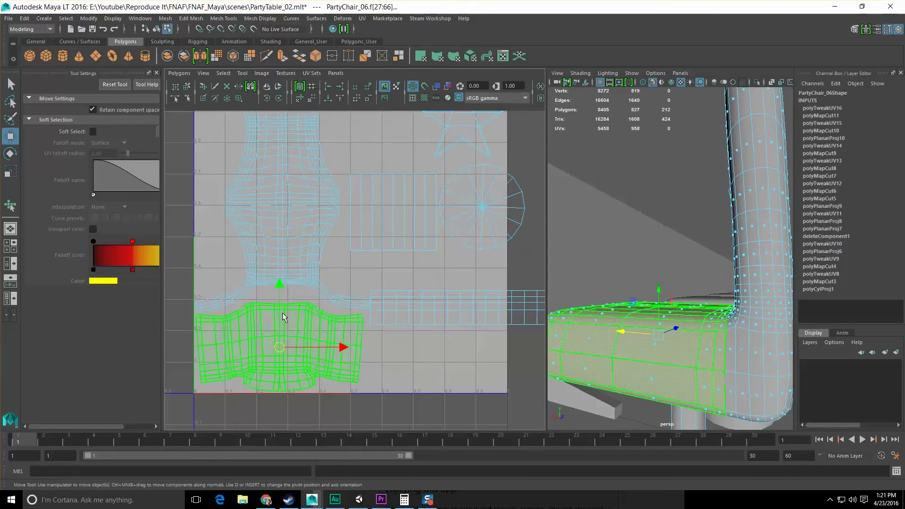
Step: Move the long strip shell up to the upper edge of the UV square, clear of the star shell
{"action": "left_click", "coordinate": [410, 311]}
{"action": "middle_click_drag", "start_coordinate": [450, 302], "coordinate": [393, 349], "text": "alt"}
{"action": "left_click_drag", "start_coordinate": [430, 374], "coordinate": [398, 148]}
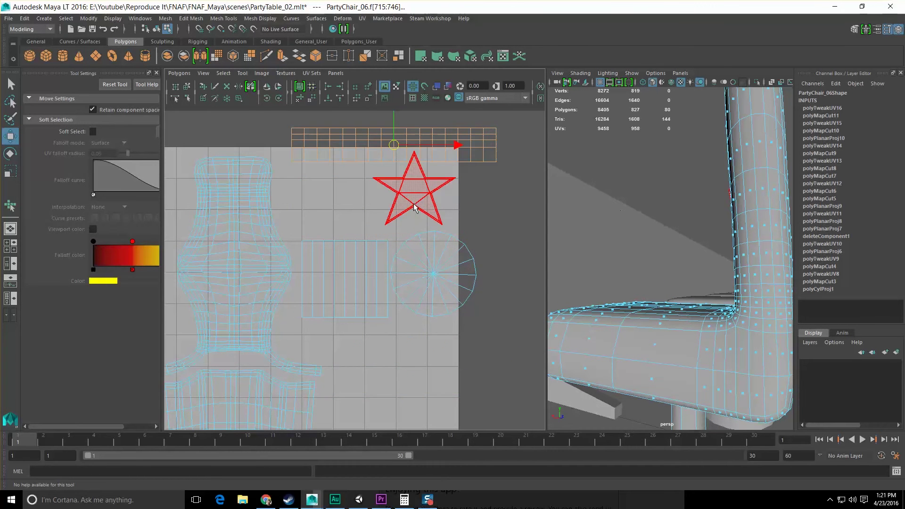
Step: Move the star shell down into the lower-right corner of the UV square
{"action": "left_click", "coordinate": [409, 200]}
{"action": "left_click_drag", "start_coordinate": [409, 200], "coordinate": [369, 353]}
{"action": "middle_click_drag", "start_coordinate": [369, 354], "coordinate": [421, 351], "text": "alt"}
{"action": "mouse_move", "coordinate": [421, 351]}
{"action": "left_mouse_down"}
{"action": "mouse_move", "coordinate": [434, 352]}
{"action": "mouse_move", "coordinate": [430, 359]}
{"action": "left_mouse_up"}
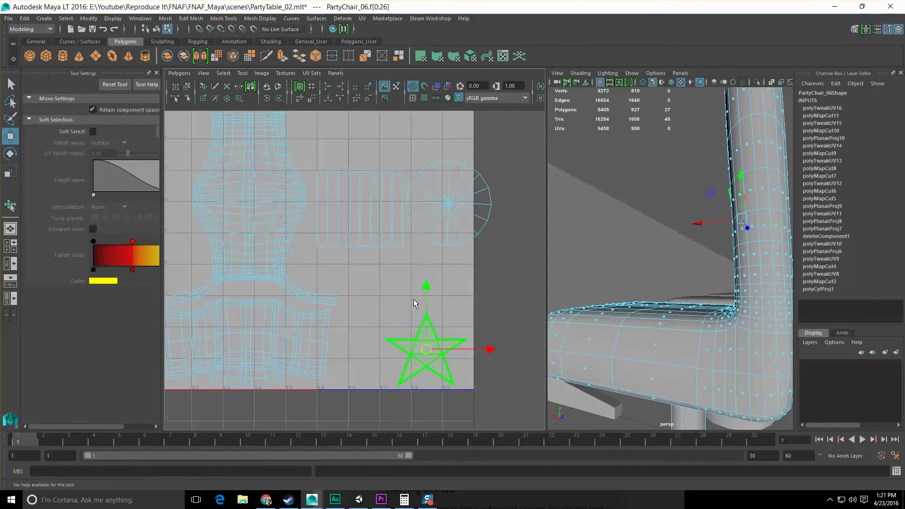
Step: Move the rectangle shell and the circle shell down, closer to the star shell
{"action": "middle_click_drag", "start_coordinate": [414, 299], "coordinate": [413, 349], "text": "alt"}
{"action": "left_click", "coordinate": [443, 285]}
{"action": "left_click", "coordinate": [380, 260]}
{"action": "middle_click_drag", "start_coordinate": [368, 258], "coordinate": [364, 278], "text": "alt"}
{"action": "left_click_drag", "start_coordinate": [362, 277], "coordinate": [353, 313]}
{"action": "left_click", "coordinate": [453, 290]}
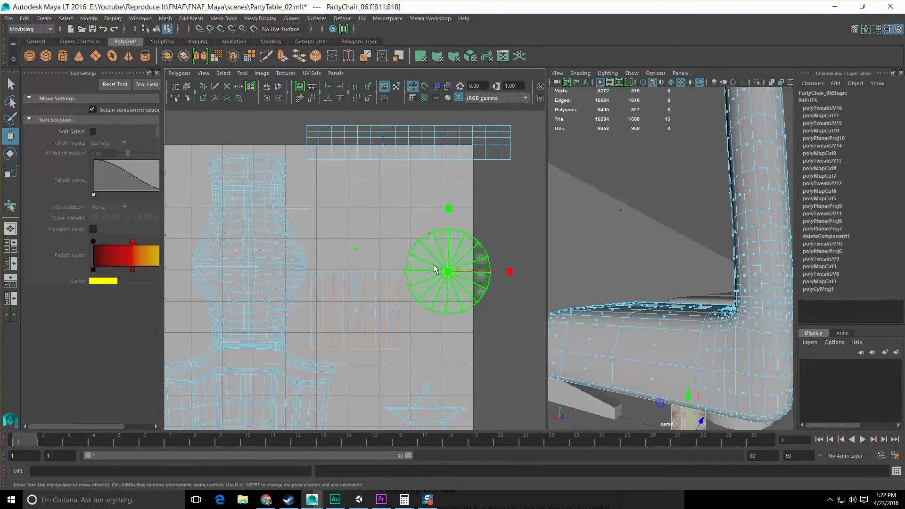
{"action": "left_click_drag", "start_coordinate": [453, 290], "coordinate": [443, 338]}
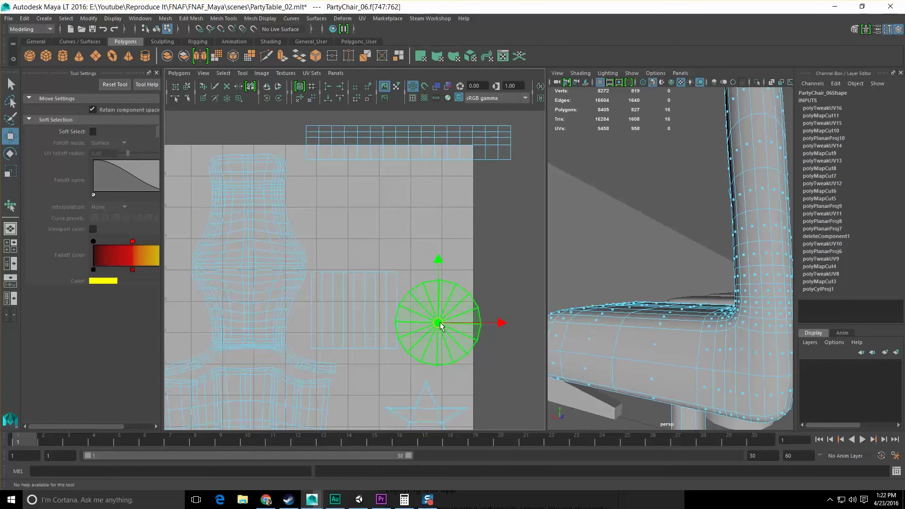
Step: Rotate the long strip shell 90 degrees and place it upright inside the UV square beside the backrest shell
{"action": "middle_click_drag", "start_coordinate": [387, 156], "coordinate": [403, 192], "text": "alt"}
{"action": "left_click", "coordinate": [403, 192]}
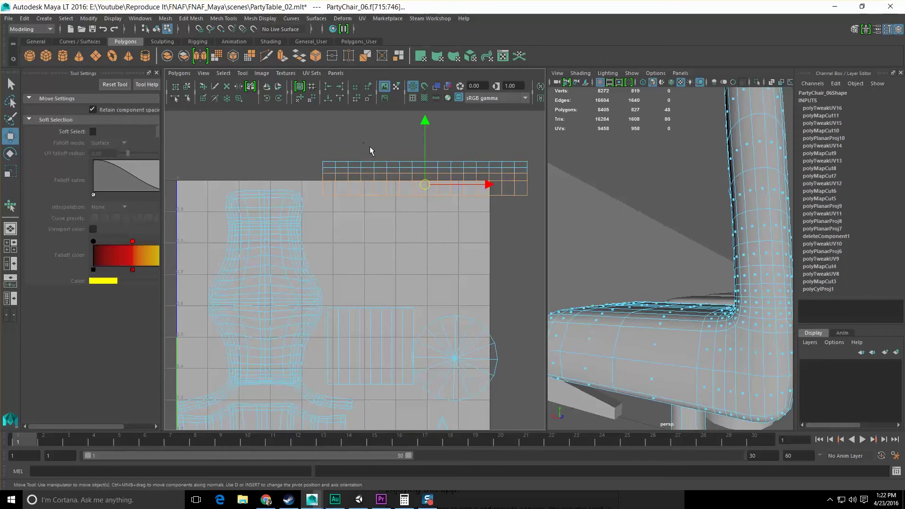
{"action": "left_click", "coordinate": [267, 98]}
{"action": "left_click", "coordinate": [267, 98]}
{"action": "left_click_drag", "start_coordinate": [426, 181], "coordinate": [350, 288]}
Step: Switch back to shell selection and move the rectangle shell into the upper-right corner of the UV square
{"action": "left_click", "coordinate": [392, 335]}
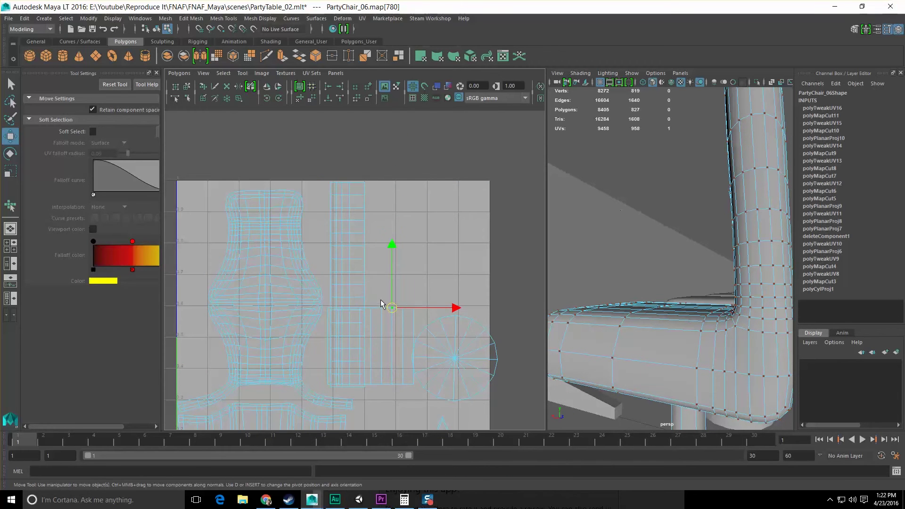
{"action": "right_click_drag", "start_coordinate": [380, 300], "coordinate": [364, 288]}
{"action": "left_click", "coordinate": [377, 315]}
{"action": "left_click_drag", "start_coordinate": [368, 345], "coordinate": [441, 220]}
Step: Move the circle shell to just below the rectangle shell, inside the UV square's right edge
{"action": "middle_click_drag", "start_coordinate": [403, 283], "coordinate": [405, 237], "text": "alt"}
{"action": "left_click", "coordinate": [465, 303]}
{"action": "left_click_drag", "start_coordinate": [454, 309], "coordinate": [444, 259]}
Step: Nudge the star shell up and left, away from the UV square's lower-right corner
{"action": "middle_click_drag", "start_coordinate": [445, 261], "coordinate": [441, 190], "text": "alt"}
{"action": "left_click", "coordinate": [439, 339]}
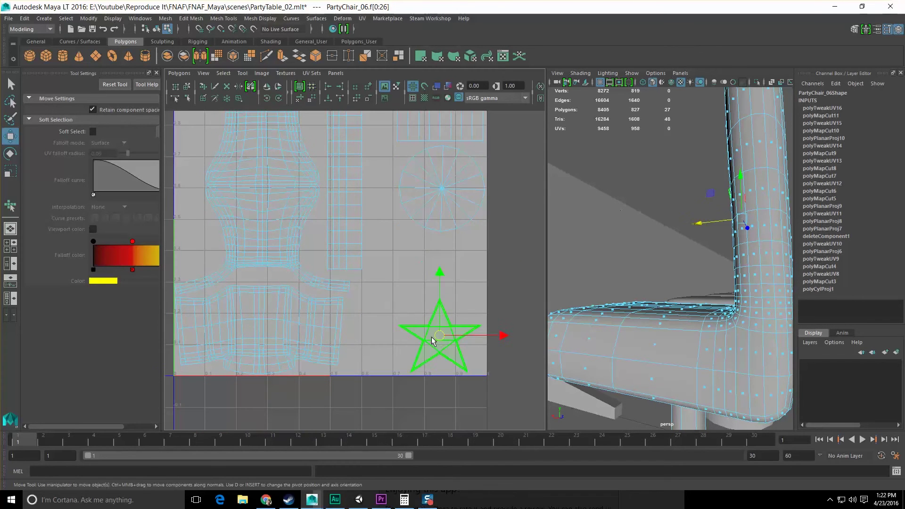
{"action": "left_click_drag", "start_coordinate": [439, 338], "coordinate": [425, 322]}
{"action": "right_click_drag", "start_coordinate": [425, 322], "coordinate": [396, 283], "text": "alt"}
{"action": "middle_click_drag", "start_coordinate": [396, 283], "coordinate": [399, 301], "text": "alt"}
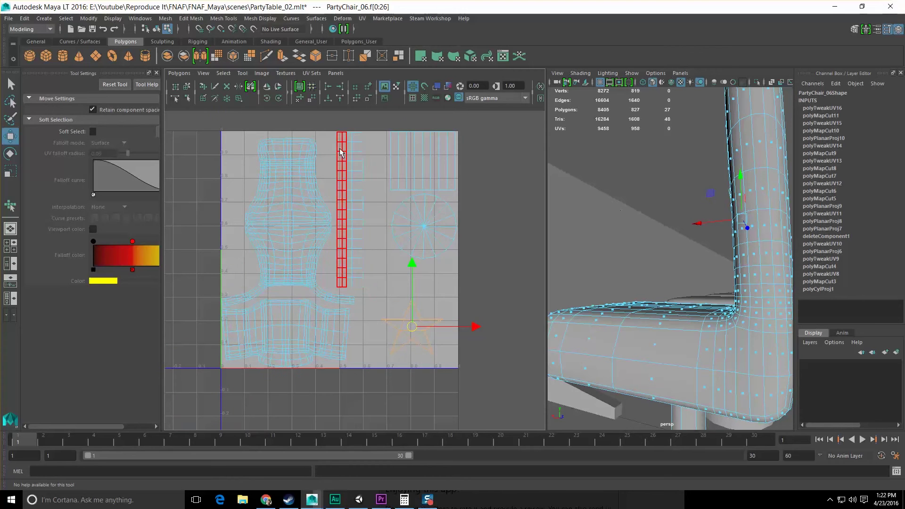
Step: Move the whole upright strip shell right, into the gap between the backrest and rectangle shells, and deselect it
{"action": "left_click_drag", "start_coordinate": [332, 120], "coordinate": [365, 163]}
{"action": "left_click_drag", "start_coordinate": [350, 211], "coordinate": [364, 213]}
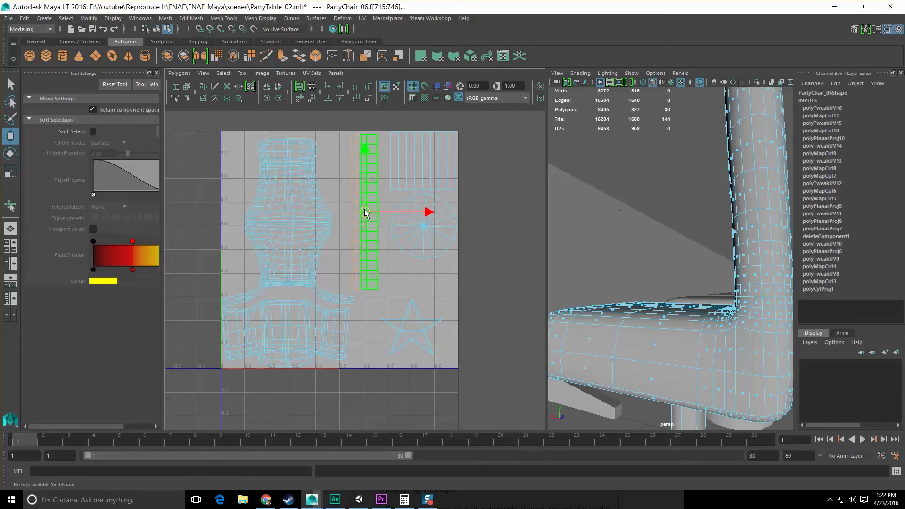
{"action": "left_click", "coordinate": [479, 198]}
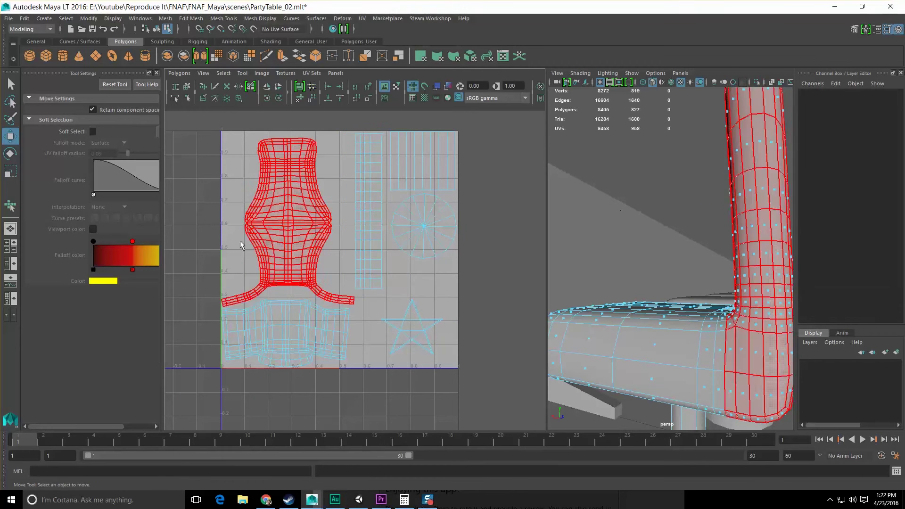
Step: Nudge the backrest and seat shells slightly right, off the UV square's left edge, and save the scene
{"action": "left_click_drag", "start_coordinate": [213, 235], "coordinate": [293, 323]}
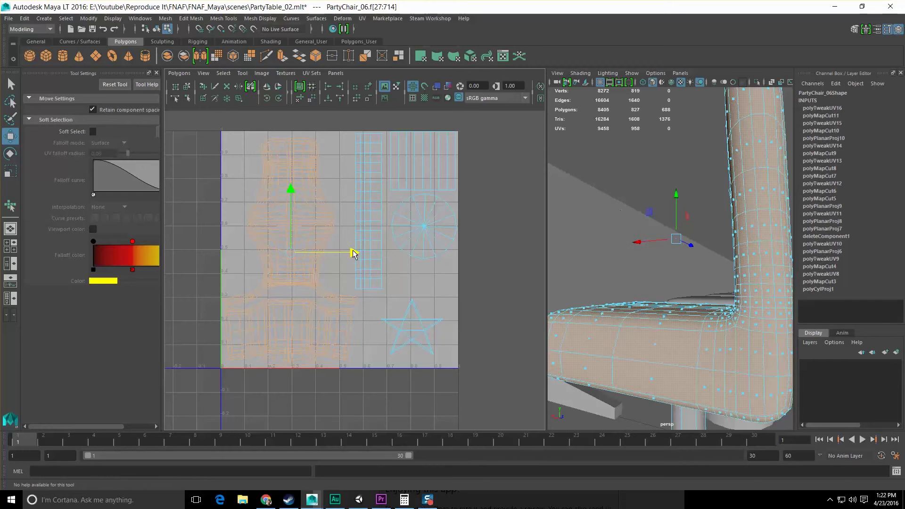
{"action": "left_click", "coordinate": [220, 166]}
{"action": "key", "text": "ctrl+s"}
Step: Open the UV Snapshot options and switch to object selection so that the whole chair is selected
{"action": "left_click", "coordinate": [179, 73]}
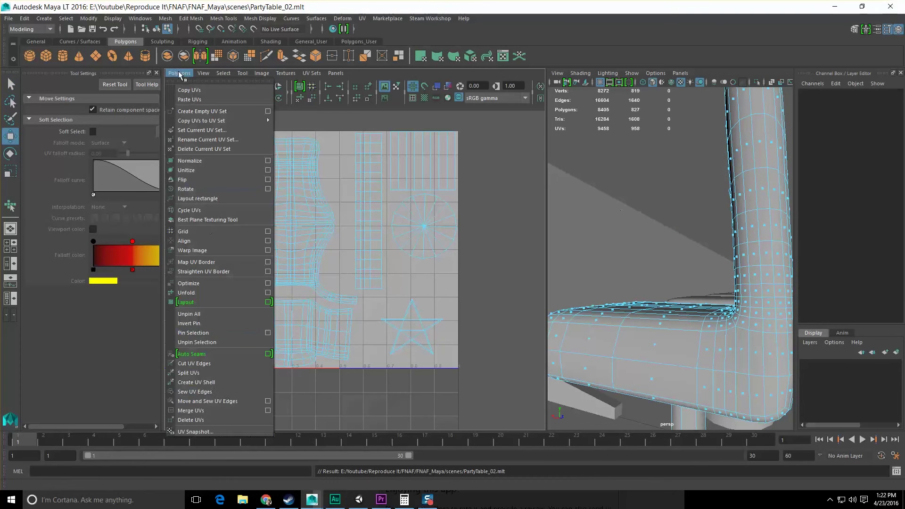
{"action": "left_click", "coordinate": [203, 431]}
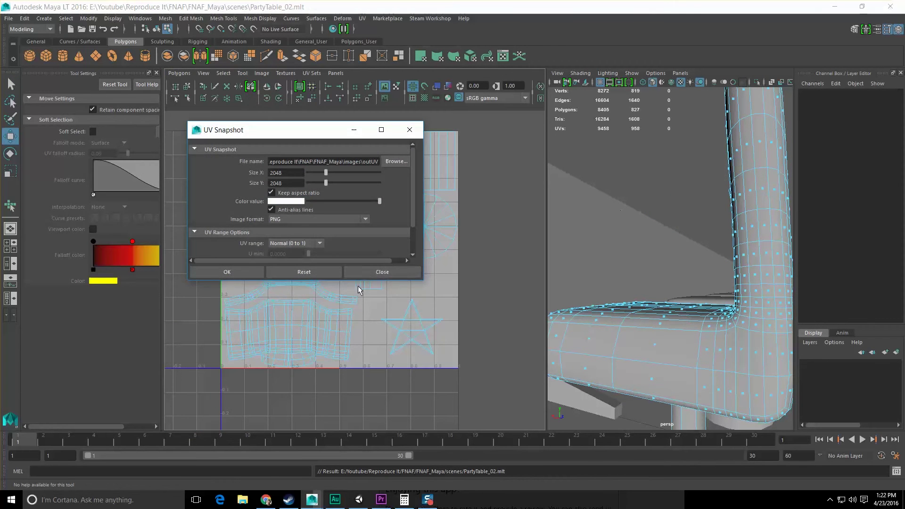
{"action": "key", "text": "F8"}
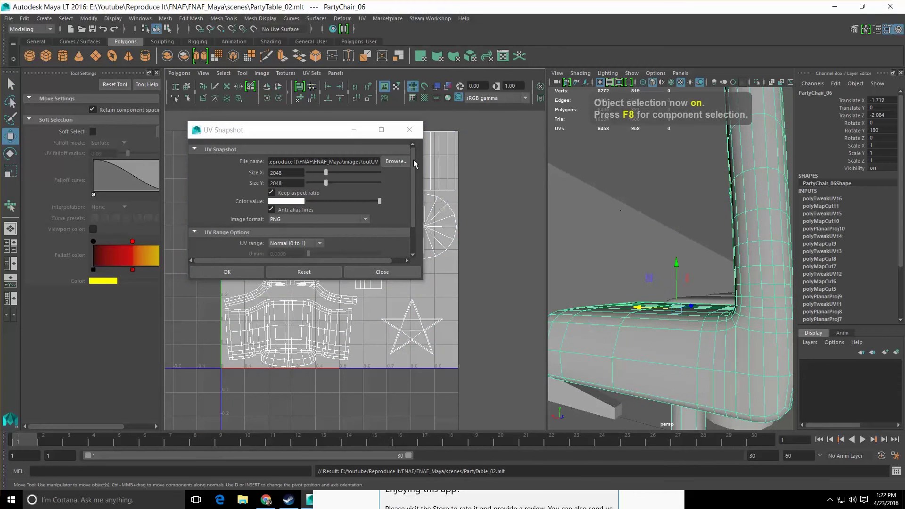
Step: Reset the UV Snapshot settings and set the size to 2048 by 2048 with PNG as image format
{"action": "left_click", "coordinate": [304, 272]}
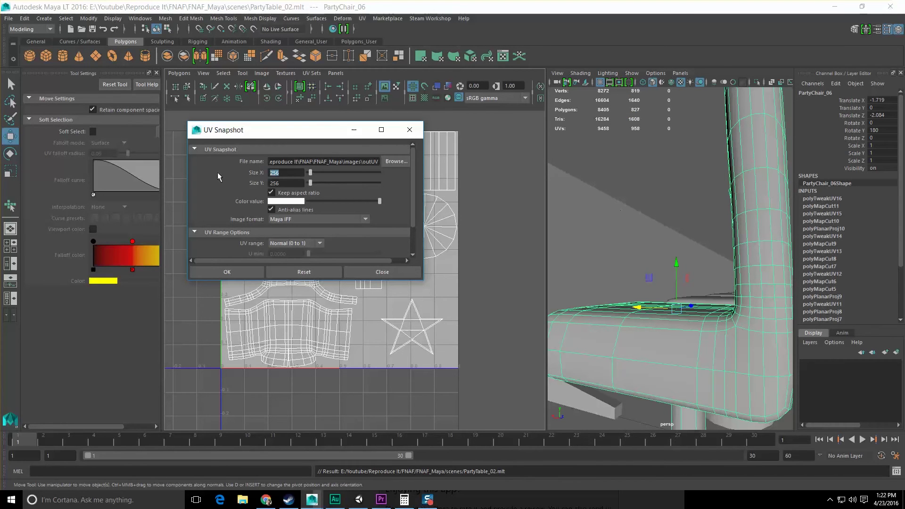
{"action": "type", "text": "2048"}
{"action": "key", "text": "Tab"}
{"action": "left_click", "coordinate": [299, 220]}
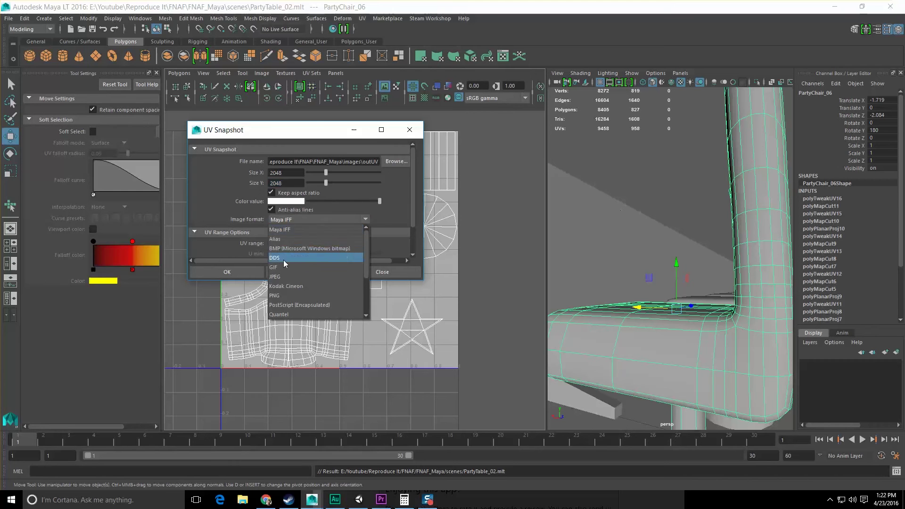
{"action": "left_click", "coordinate": [286, 296]}
{"action": "scroll", "coordinate": [254, 226], "scroll_direction": "down", "scroll_amount": 2}
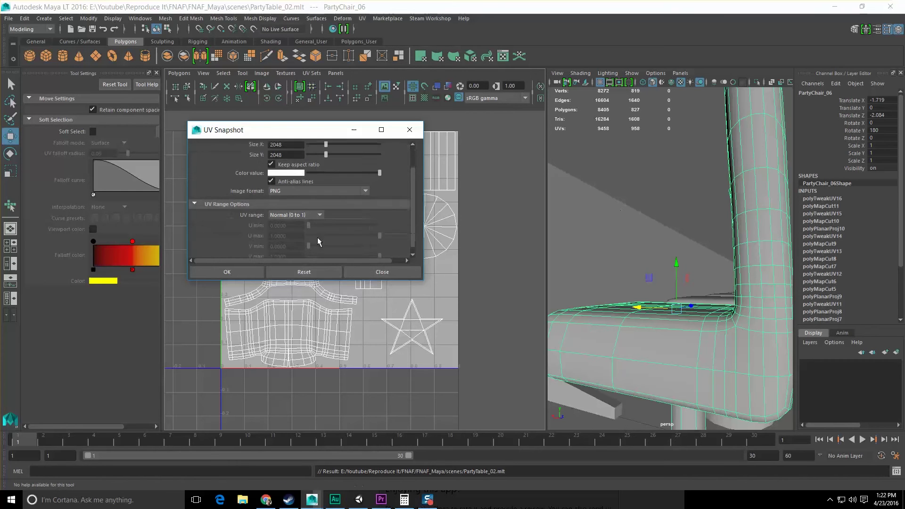
{"action": "left_click", "coordinate": [227, 274]}
Step: Export the chair's UV snapshot as PartyChair_UVW into the FNAF project's UVMaps folder
{"action": "left_click", "coordinate": [384, 163]}
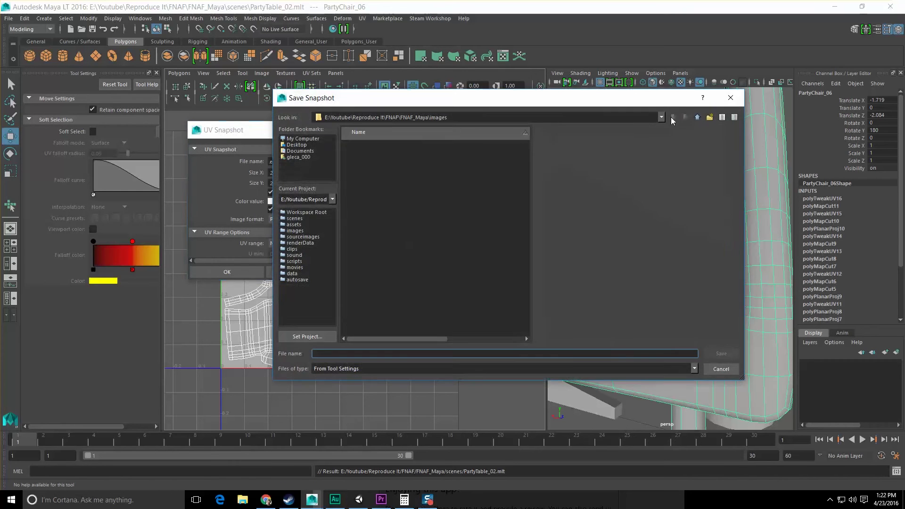
{"action": "left_click", "coordinate": [697, 117]}
{"action": "double_click", "coordinate": [367, 258]}
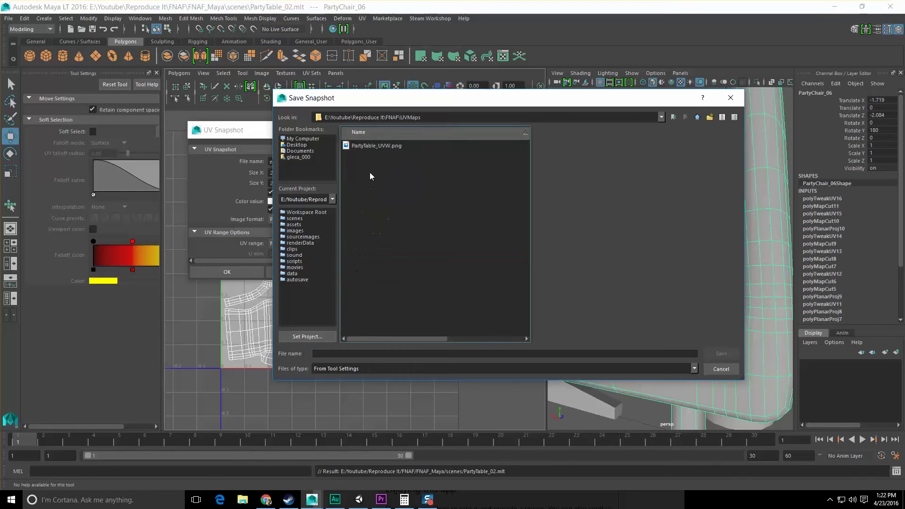
{"action": "left_click", "coordinate": [355, 353]}
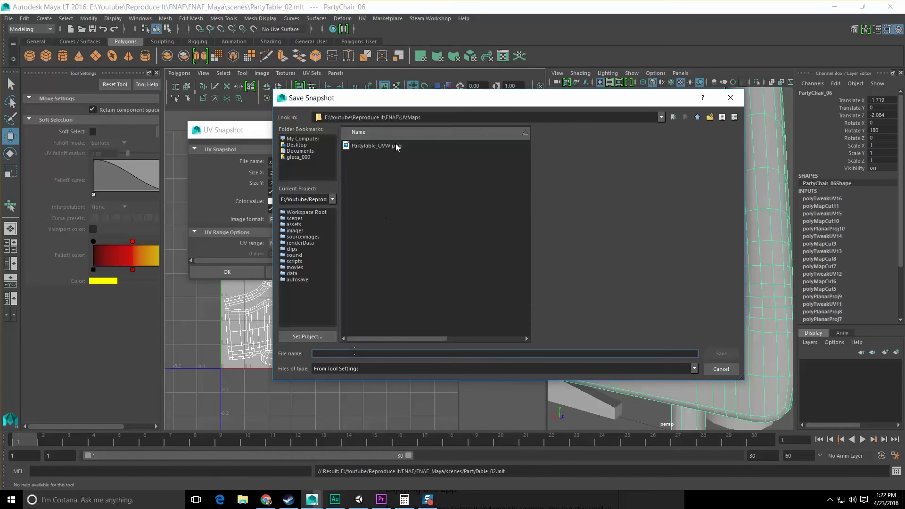
{"action": "left_click_drag", "start_coordinate": [394, 95], "coordinate": [375, 128]}
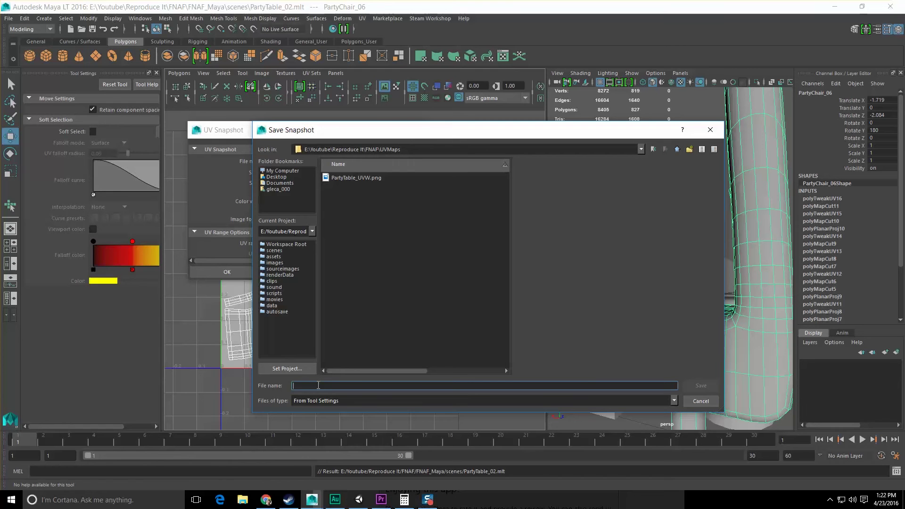
{"action": "type", "text": "Party"}
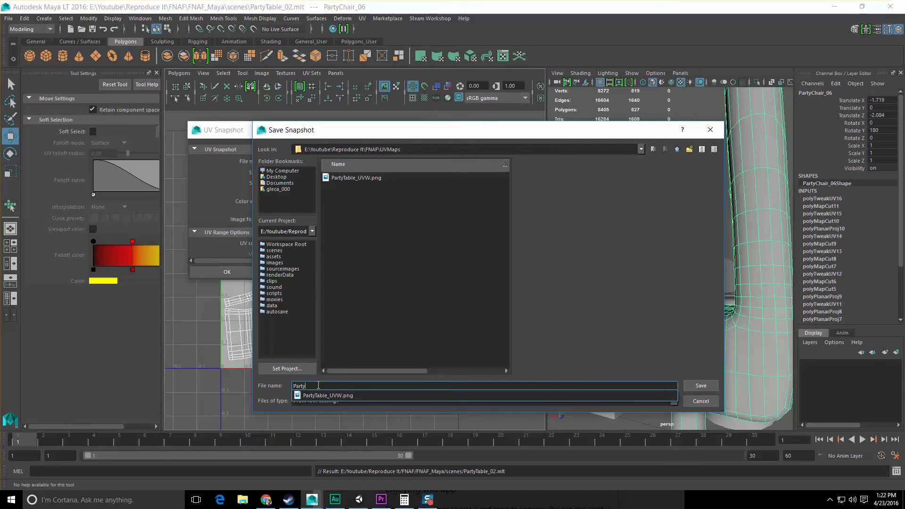
{"action": "type", "text": "Chair_UVW"}
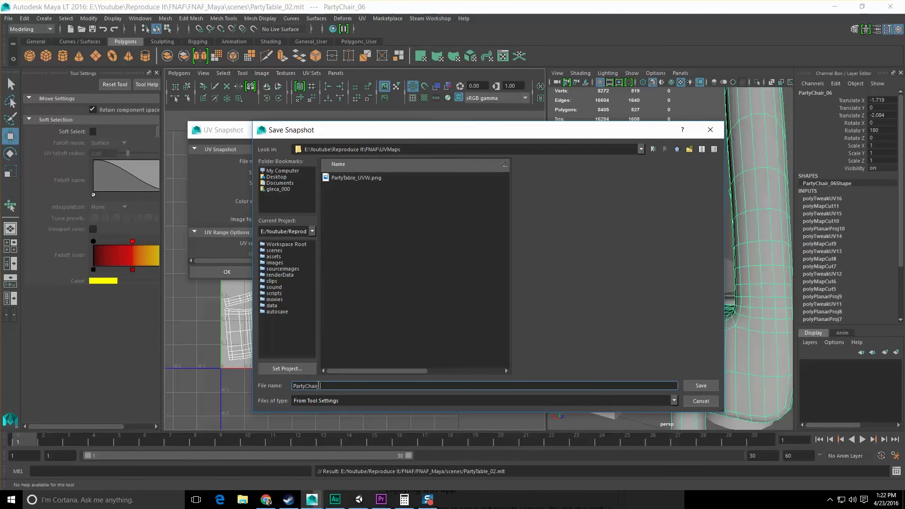
{"action": "left_click", "coordinate": [701, 386]}
{"action": "left_click", "coordinate": [248, 273]}
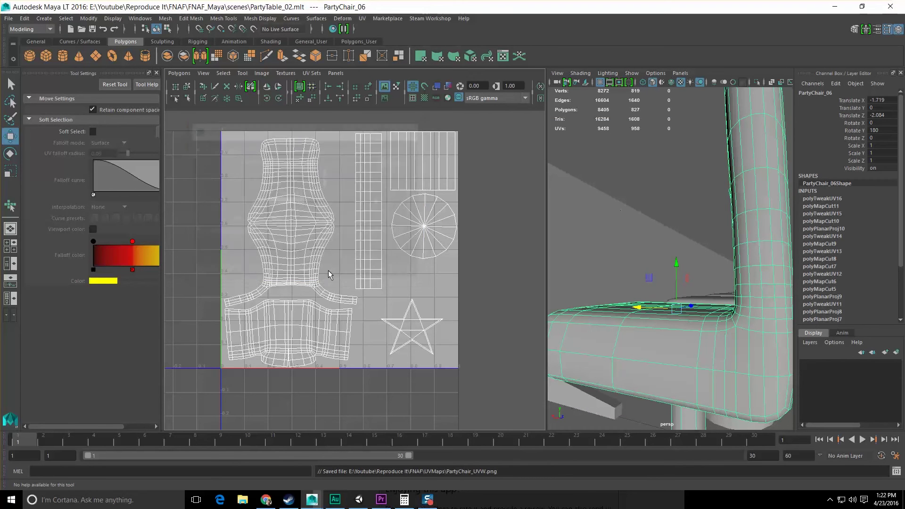
Step: Select the party table's cloth in the scene and frame it in the perspective view
{"action": "scroll", "coordinate": [586, 301], "scroll_direction": "down", "scroll_amount": 15}
{"action": "scroll", "coordinate": [627, 287], "scroll_direction": "up", "scroll_amount": 4}
{"action": "key", "text": "q"}
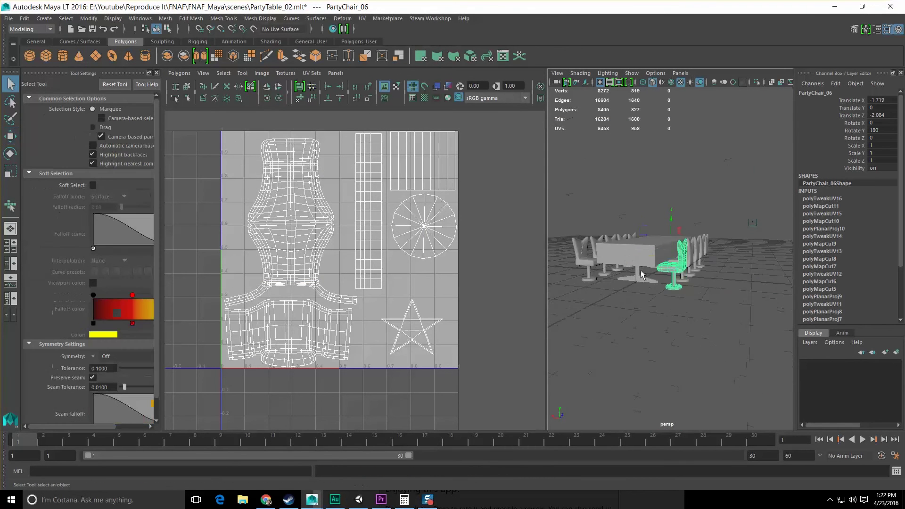
{"action": "left_click", "coordinate": [646, 263]}
{"action": "key", "text": "f"}
Step: Open UV Snapshot for the tablecloth and choose the UVMaps folder as the save location
{"action": "left_click", "coordinate": [180, 73]}
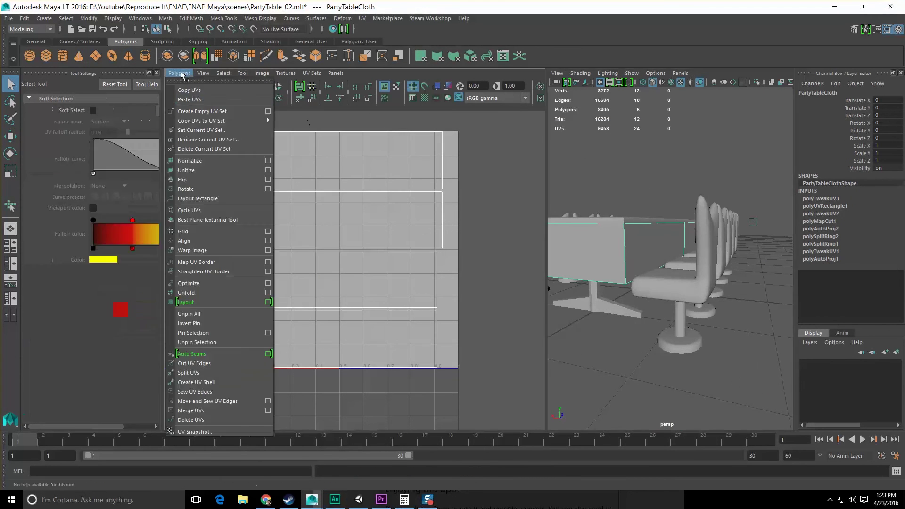
{"action": "left_click", "coordinate": [195, 432]}
{"action": "left_click", "coordinate": [396, 161]}
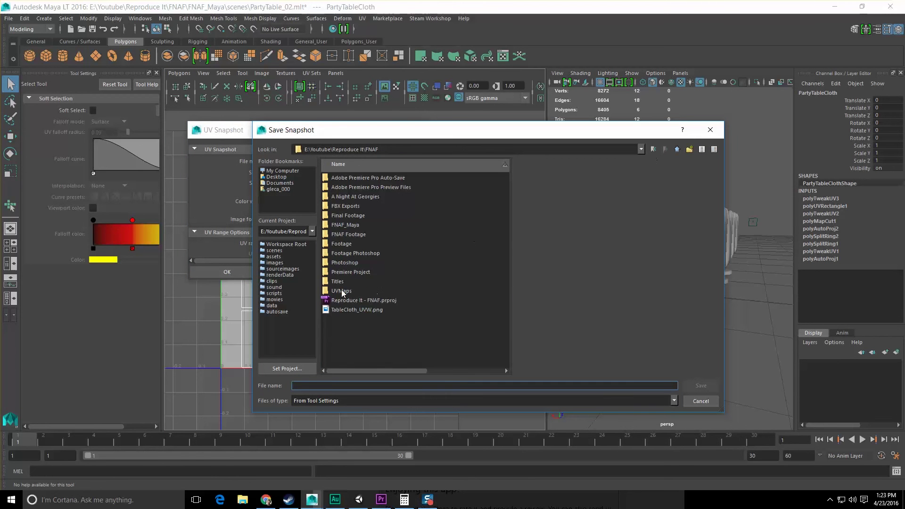
{"action": "double_click", "coordinate": [342, 289]}
{"action": "left_click", "coordinate": [335, 386]}
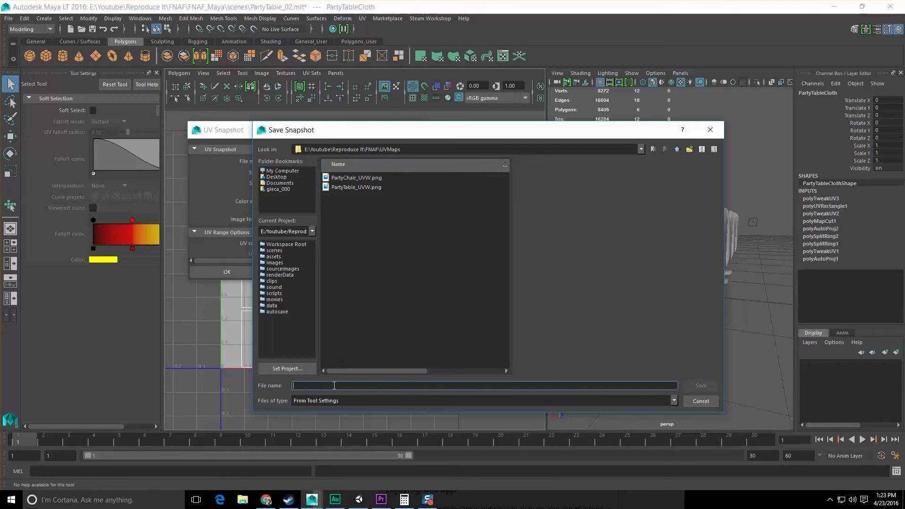
Step: Export the tablecloth's UV snapshot under the name PartyTableCloth_UVW and save the scene
{"action": "type", "text": "PartyC"}
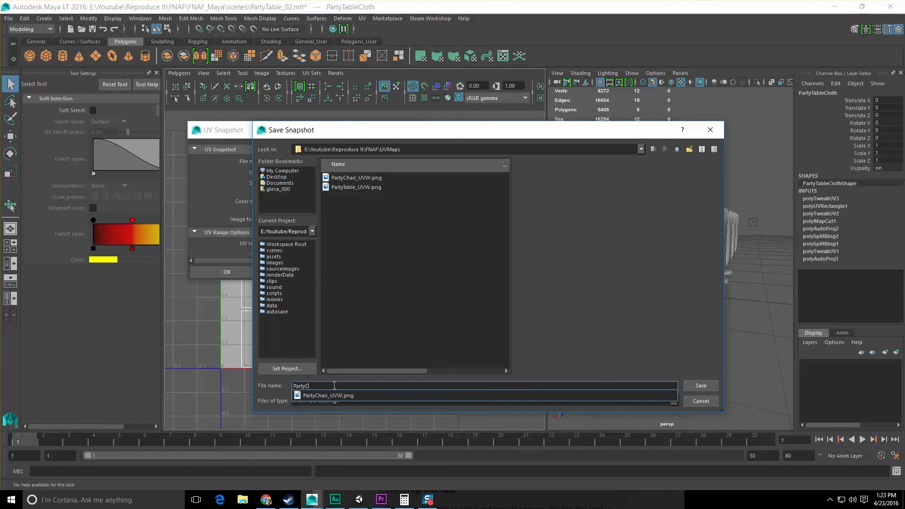
{"action": "type", "text": "able_Clo"}
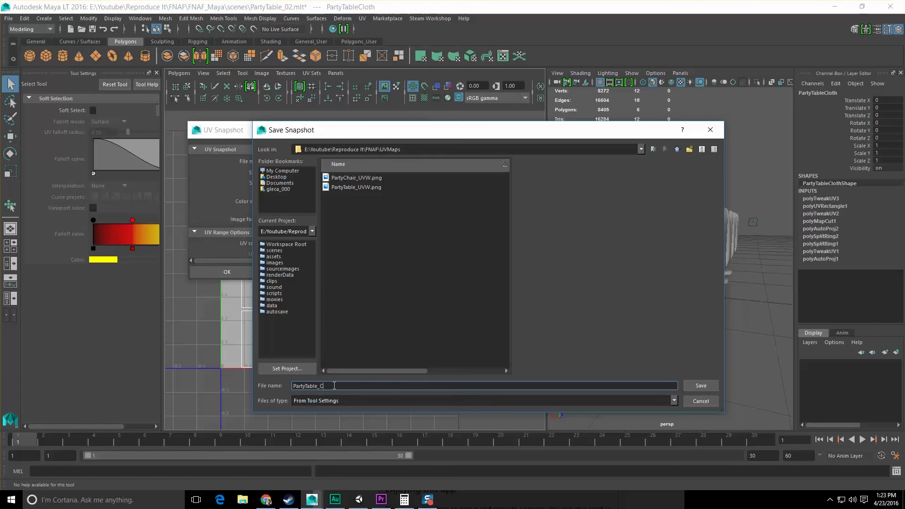
{"action": "key", "text": "BackSpace"}
{"action": "key", "text": "BackSpace"}
{"action": "key", "text": "BackSpace"}
{"action": "key", "text": "BackSpace"}
{"action": "key", "text": "BackSpace"}
{"action": "type", "text": "Cloth_UVW"}
{"action": "left_click", "coordinate": [701, 387]}
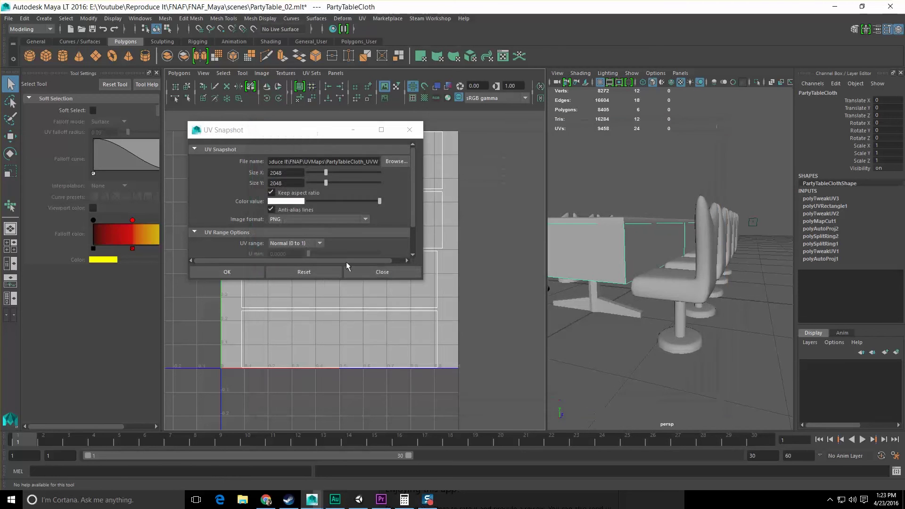
{"action": "left_click", "coordinate": [252, 272]}
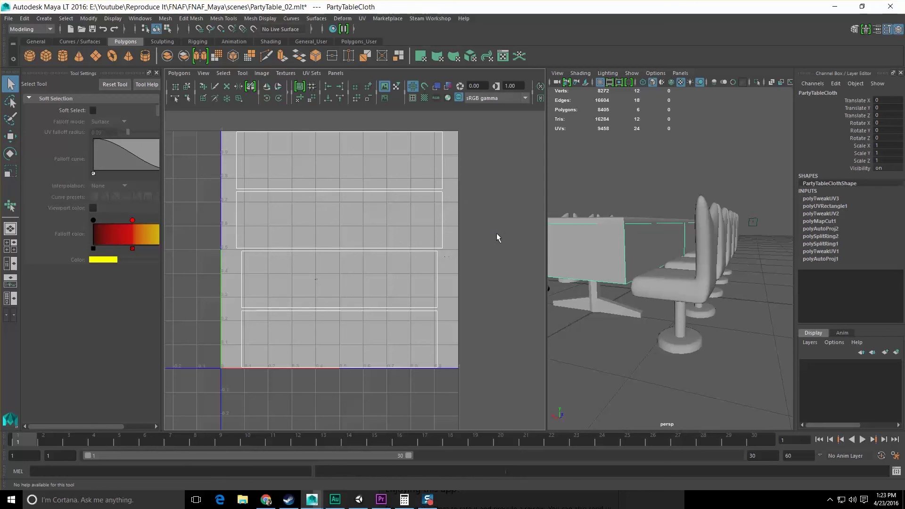
{"action": "key", "text": "ctrl+s"}
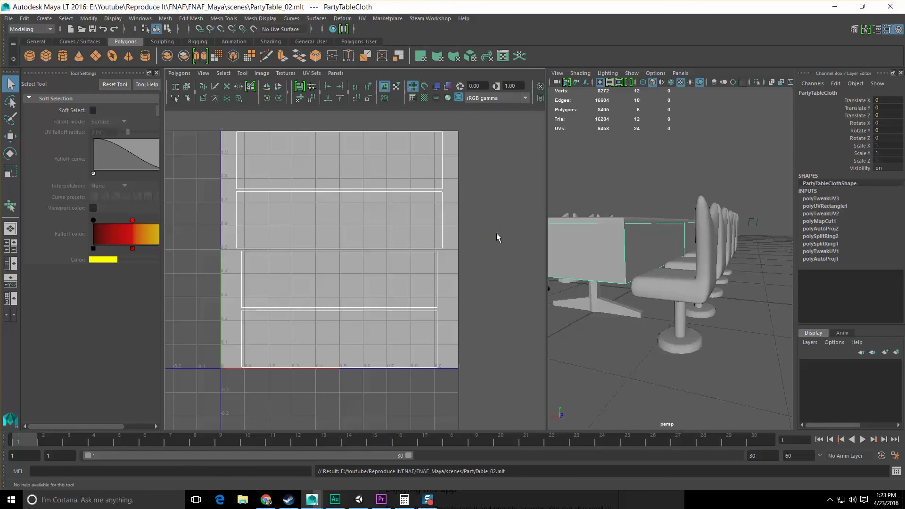